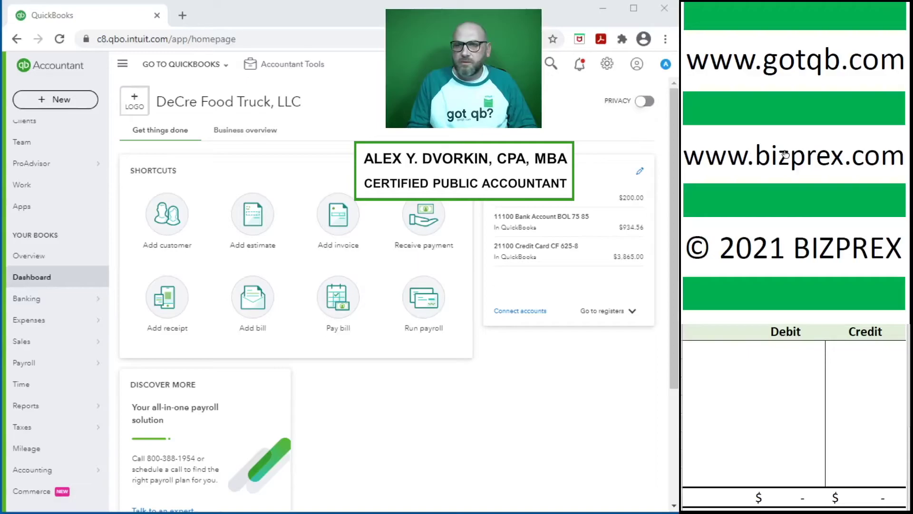
Step: Open the account reconciliation page and choose the 21100 credit card account as the account to reconcile
scroll(742, 143, down, 6)
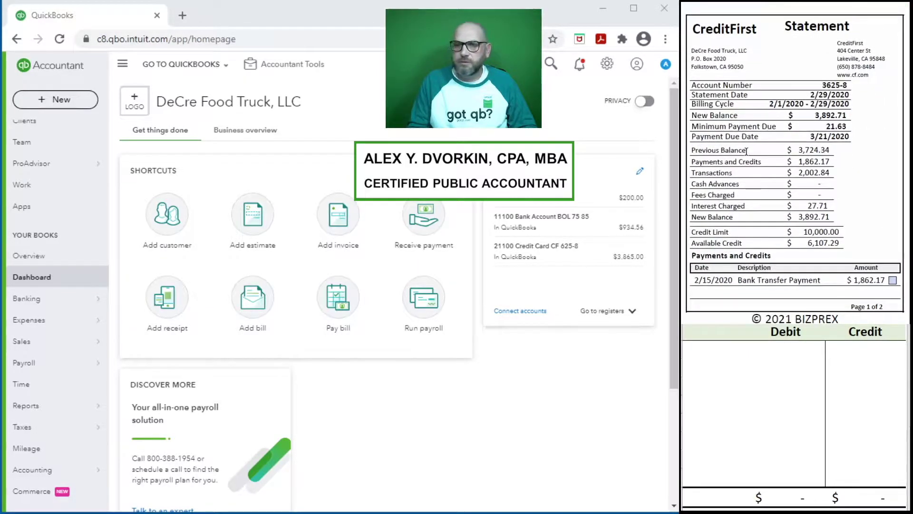
click(302, 67)
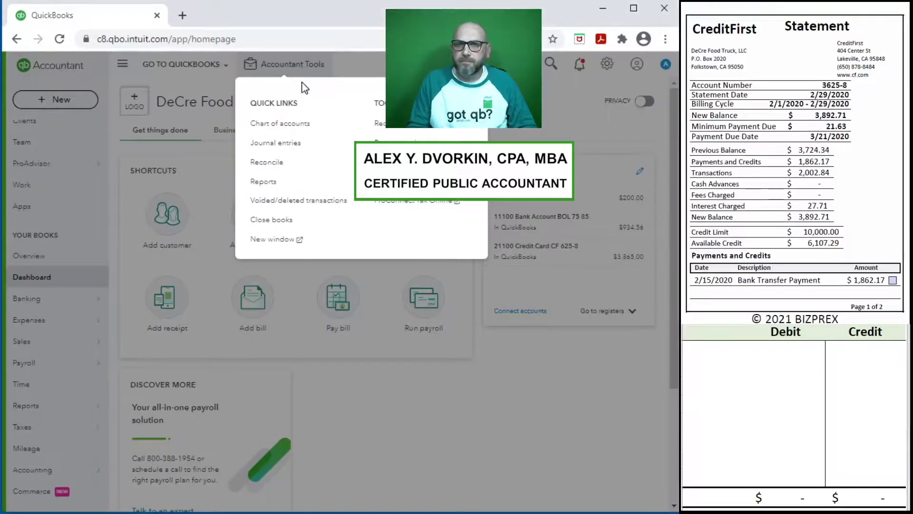
click(279, 163)
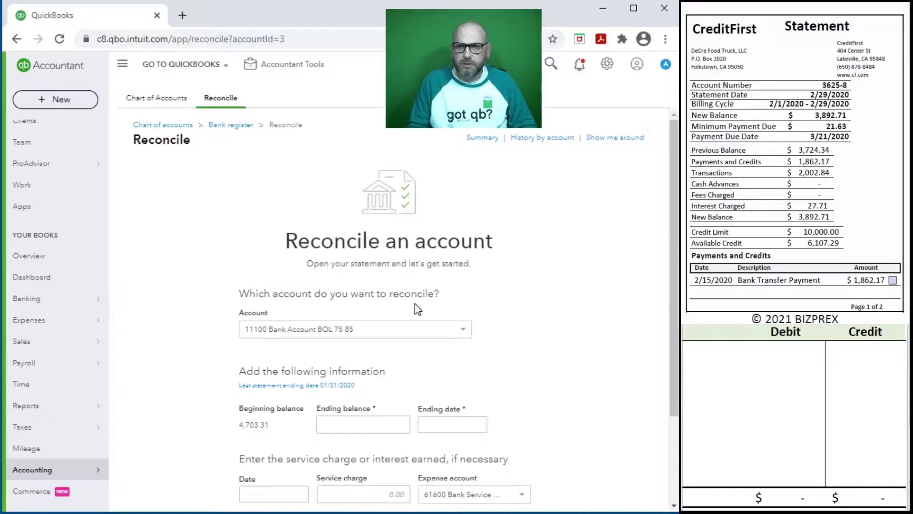
click(414, 331)
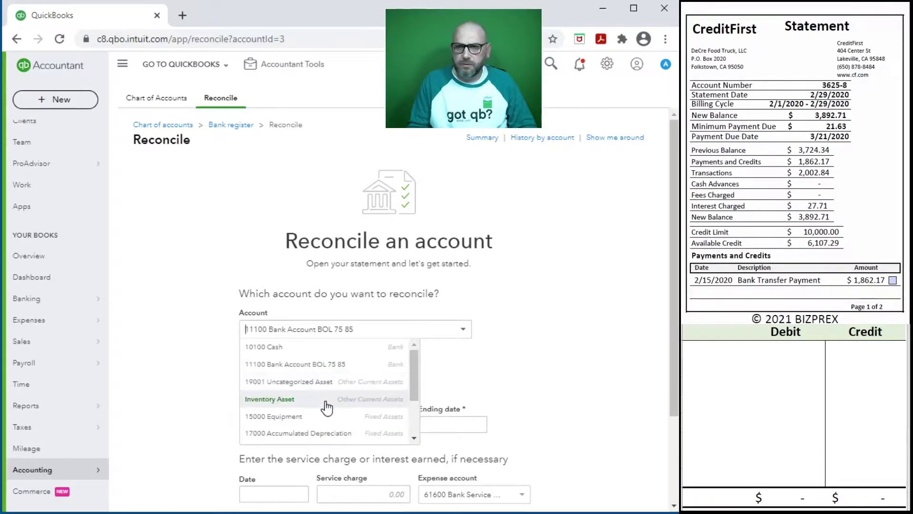
scroll(333, 380, down, 2)
click(337, 383)
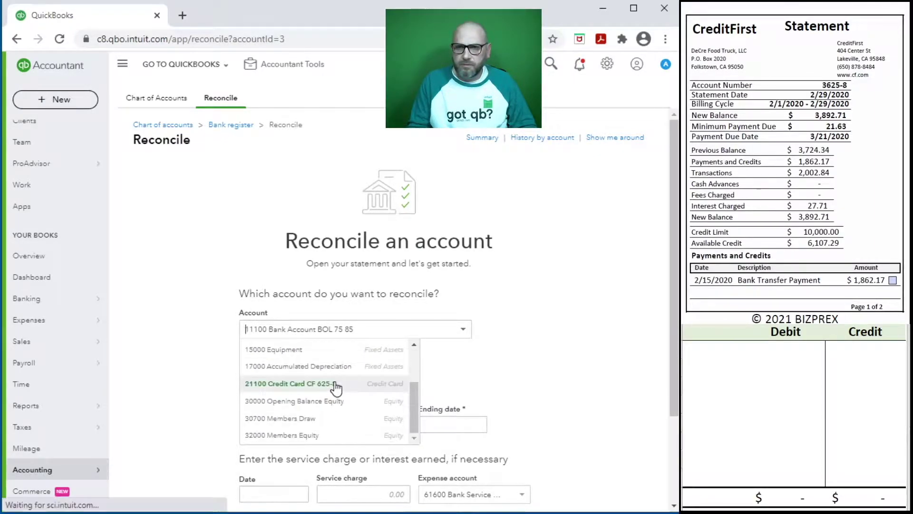
scroll(481, 360, down, 2)
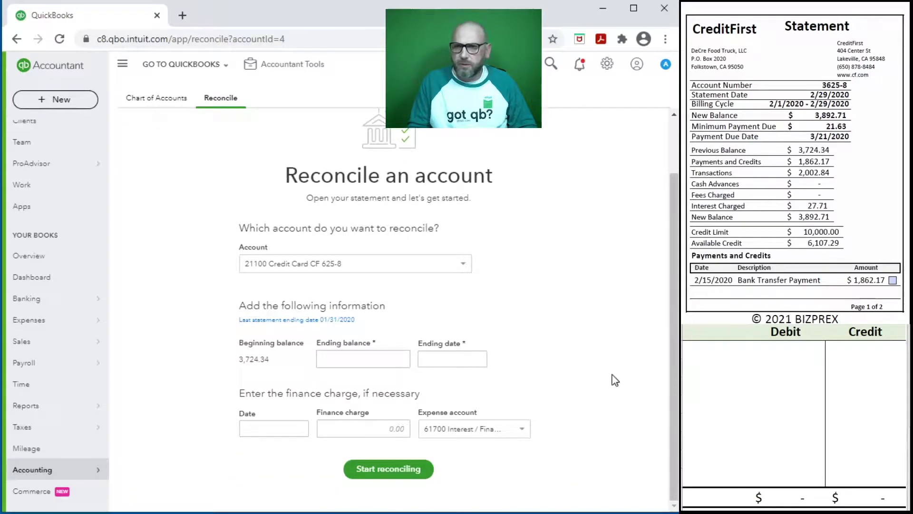
Step: Set the statement's ending balance to 3,892.71 and its ending date to 02/29/2020
click(385, 361)
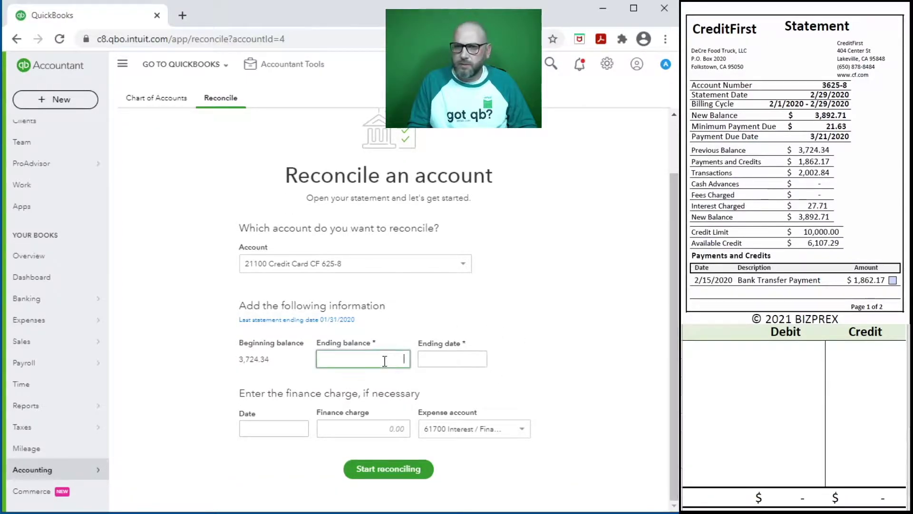
text(38)
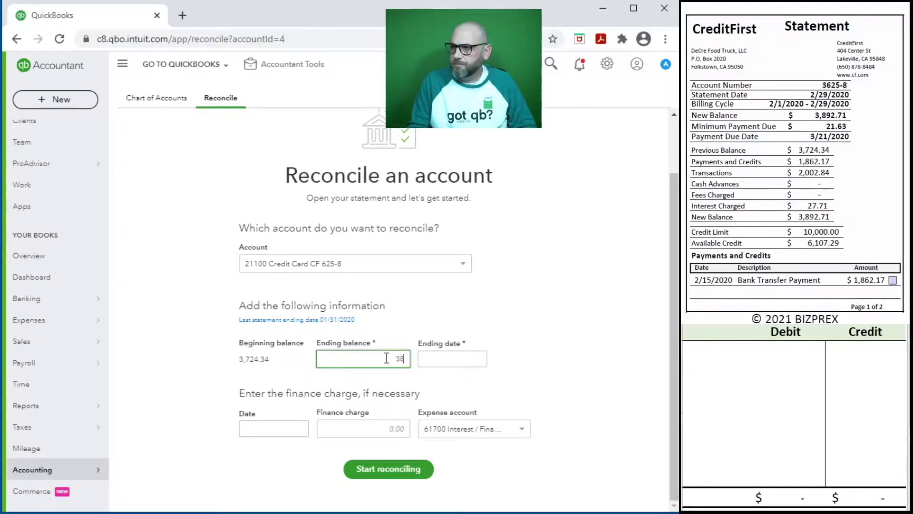
text(9)
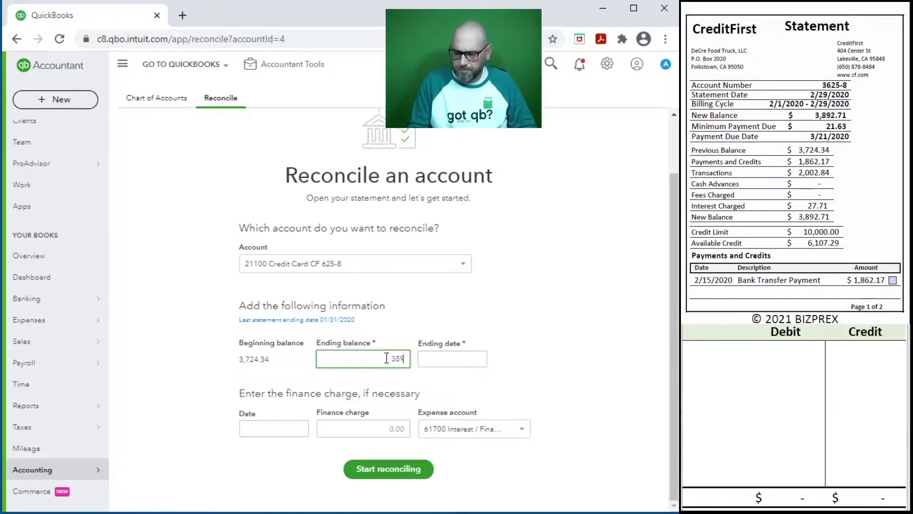
text(2.71)
click(457, 357)
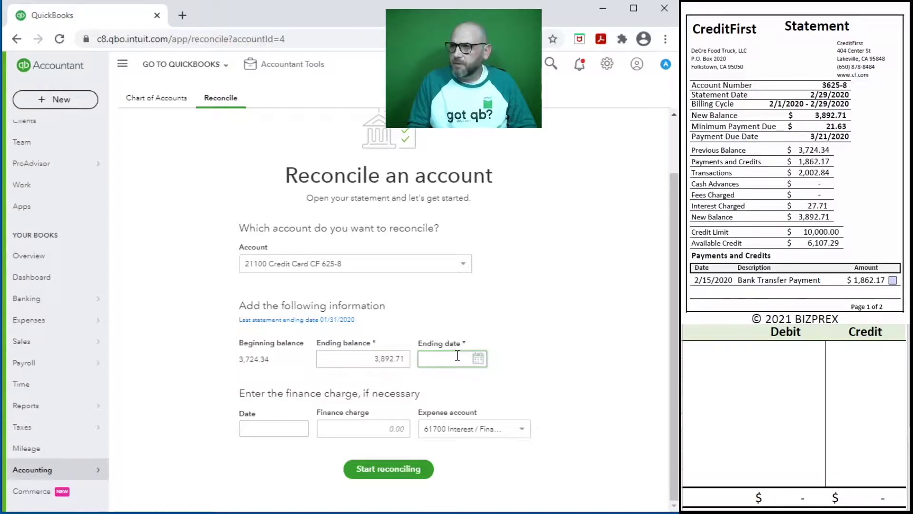
text(2/29/2020)
Step: Enter the statement's interest as a 27.71 finance charge dated 02/29/2020
click(271, 428)
scroll(792, 206, down, 10)
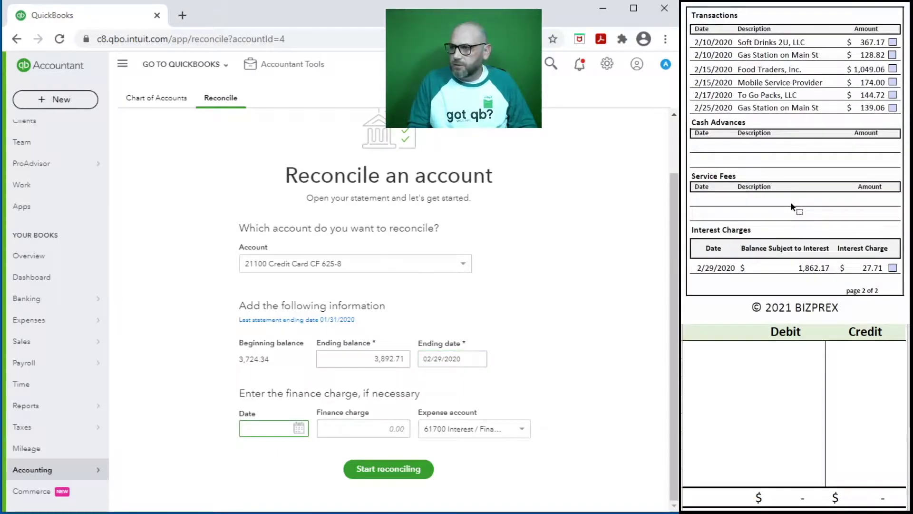
text(2/29/2020)
key(Tab)
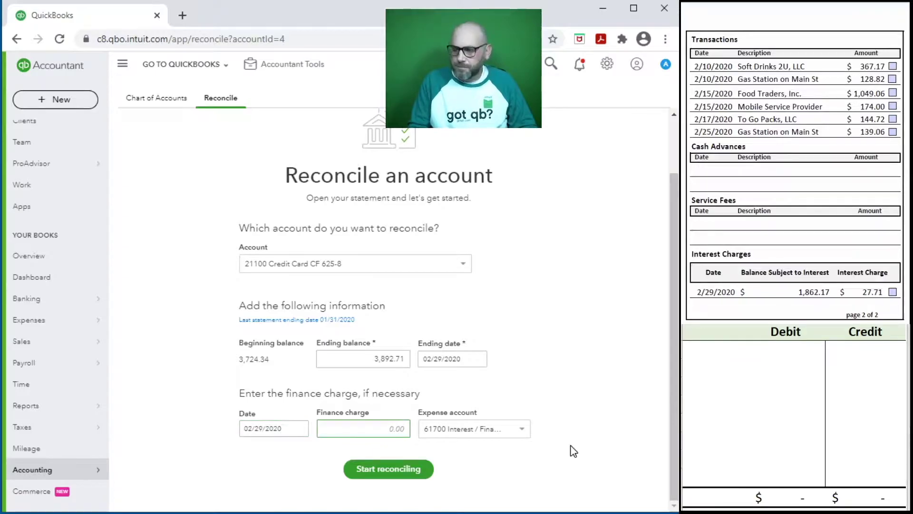
text(27.71)
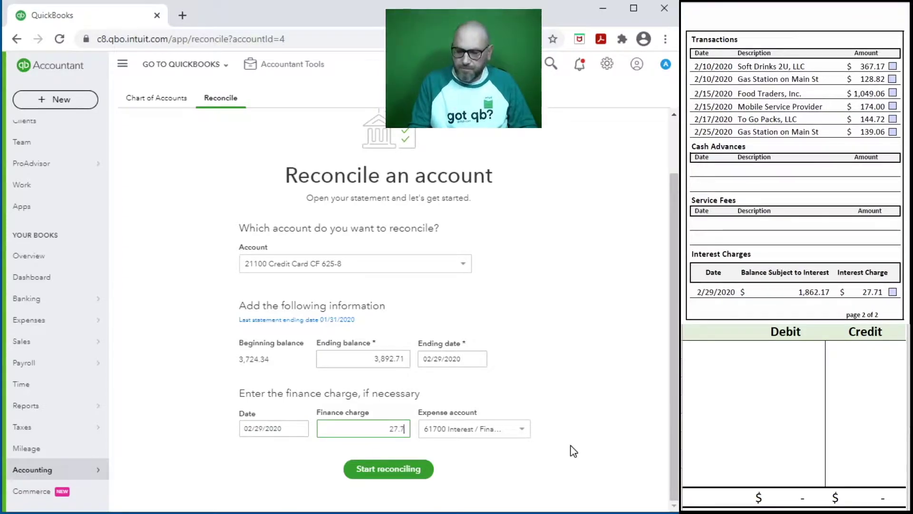
key(Tab)
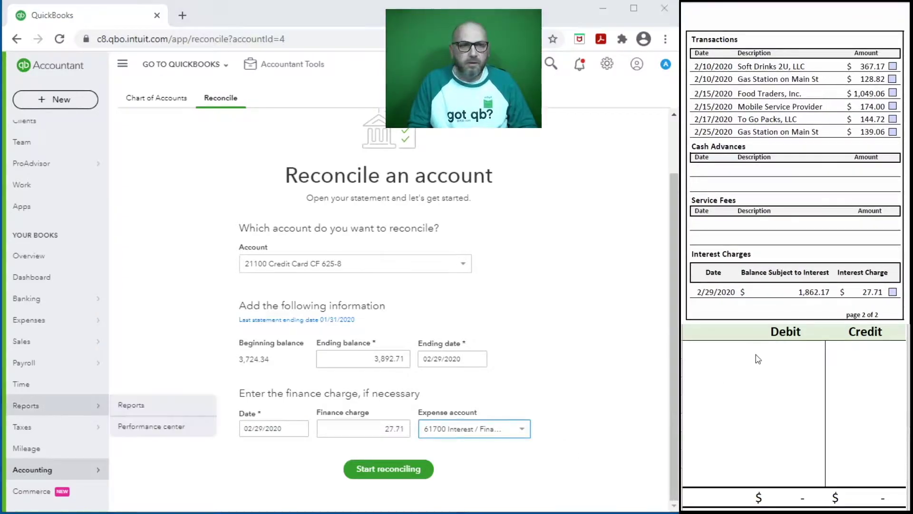
Step: Enter account 21100 with a credit of 27.71 in the first row of the debit/credit worksheet
click(756, 359)
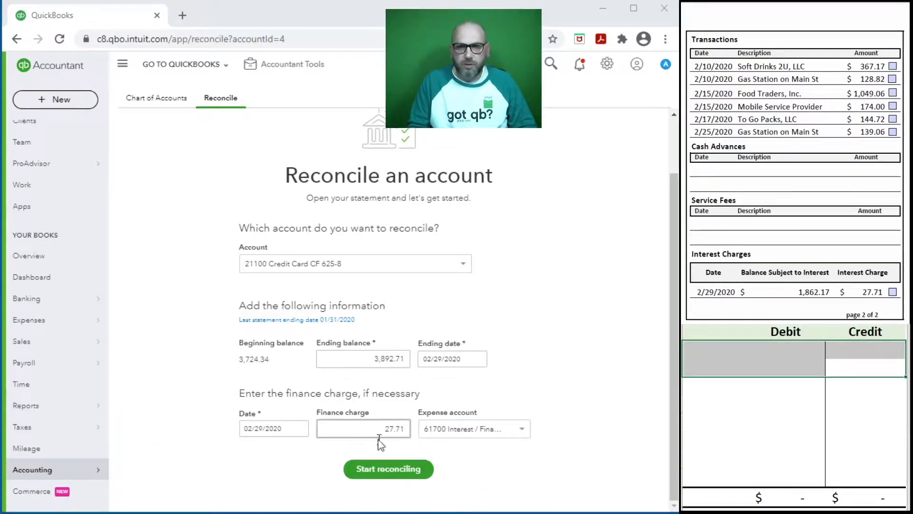
click(740, 361)
click(734, 351)
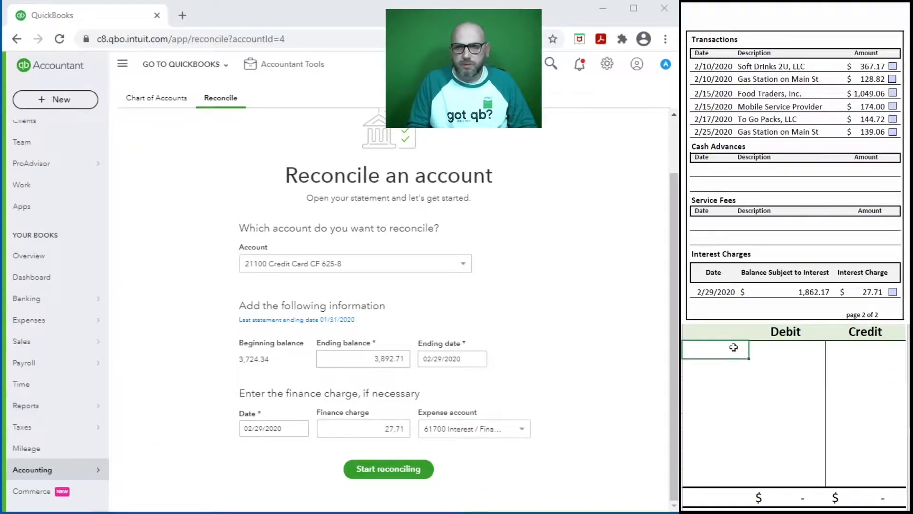
text(21)
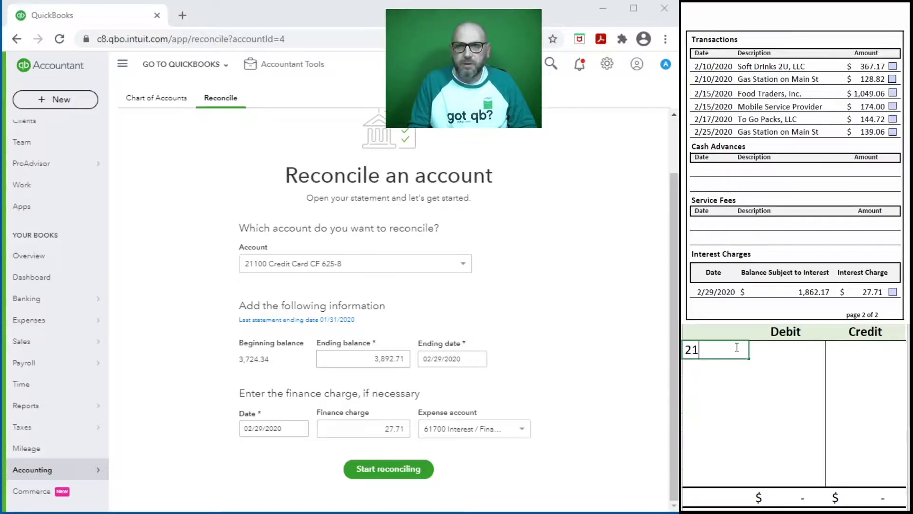
text(100)
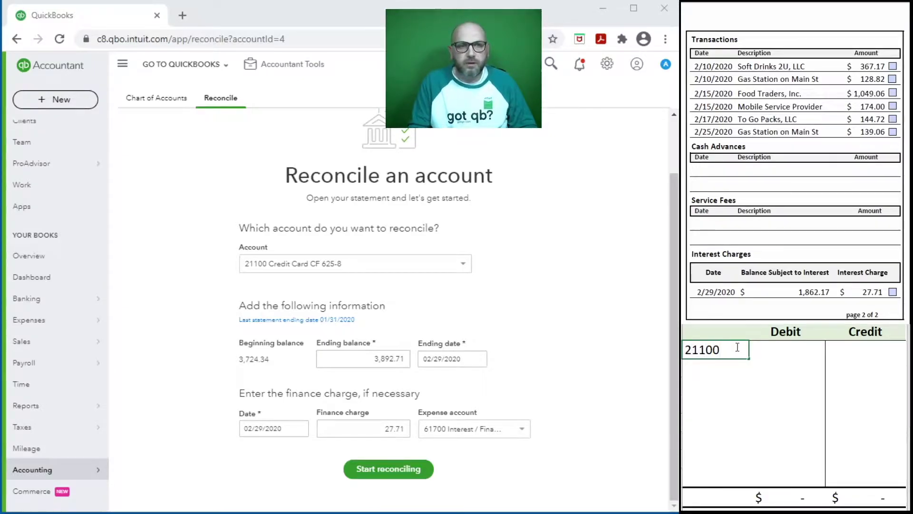
key(Tab)
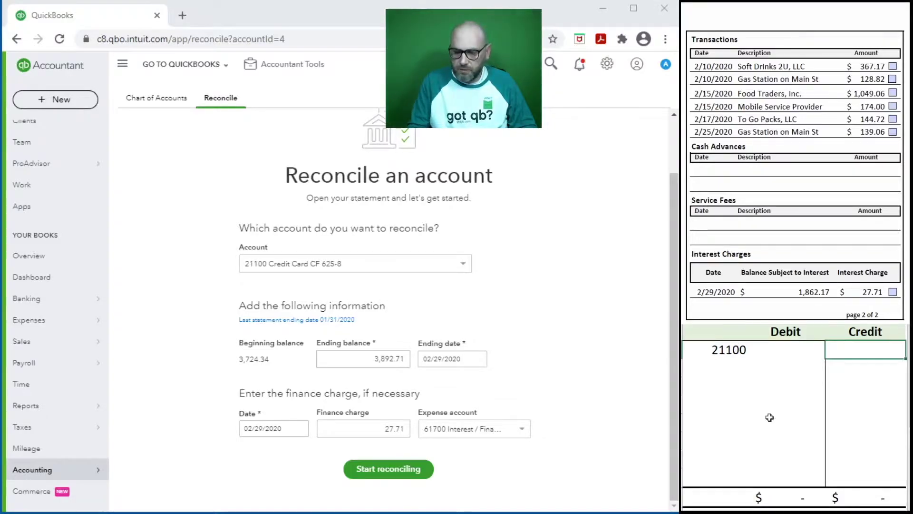
text(27.71)
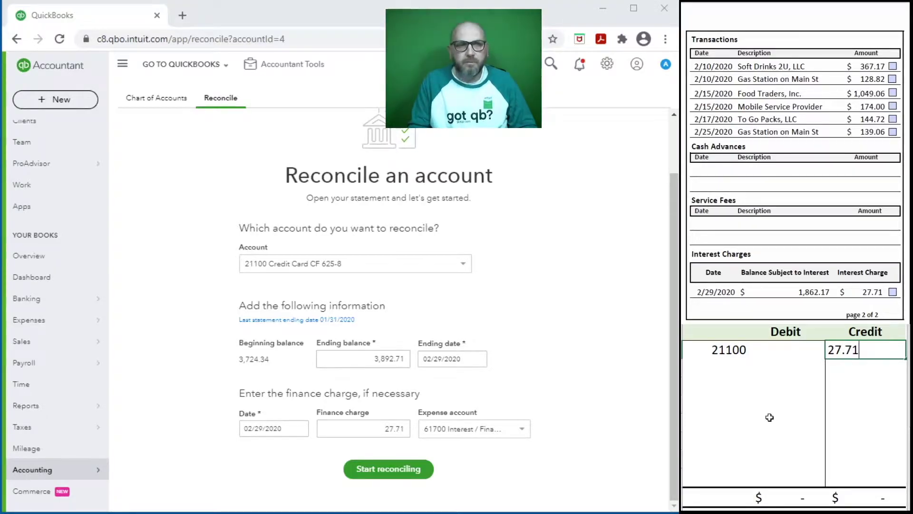
key(Return)
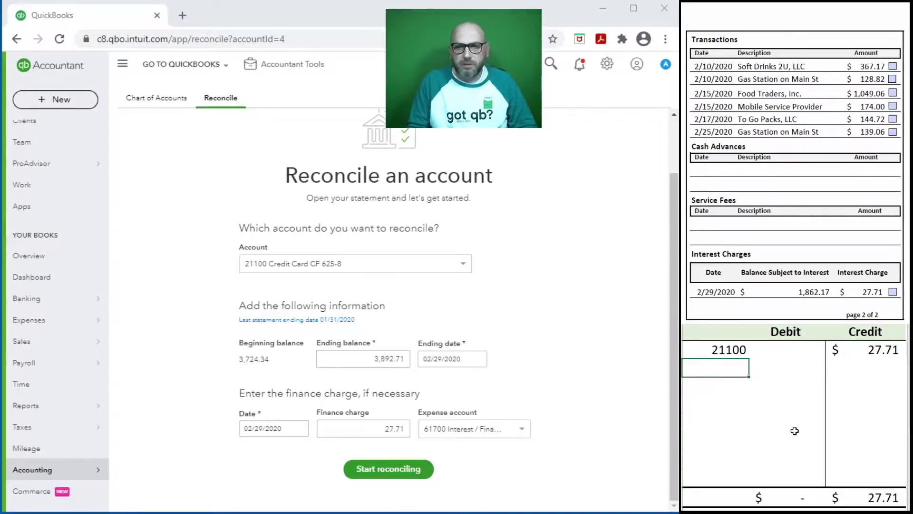
Step: Enter account 61700 with a debit of 27.71 in the second row of the debit/credit worksheet
text(617)
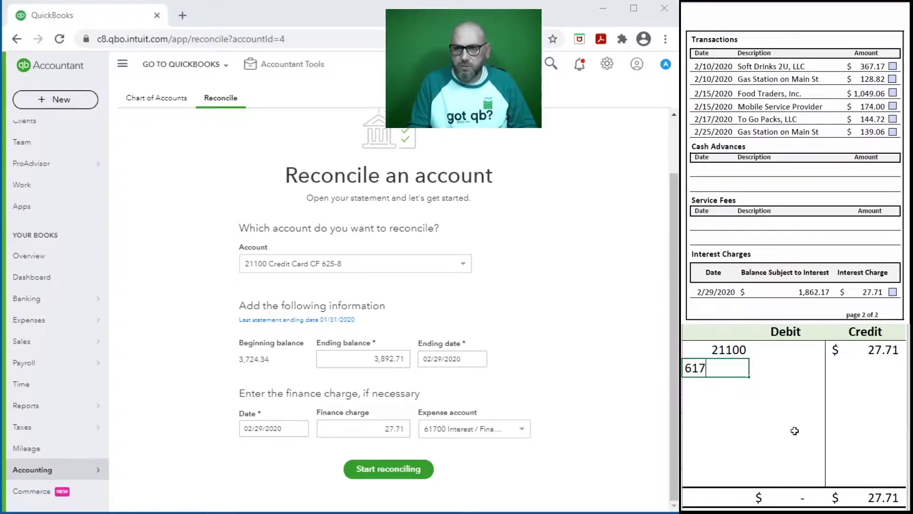
text(00)
key(Tab)
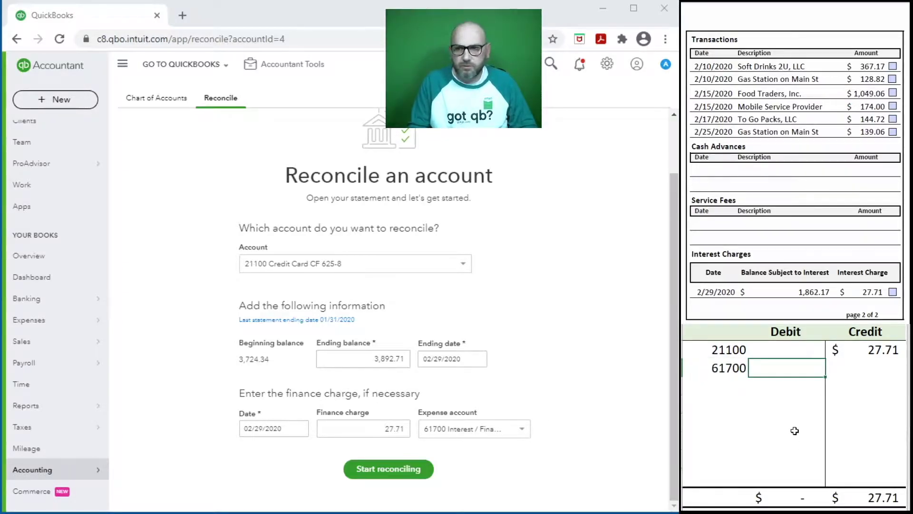
text(27.71)
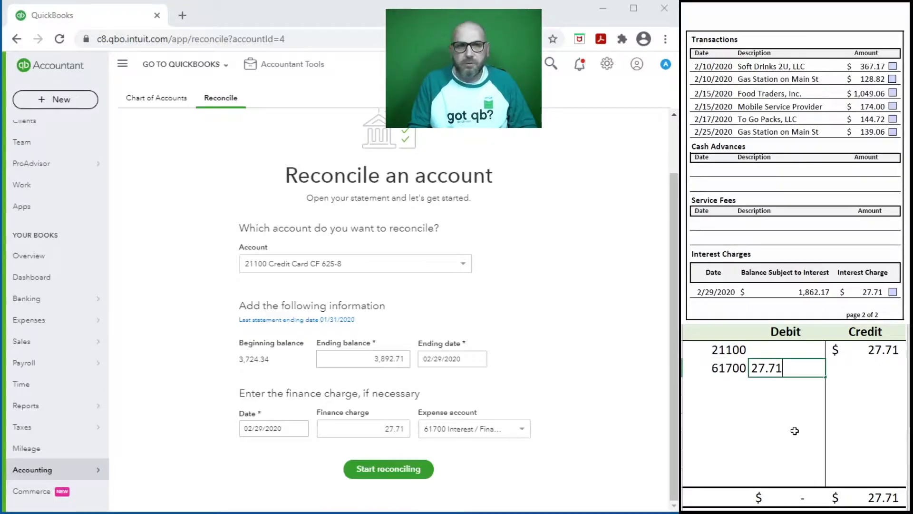
key(Return)
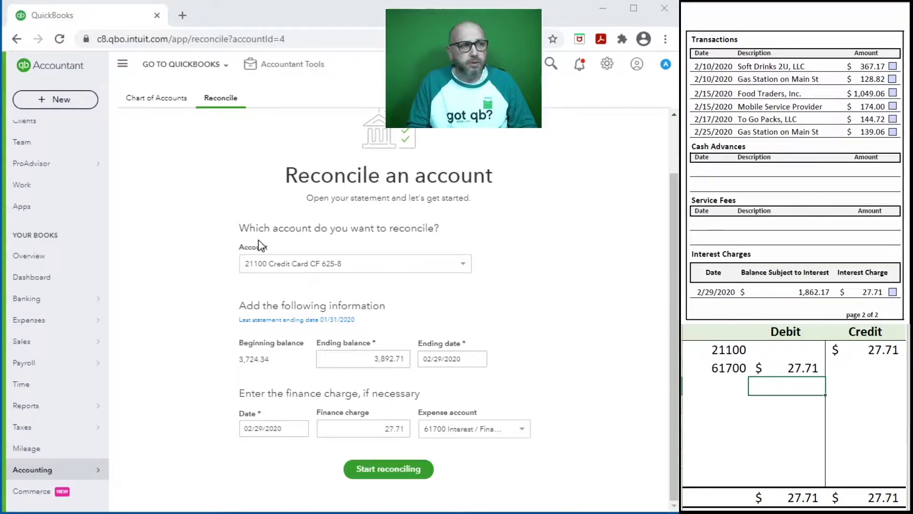
Step: Clear the entries from the debit/credit worksheet and start reconciling the credit card account
drag(864, 386, 722, 350)
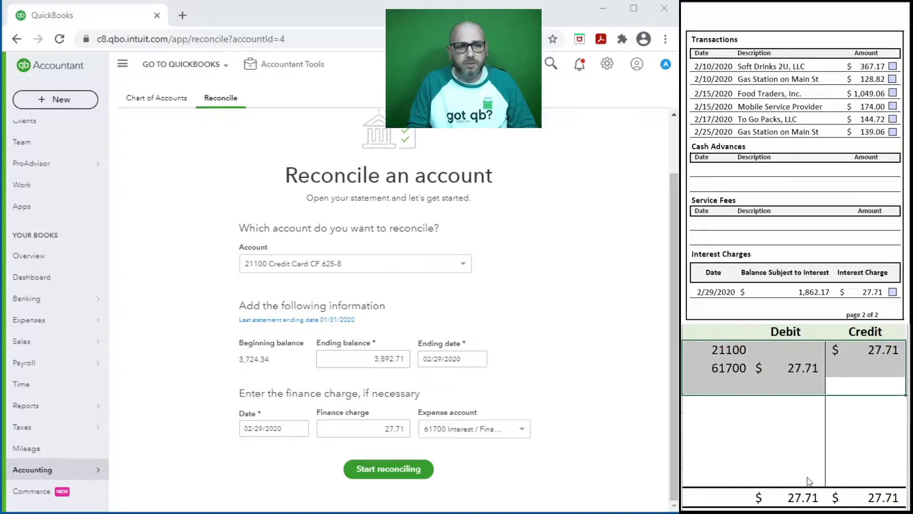
key(Delete)
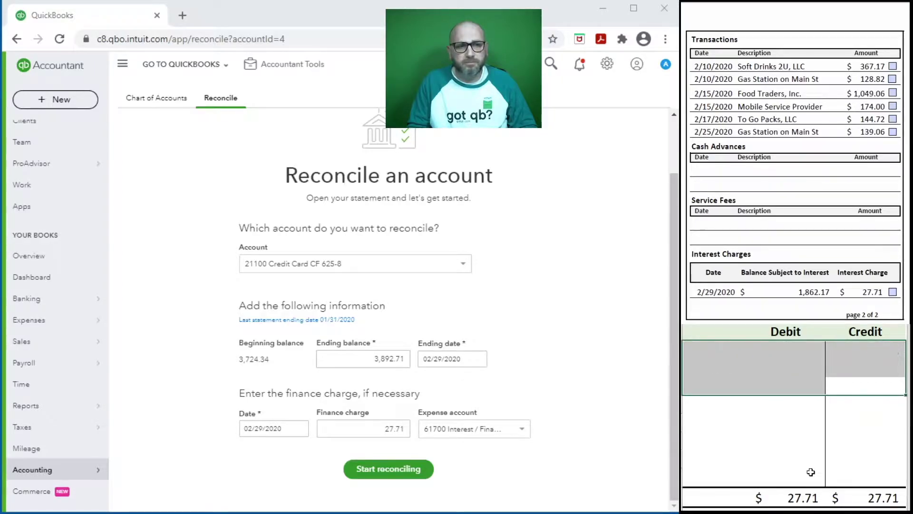
click(389, 471)
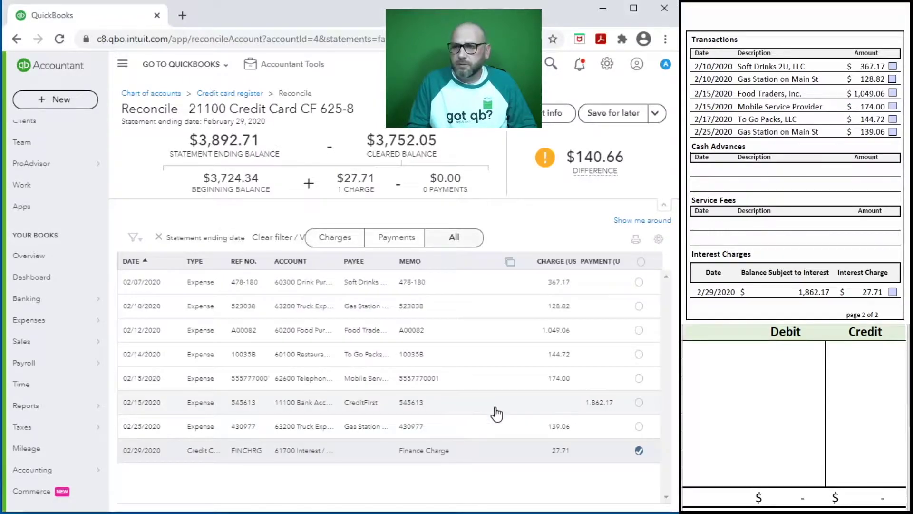
Step: Check off the 27.71 interest charge on the statement and the 139.06 Gas Station charge on both the statement and the reconciliation list
click(893, 292)
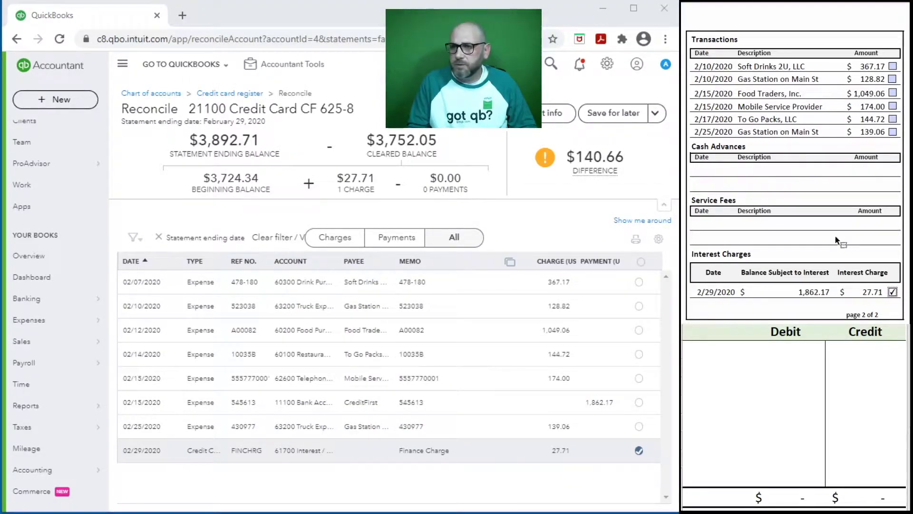
click(893, 131)
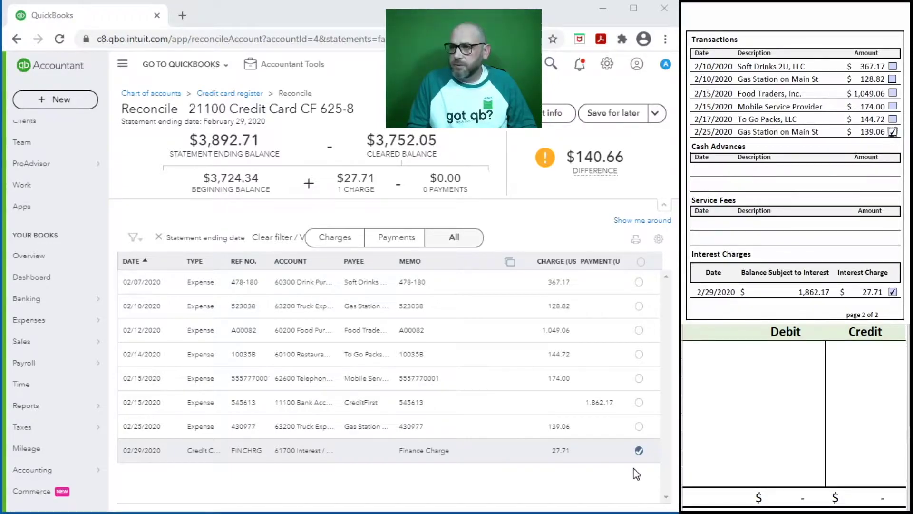
click(639, 426)
Step: Check off the Mobile Service Provider 174.00, To Go Packs 144.72 and Food Traders 1,049.06 charges on both the statement and the reconciliation list
click(892, 106)
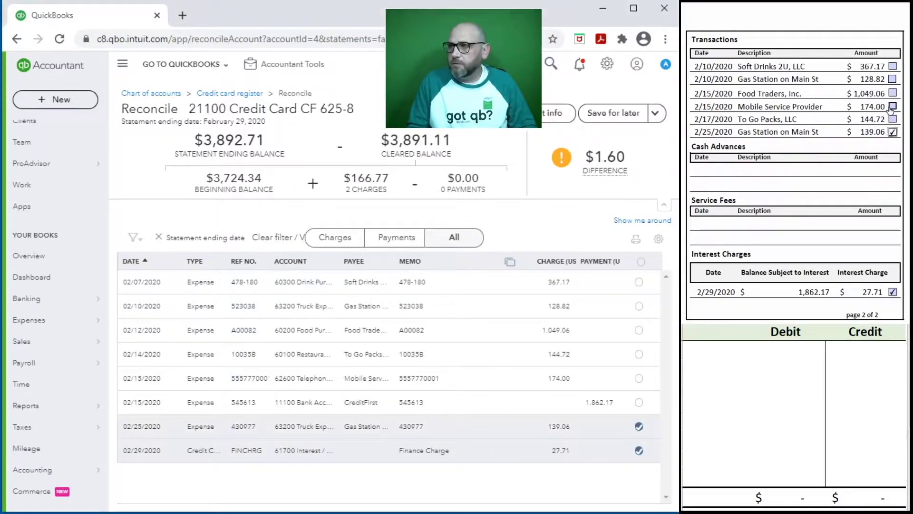
click(638, 378)
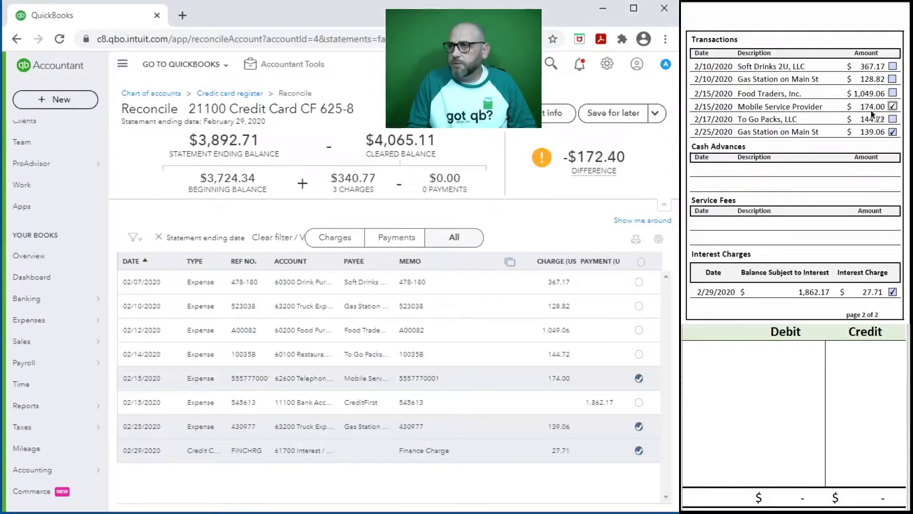
click(893, 119)
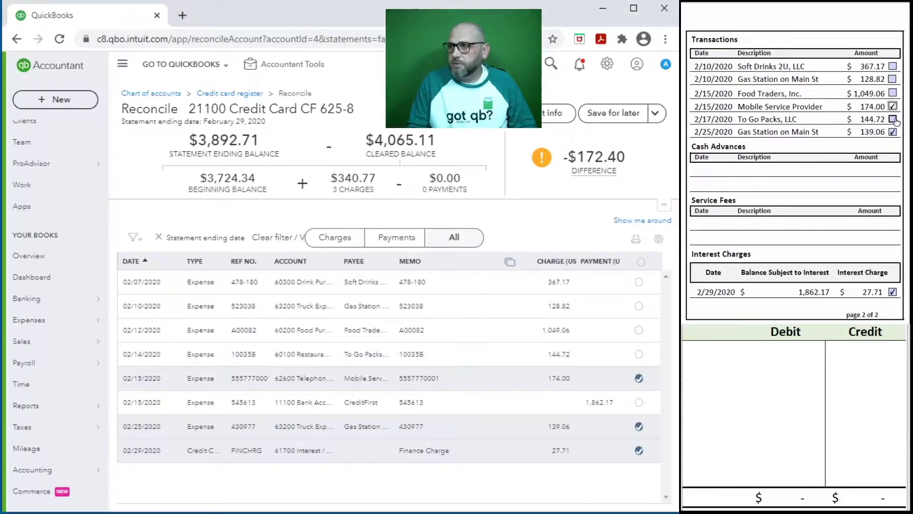
click(638, 355)
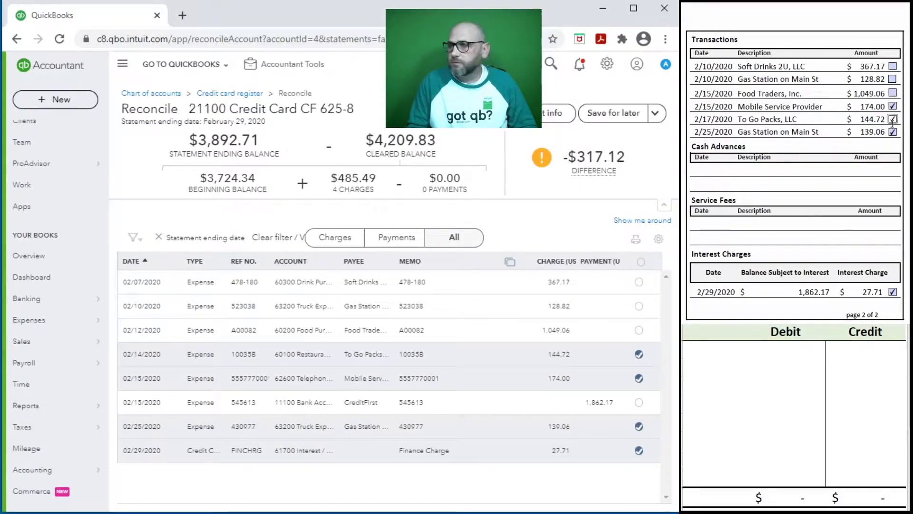
click(893, 93)
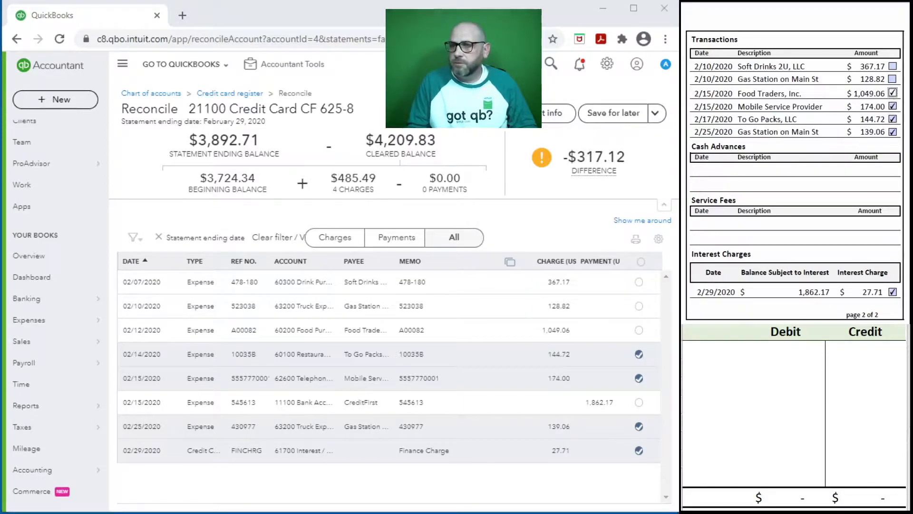
click(639, 330)
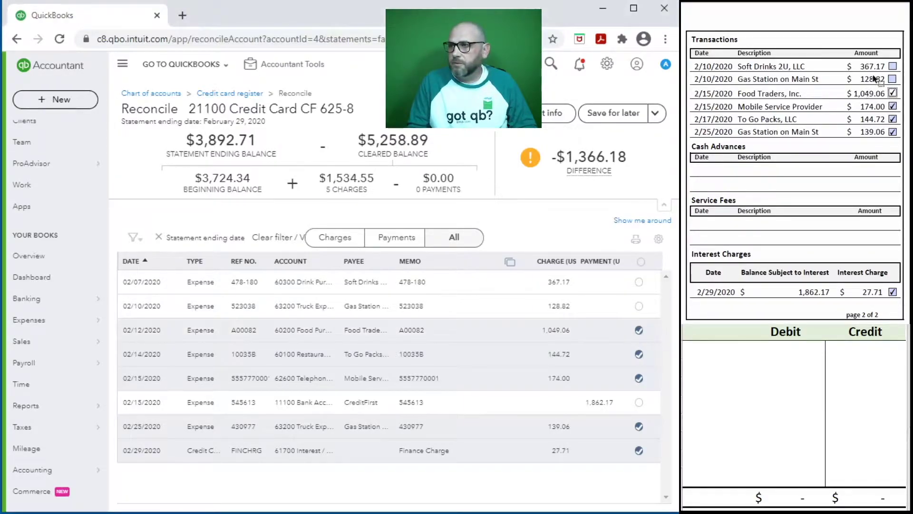
Step: Check off the Gas Station 128.82 and Soft Drinks 2U 367.17 charges on both the statement and the reconciliation list
click(891, 79)
click(639, 306)
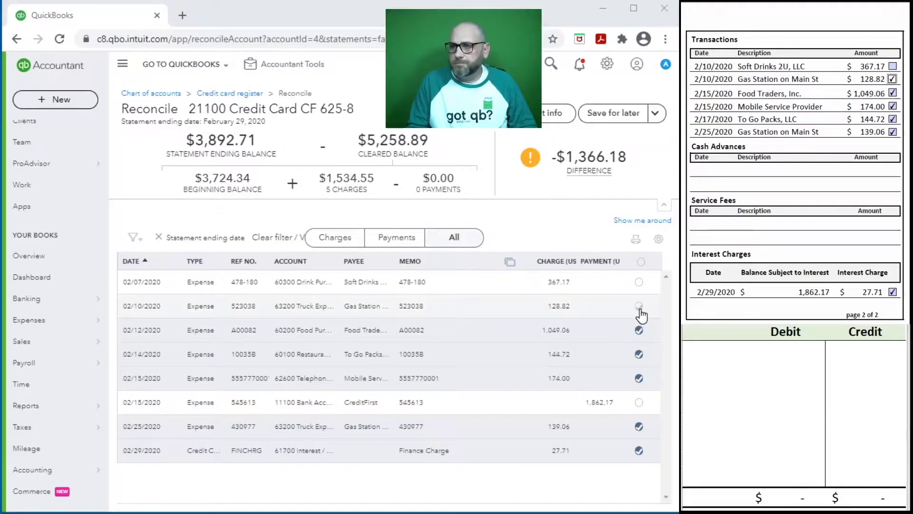
click(893, 66)
click(638, 282)
Step: Check off the 1,862.17 bank transfer payment on the statement and the reconciliation list, and finish the credit card reconciliation
scroll(682, 188, up, 10)
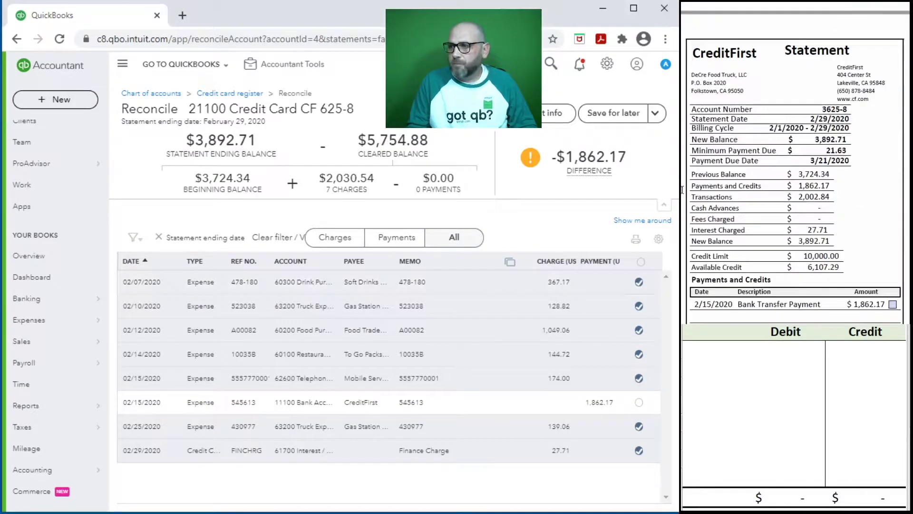
click(893, 280)
click(639, 402)
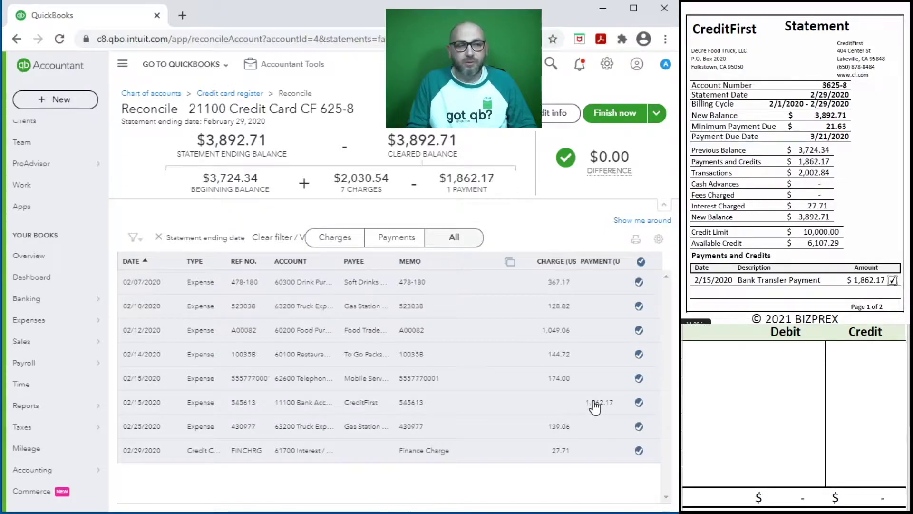
click(612, 114)
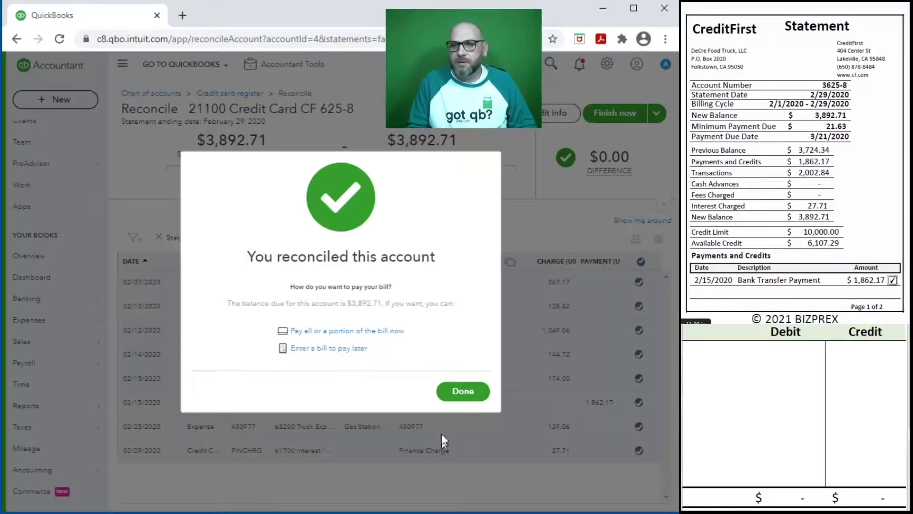
click(460, 393)
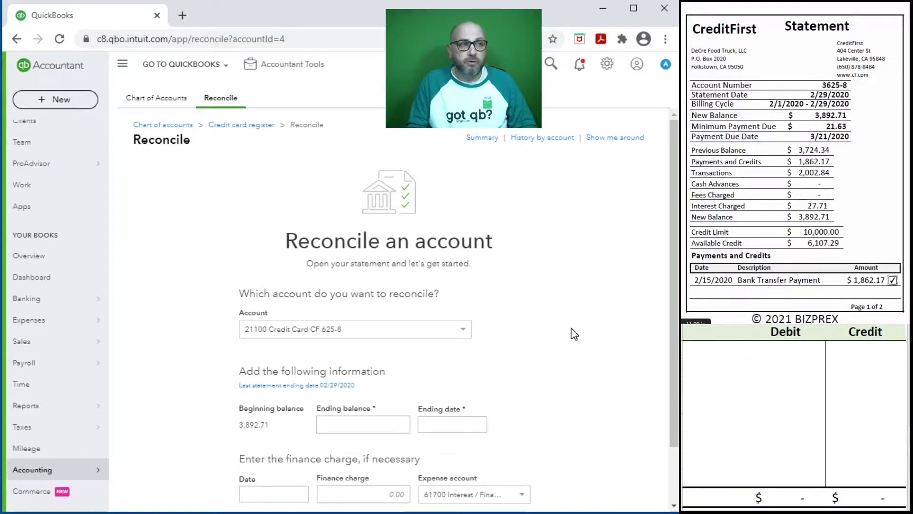
Step: Review the reconciliation summary and the credit card's 02/29/2020 reconciliation report, comparing its details with the statement
click(476, 141)
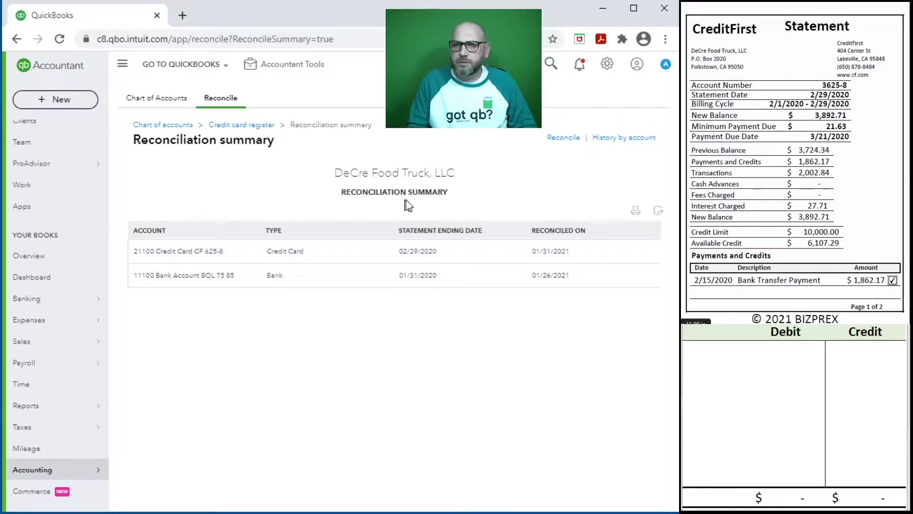
click(622, 141)
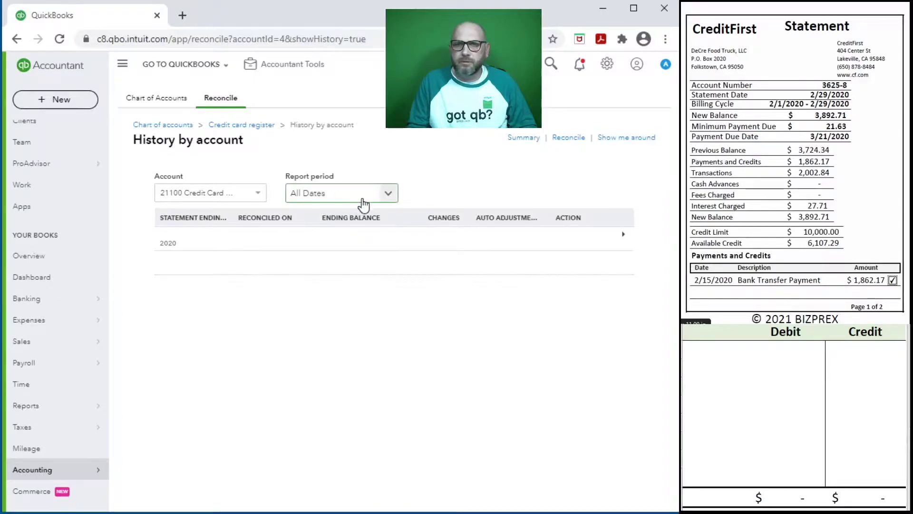
click(238, 243)
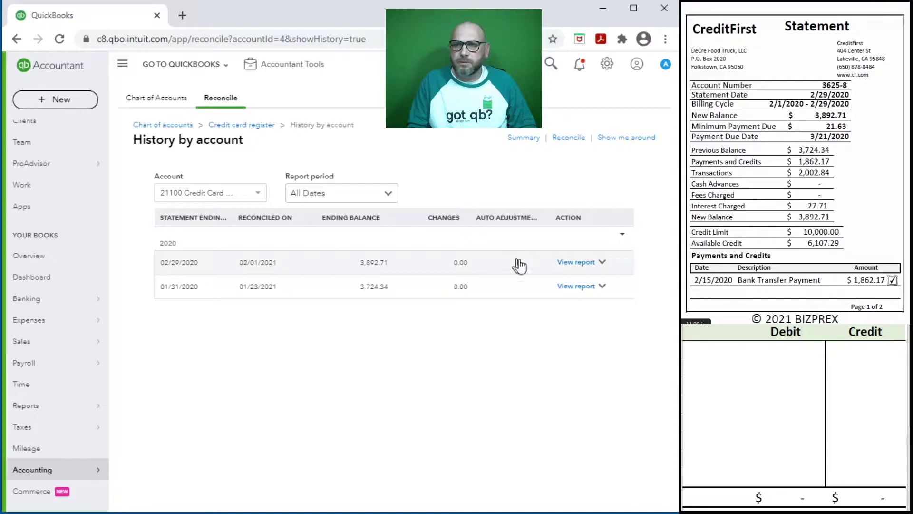
click(576, 262)
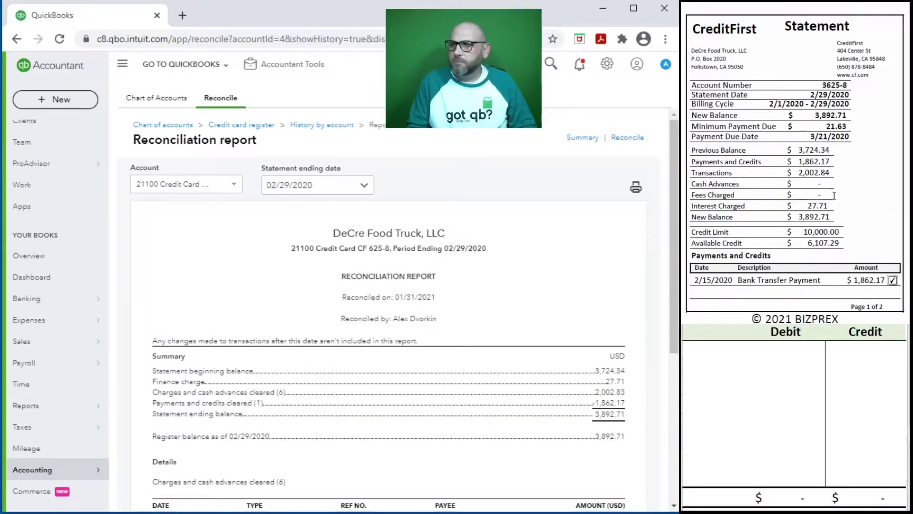
key(Page_Down)
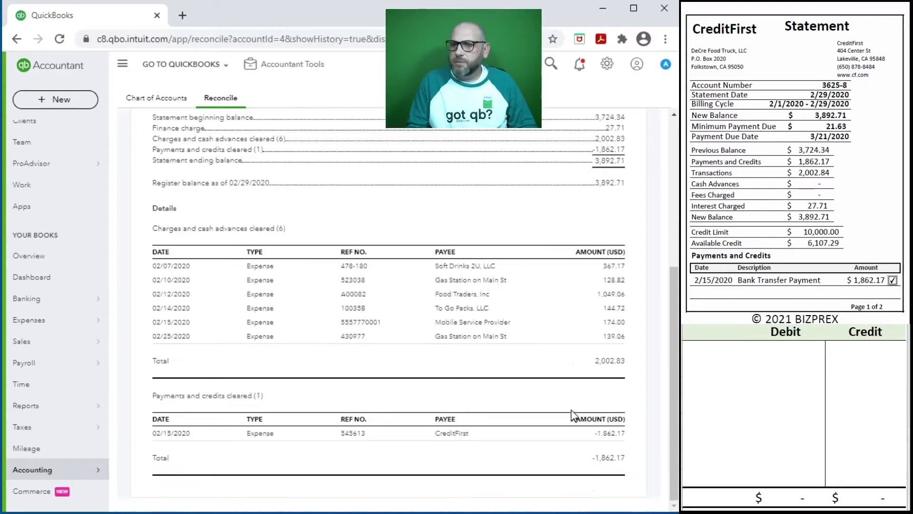
scroll(845, 212, down, 10)
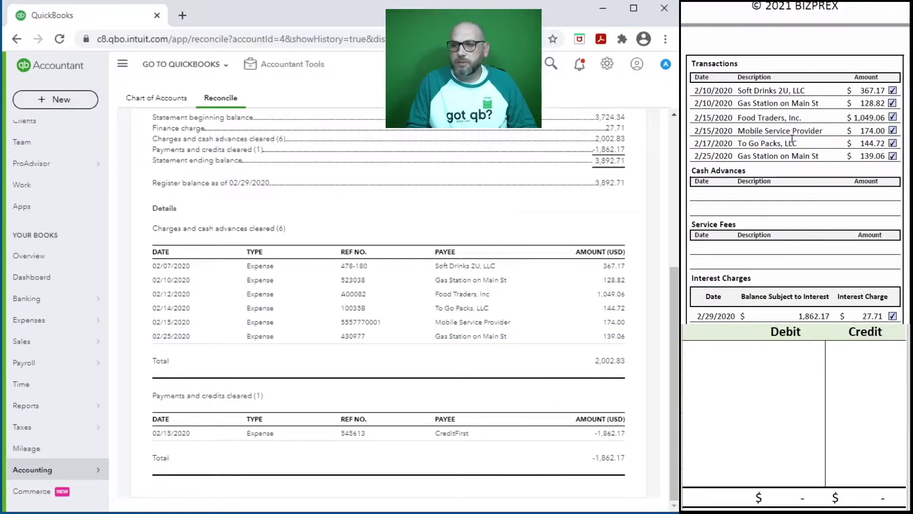
scroll(481, 319, up, 5)
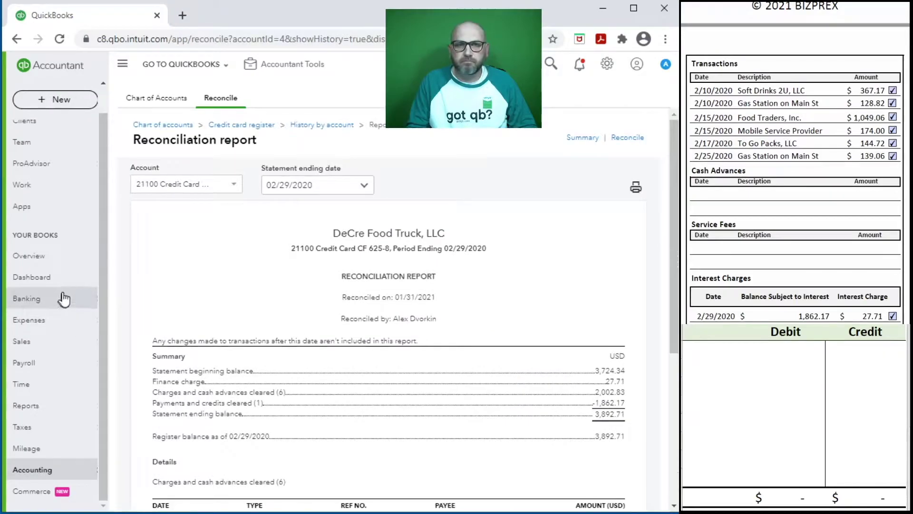
Step: Bring up the Bank of Lakes February statement and set up a reconciliation for the 11100 bank account
click(44, 277)
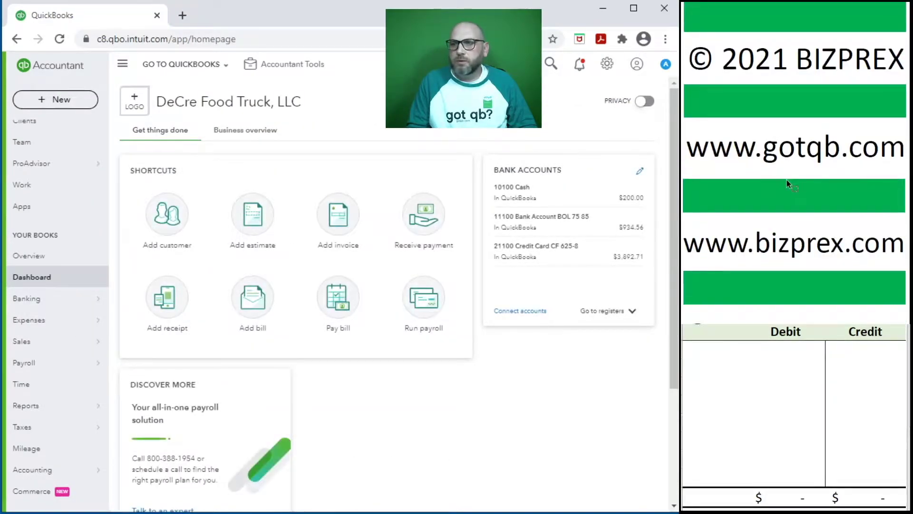
scroll(764, 196, down, 3)
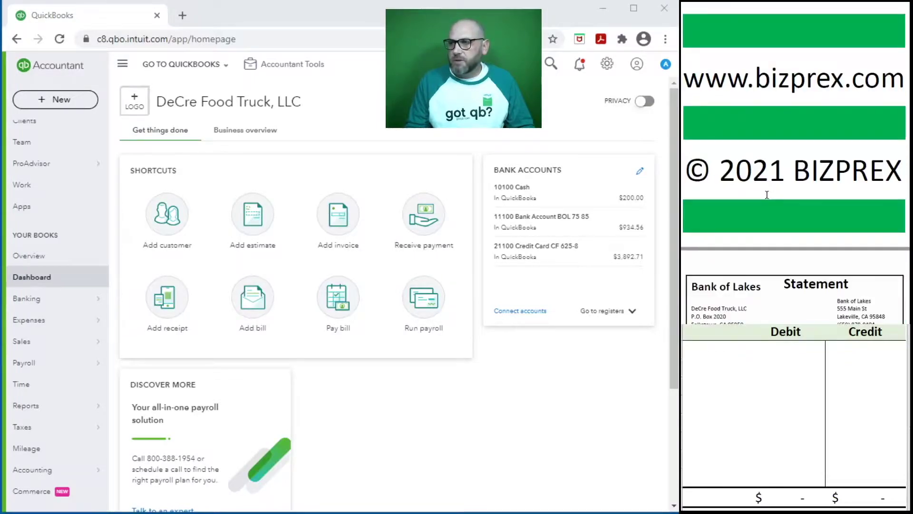
scroll(765, 194, down, 8)
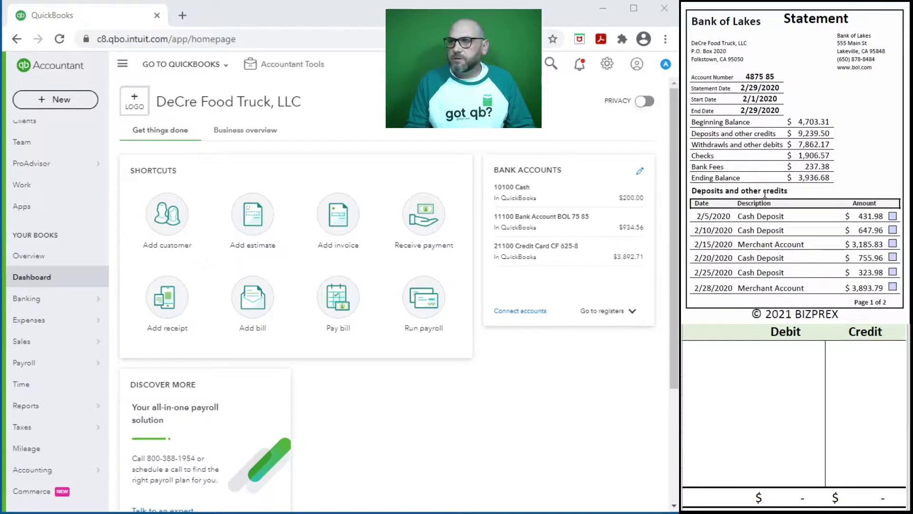
click(283, 67)
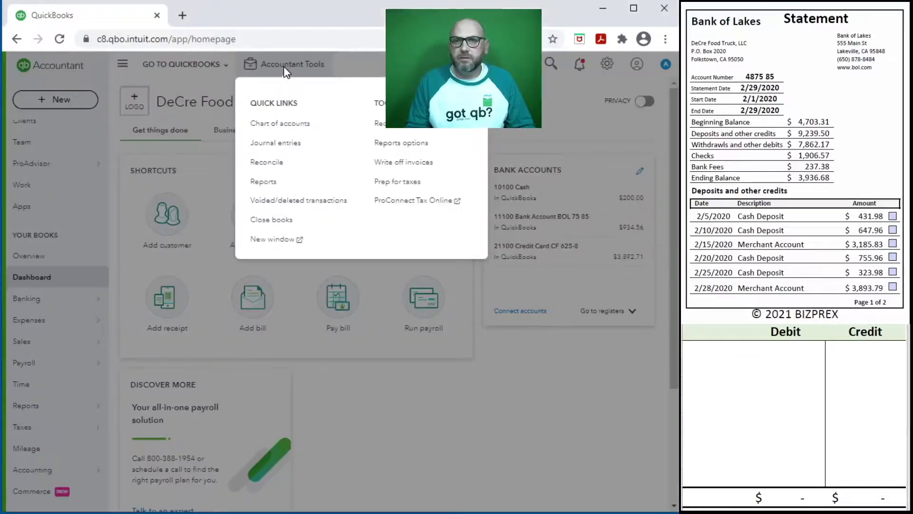
click(275, 163)
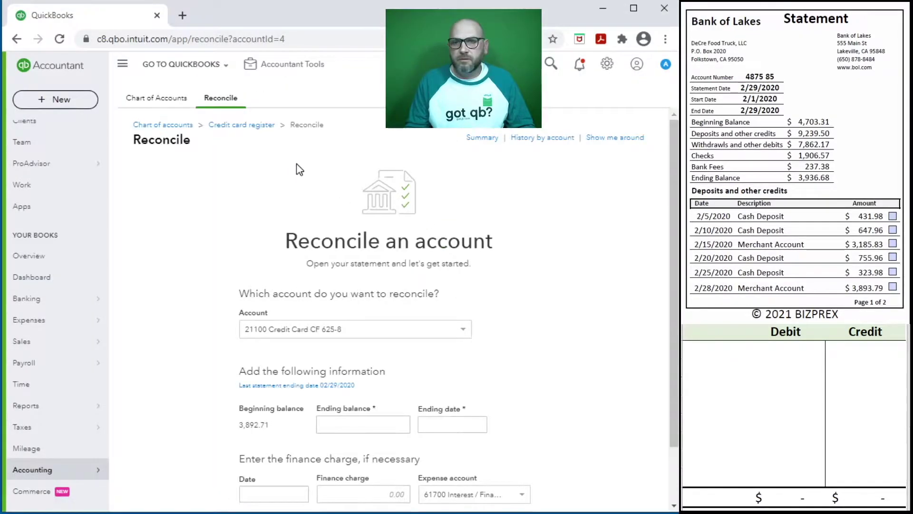
click(396, 332)
scroll(367, 386, up, 2)
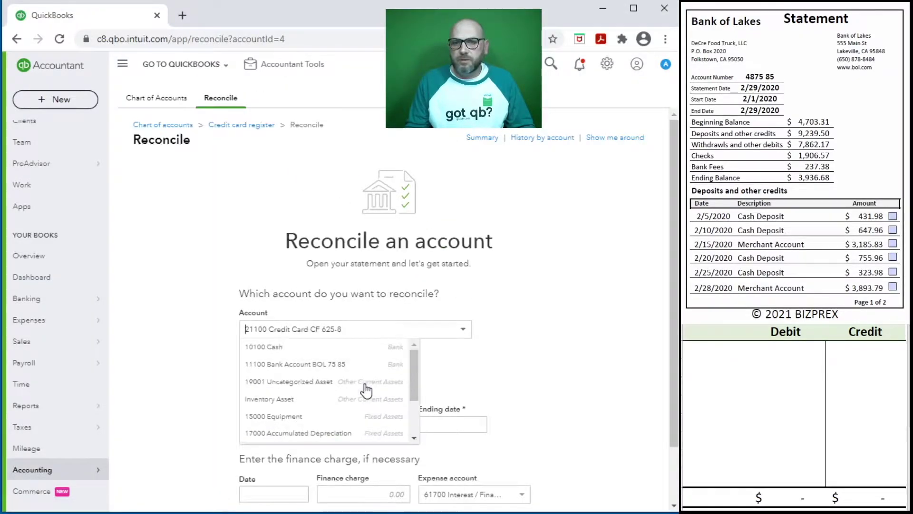
click(361, 367)
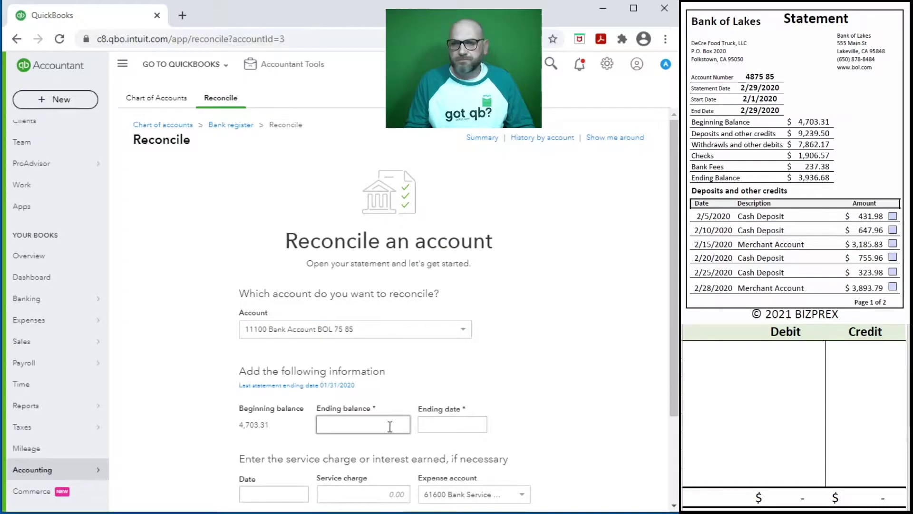
Step: Set the bank reconciliation's ending balance to 3,936.68 and its ending date to 2/29/2020
scroll(397, 451, down, 3)
click(380, 313)
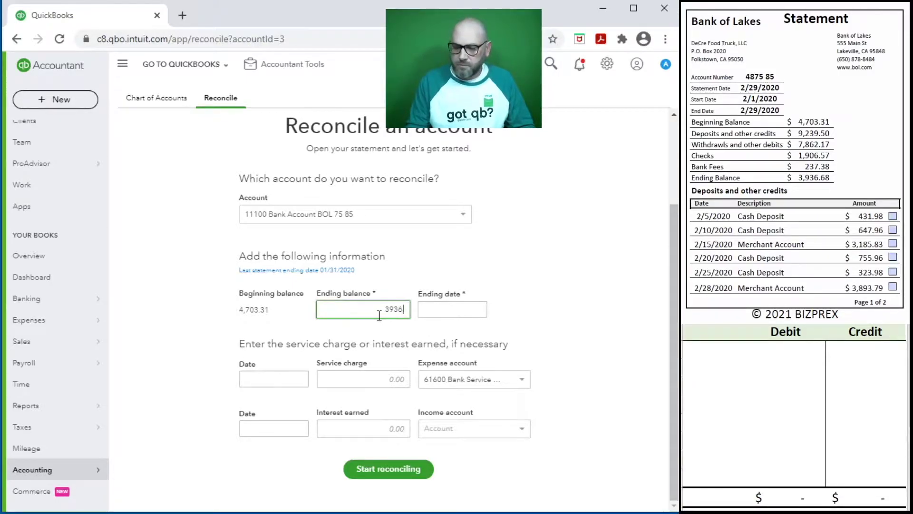
click(455, 307)
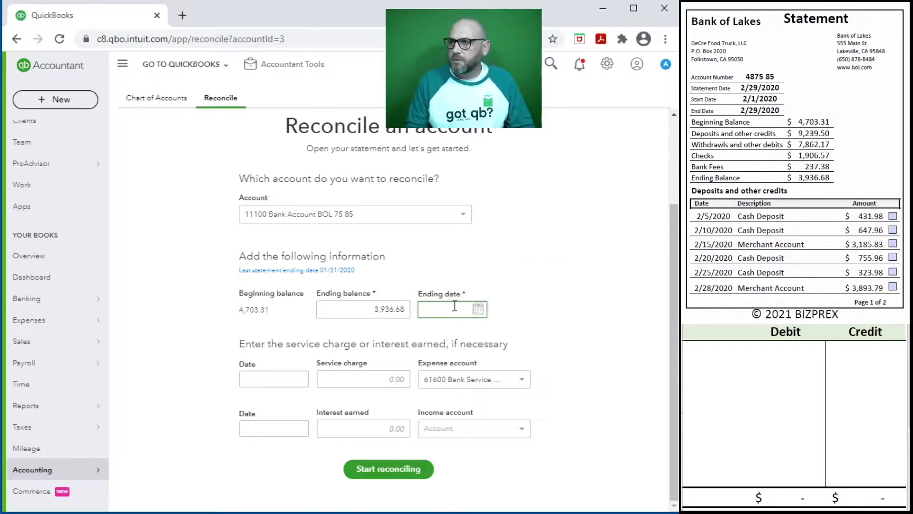
text(2/29/2020)
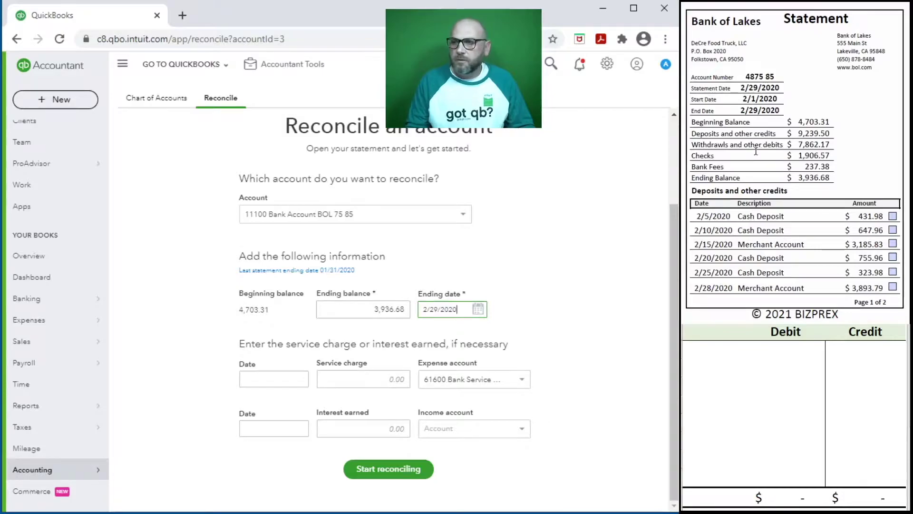
Step: Enter the statement's monthly service fee as a service charge of 25.00 dated 2/28/2020
scroll(760, 154, down, 10)
scroll(759, 154, up, 1)
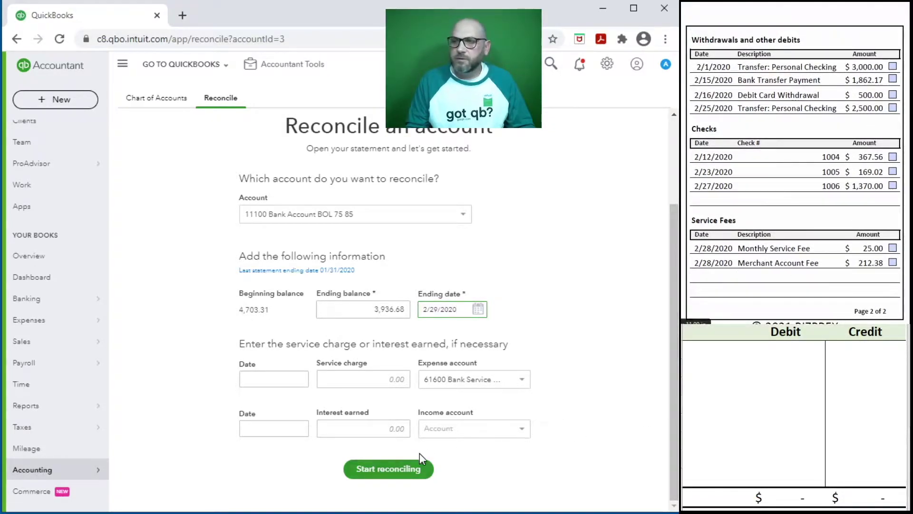
click(275, 382)
text(2/28/2020)
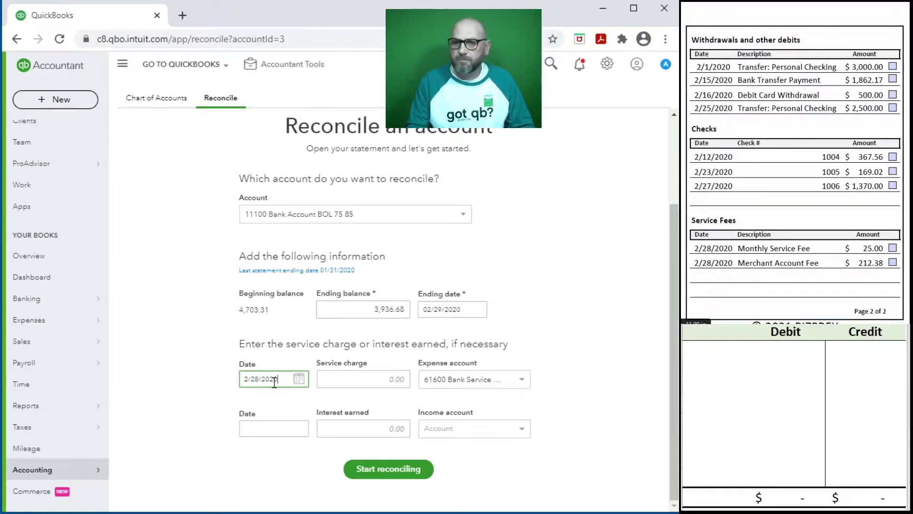
key(Tab)
text(25)
key(Tab)
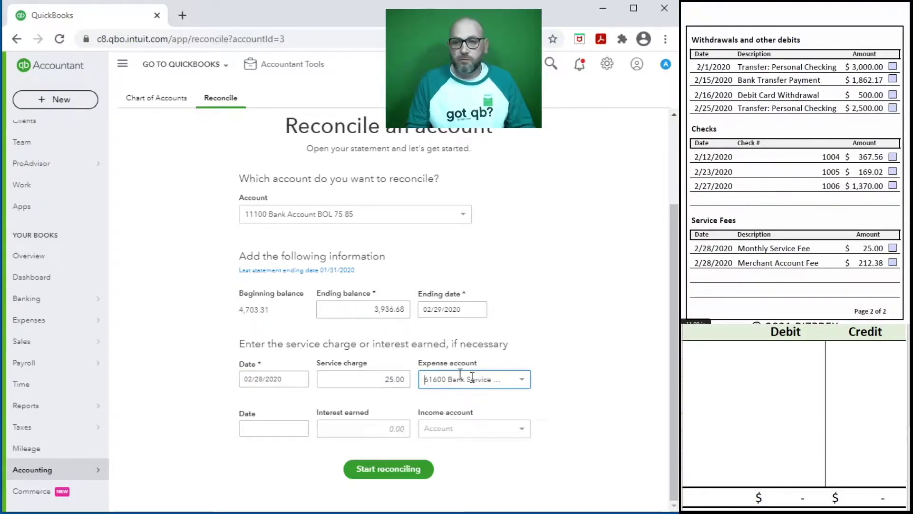
Step: Select 61600 Bank Service Charges as the fee's expense account and enter a 25.00 debit to 61600 in the debit/credit worksheet
click(714, 351)
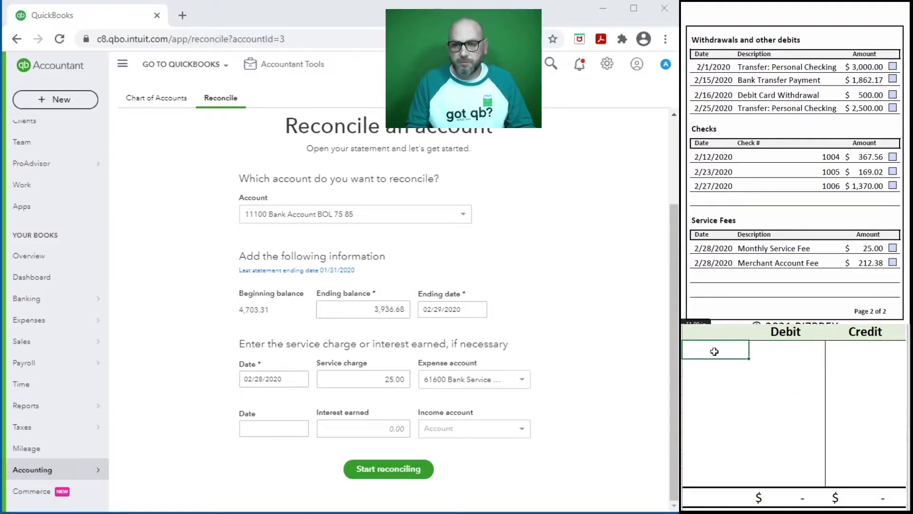
text(61600)
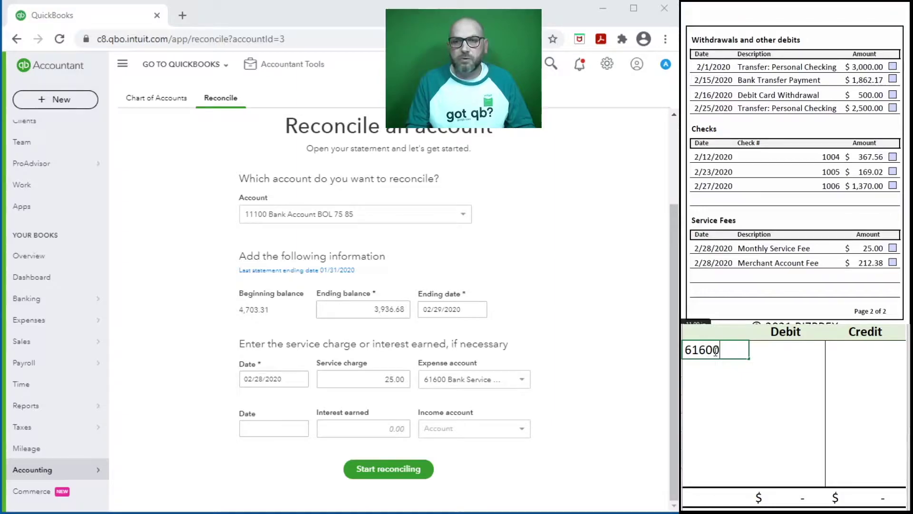
key(Tab)
click(524, 384)
click(526, 384)
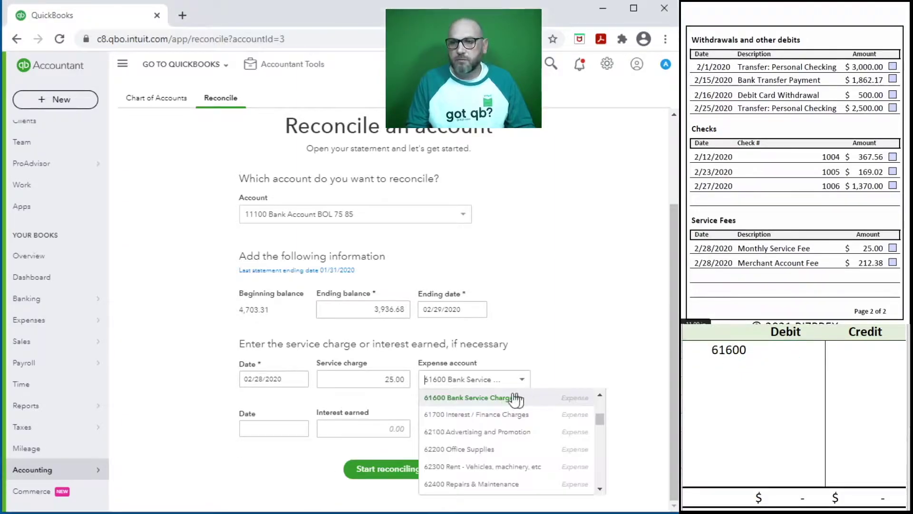
click(491, 402)
click(790, 351)
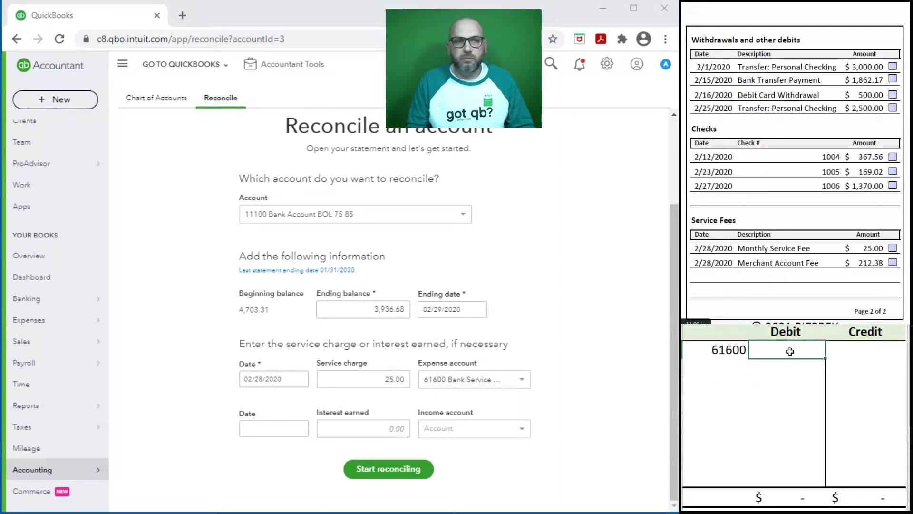
text(25)
key(Return)
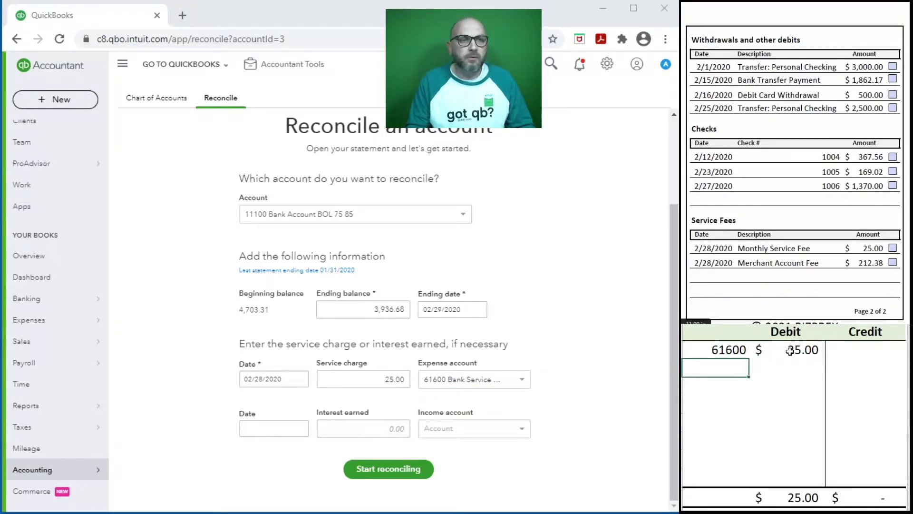
Step: Enter the offsetting 25.00 credit to account 11100 on the worksheet's second row
text(1)
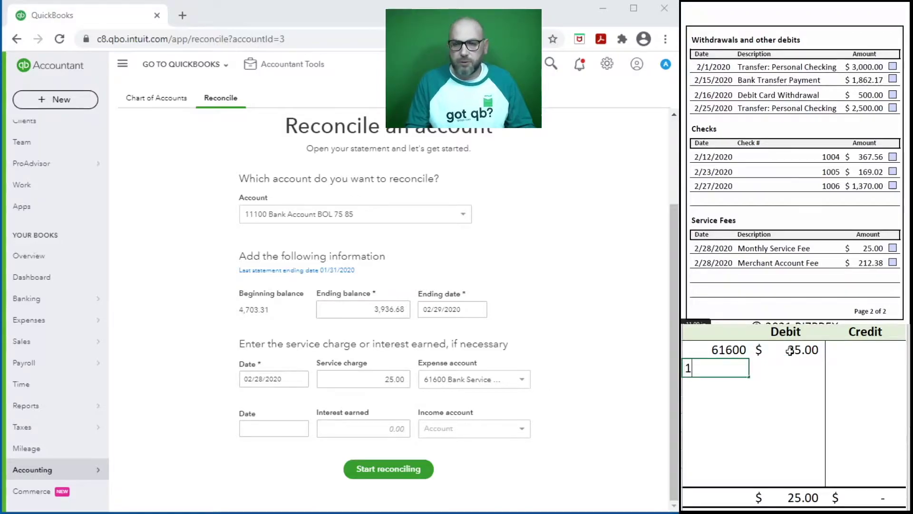
text(1100)
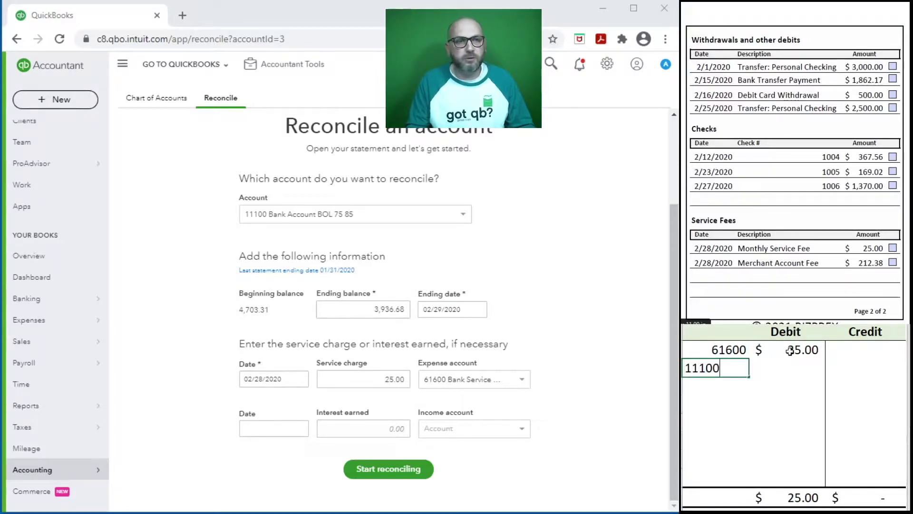
key(Tab)
key(Tab)
key(Tab)
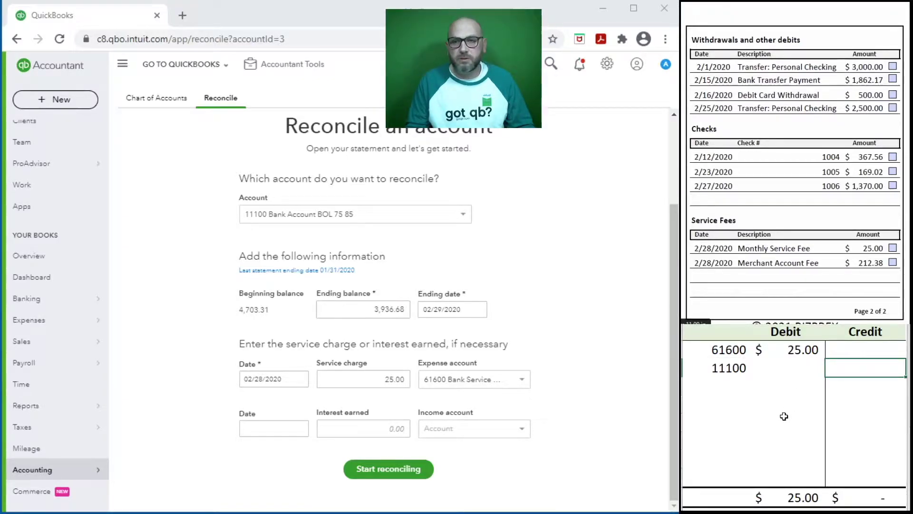
text(25)
key(Return)
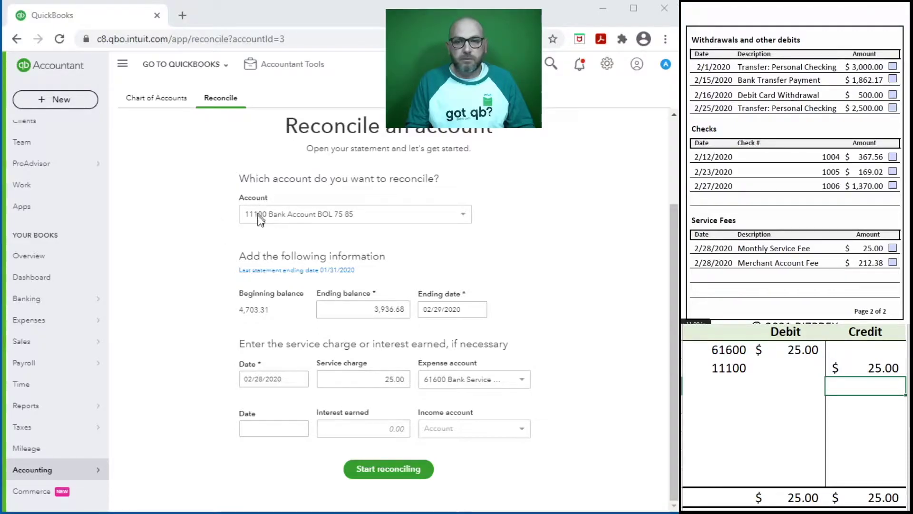
Step: Start reconciling the bank account and clear the 61600 and 11100 entries from the debit/credit worksheet
click(385, 469)
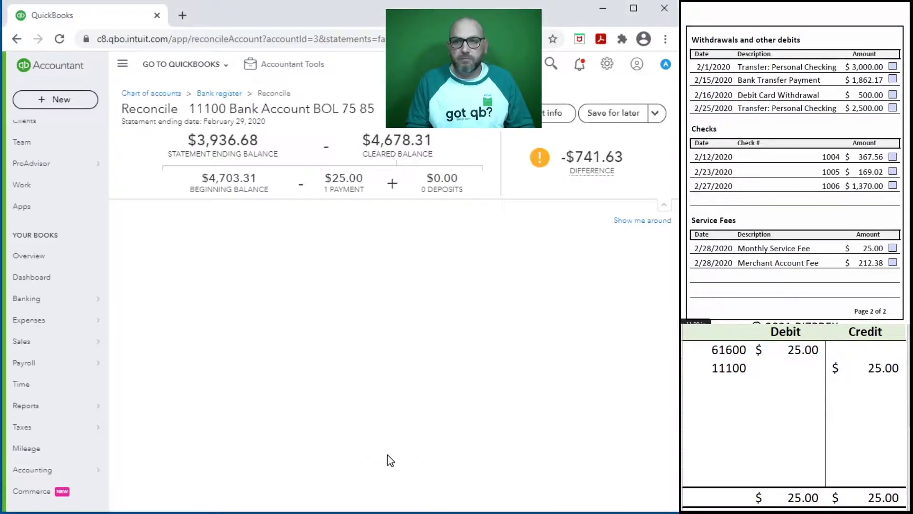
drag(852, 373, 730, 356)
key(Delete)
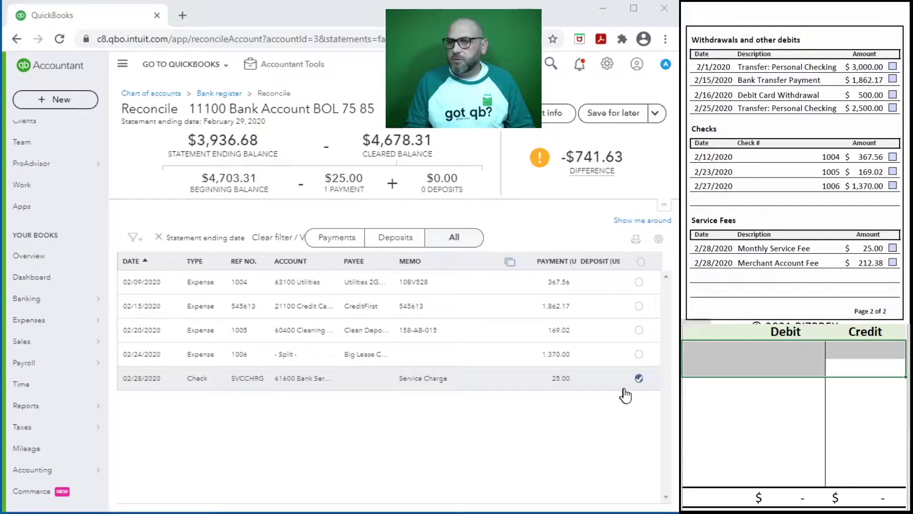
Step: Tick the monthly service fee and checks 1006, 1005 and 1004 on the statement, and mark the matching checks as cleared in the reconciliation
click(892, 248)
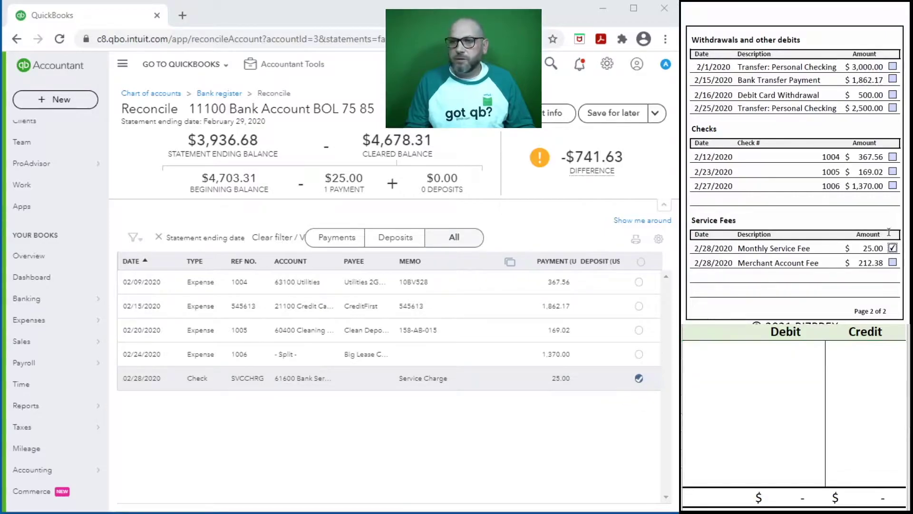
click(893, 185)
click(639, 354)
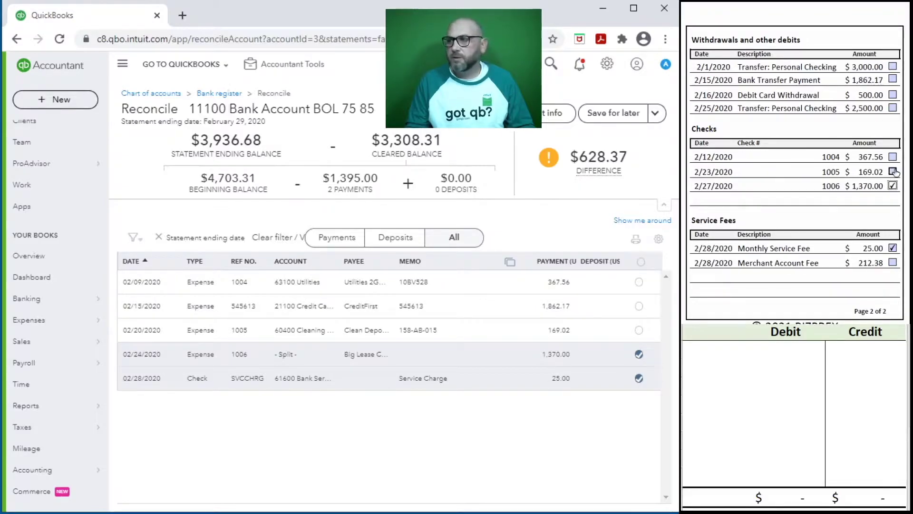
click(639, 330)
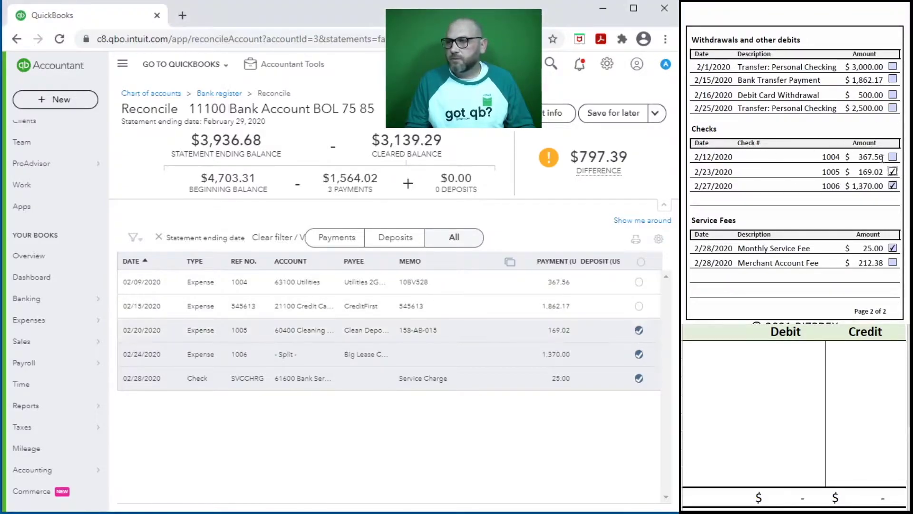
click(892, 157)
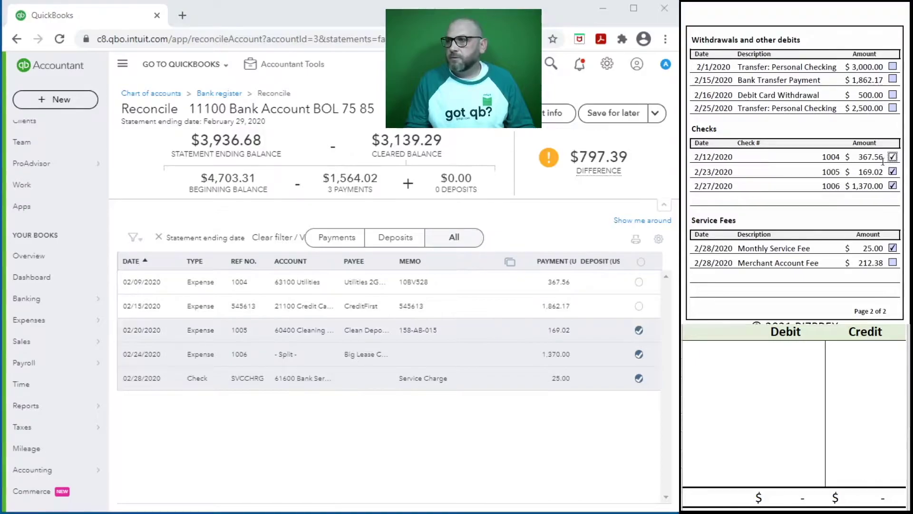
click(639, 282)
Step: Tick the 2/15/2020 bank transfer payment of 1,862.17 on the statement and mark the matching CreditFirst expense as cleared
scroll(824, 175, up, 5)
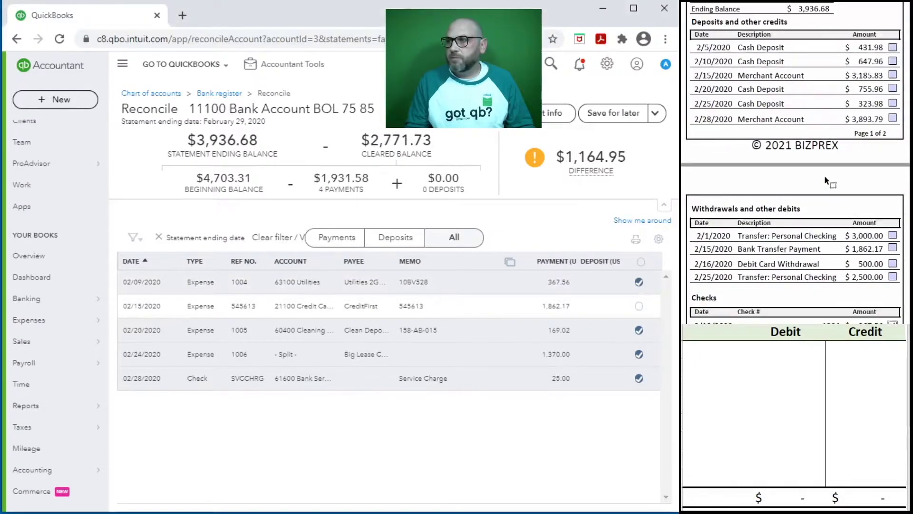
scroll(825, 178, down, 1)
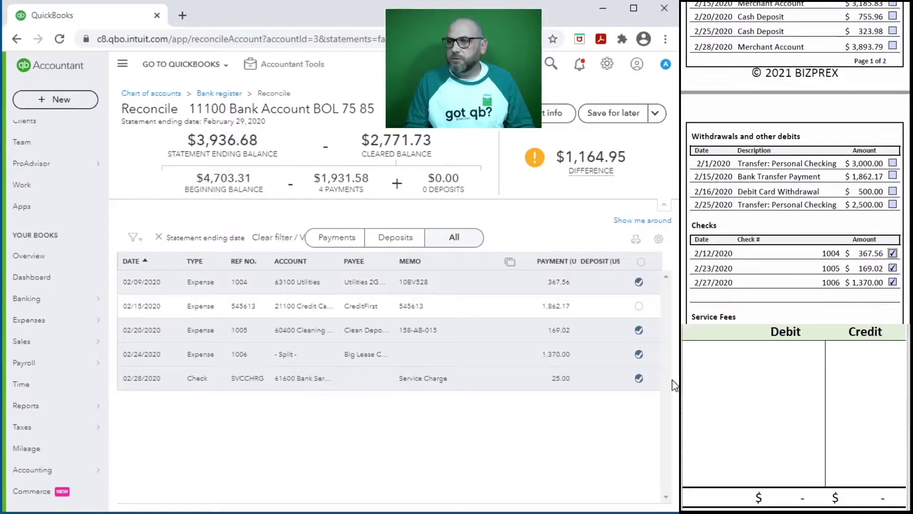
click(893, 176)
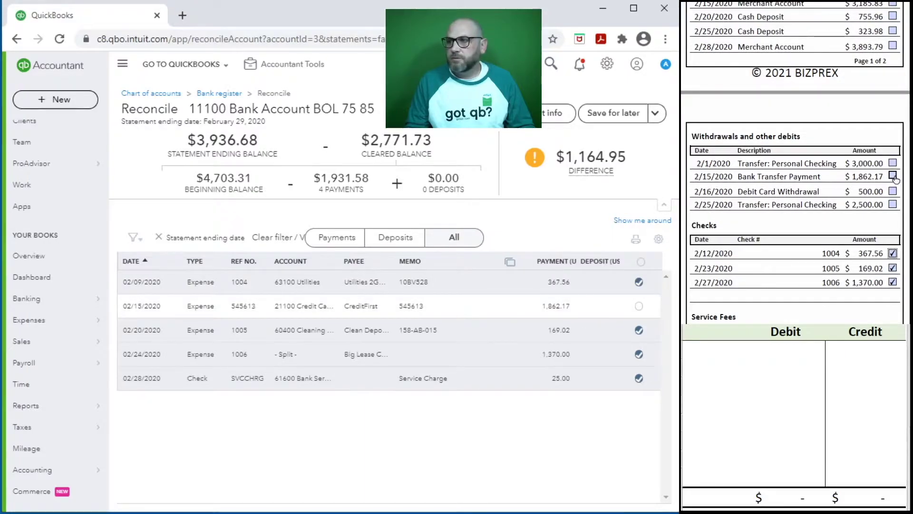
click(640, 306)
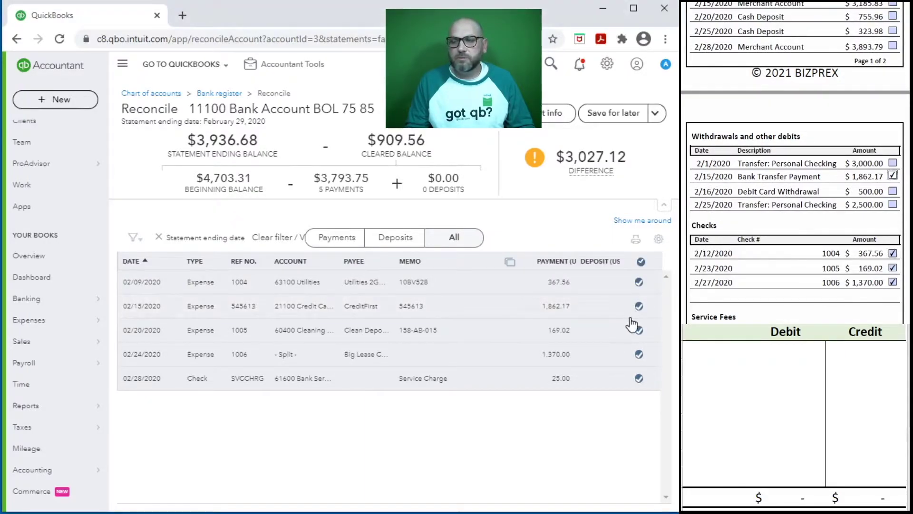
scroll(817, 176, up, 2)
scroll(817, 179, up, 3)
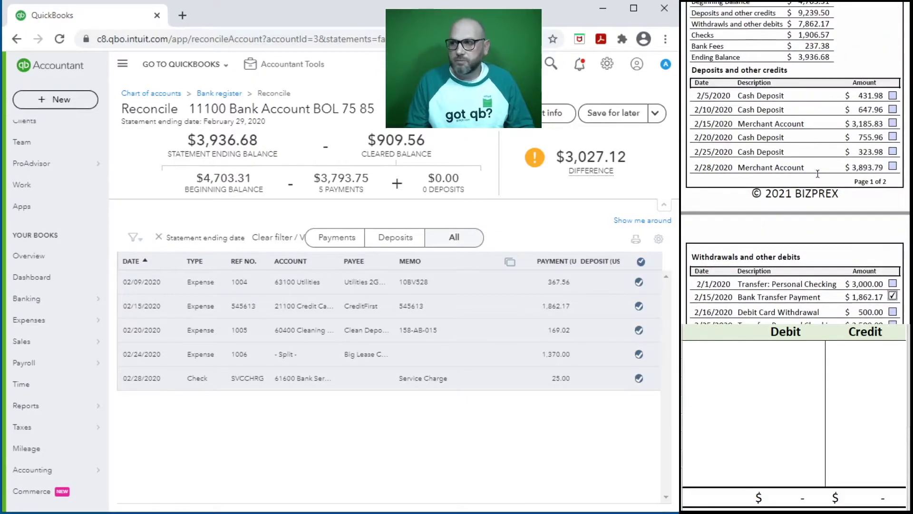
scroll(817, 174, down, 1)
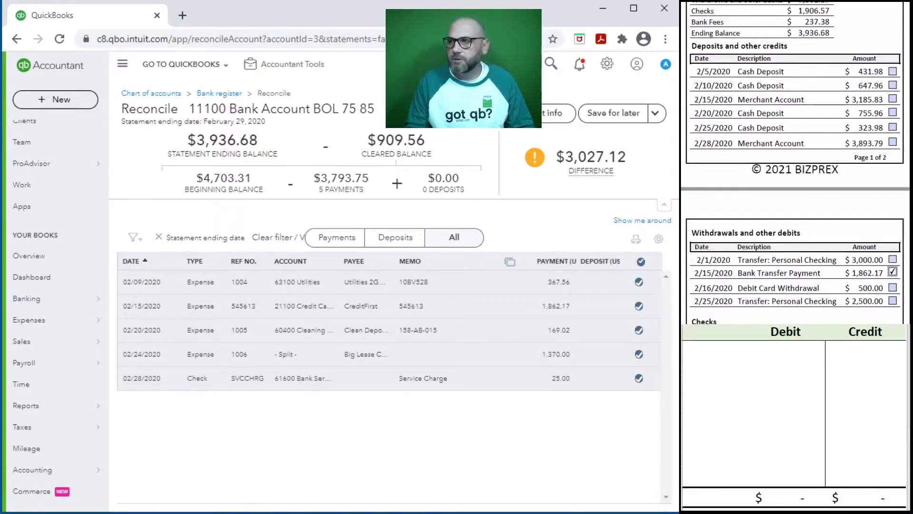
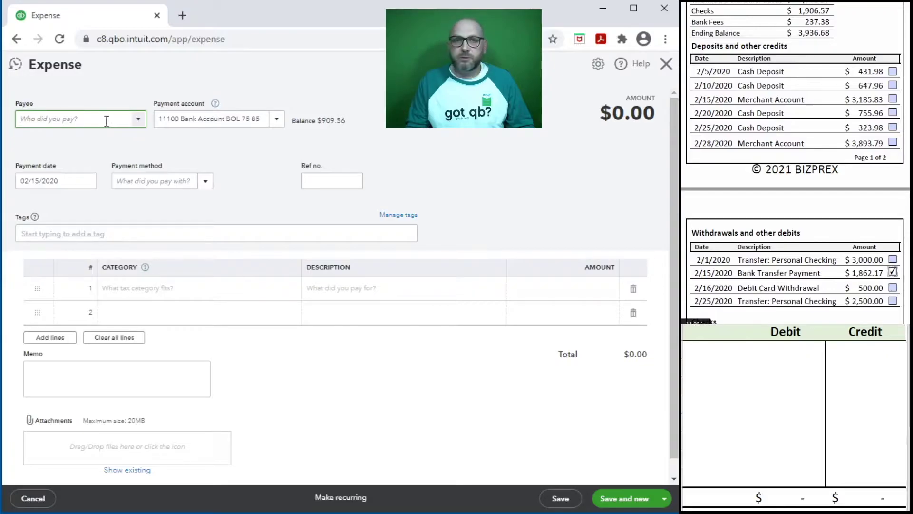
text(Member)
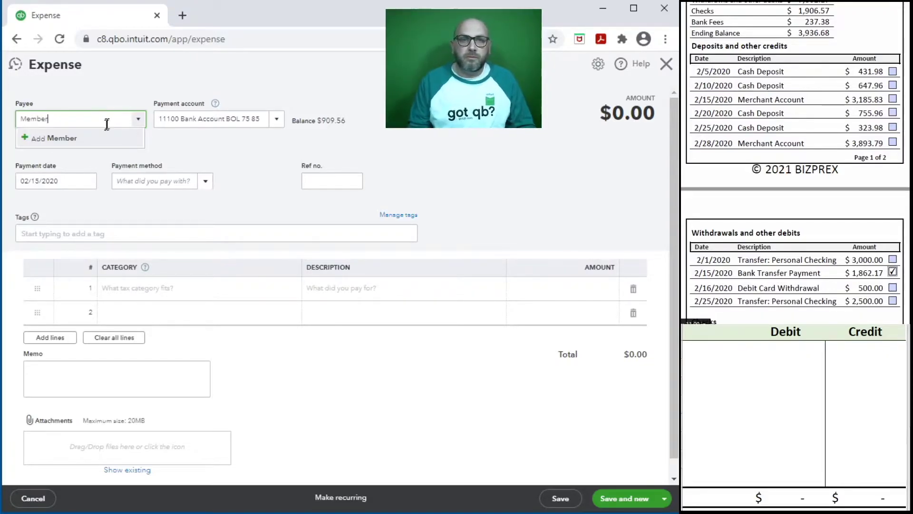
click(80, 136)
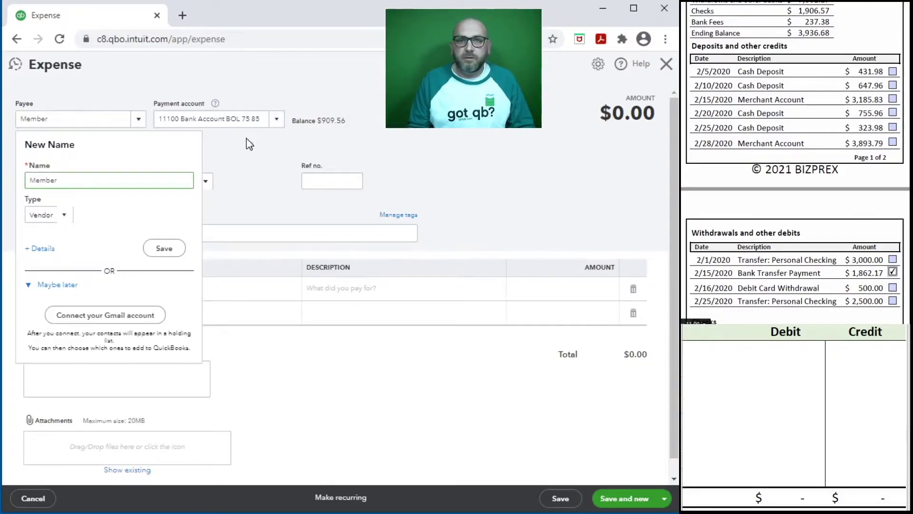
click(251, 152)
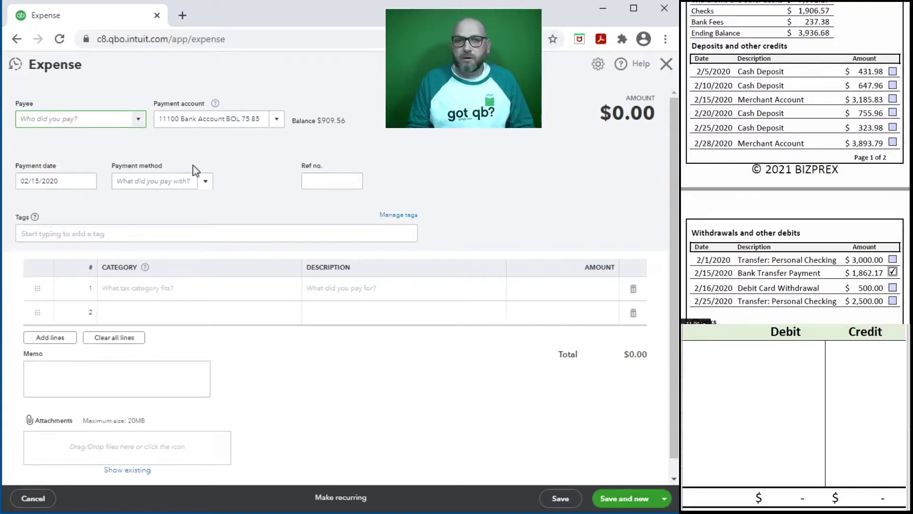
click(69, 187)
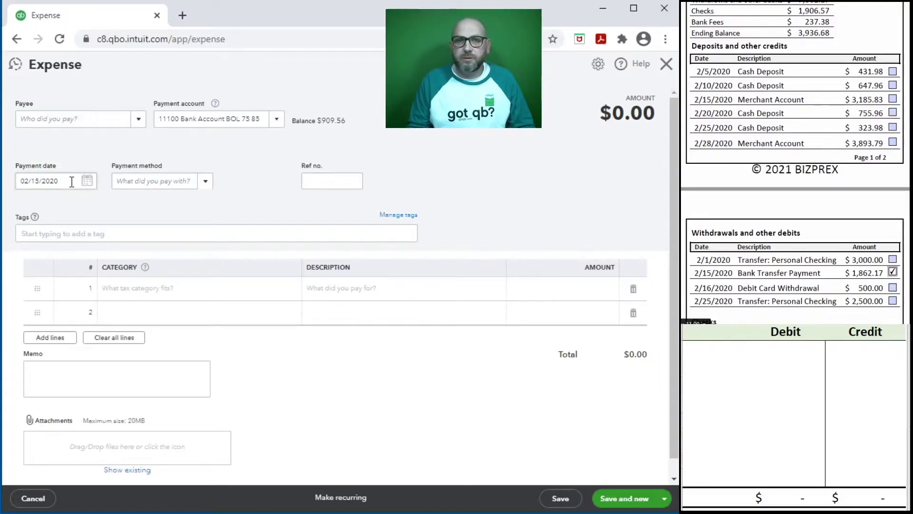
Step: Create a new vendor named Member and use it as the expense's payee
click(53, 120)
text(Member)
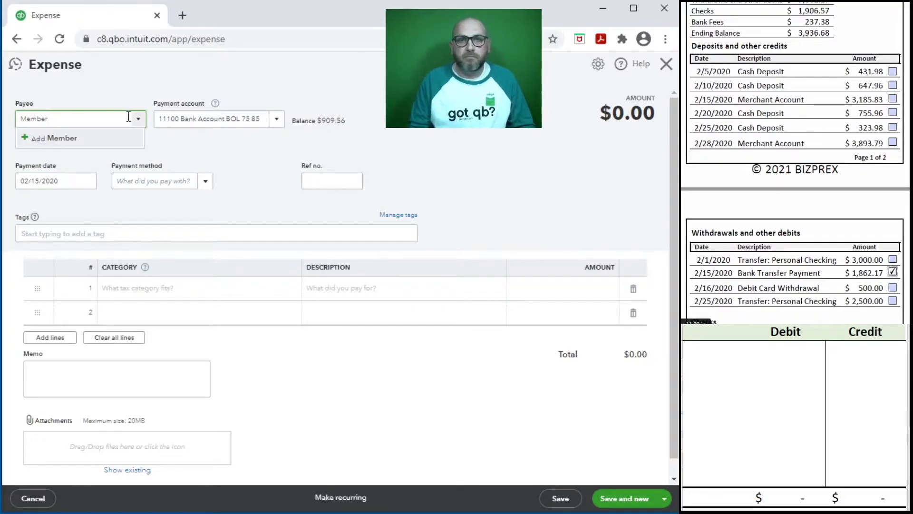
click(36, 138)
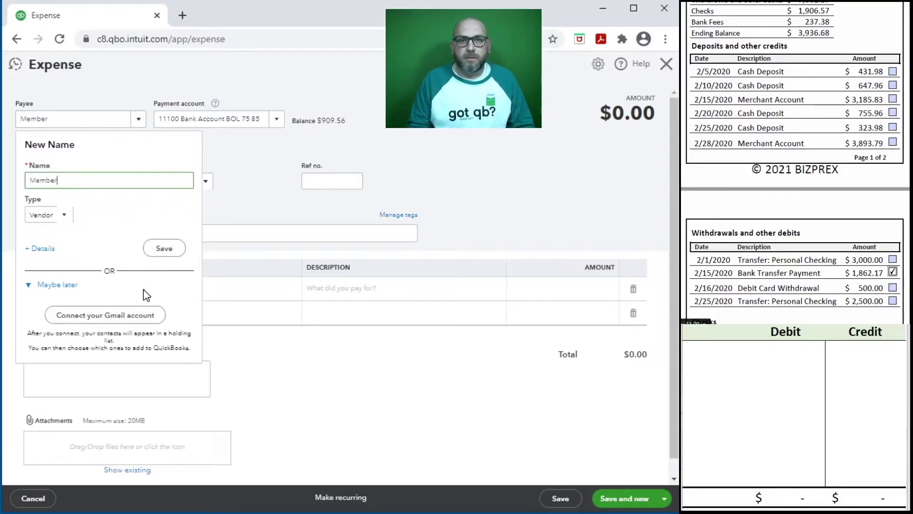
click(161, 249)
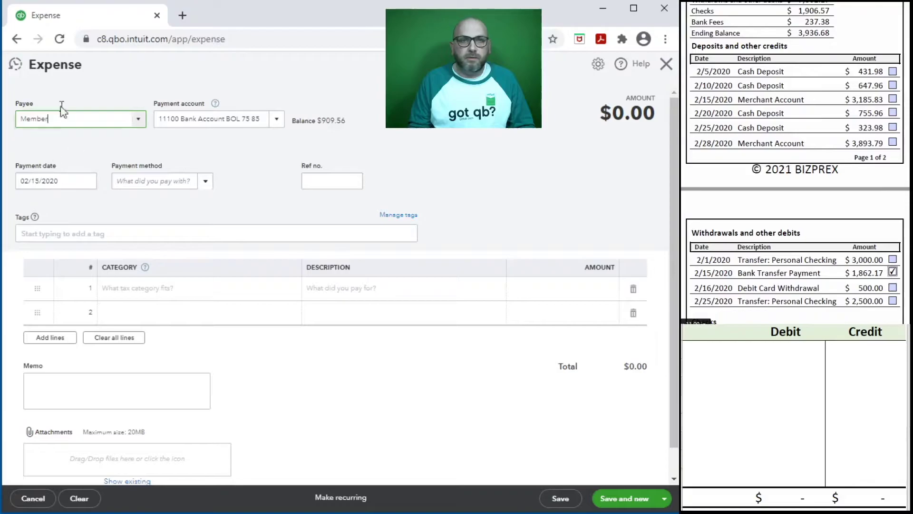
Step: Set the expense's payment date to 02/01/2020, the payment method to Bank Transfer and the reference number to Draw
click(62, 179)
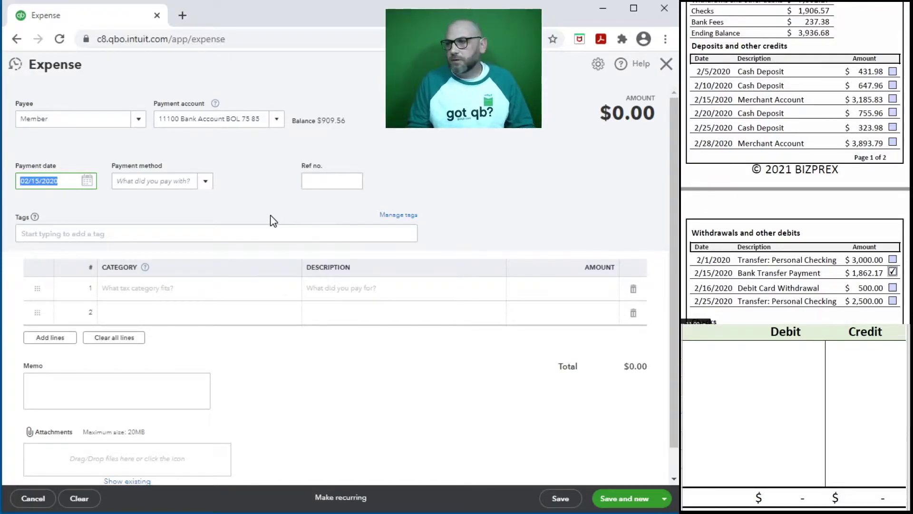
text(2/)
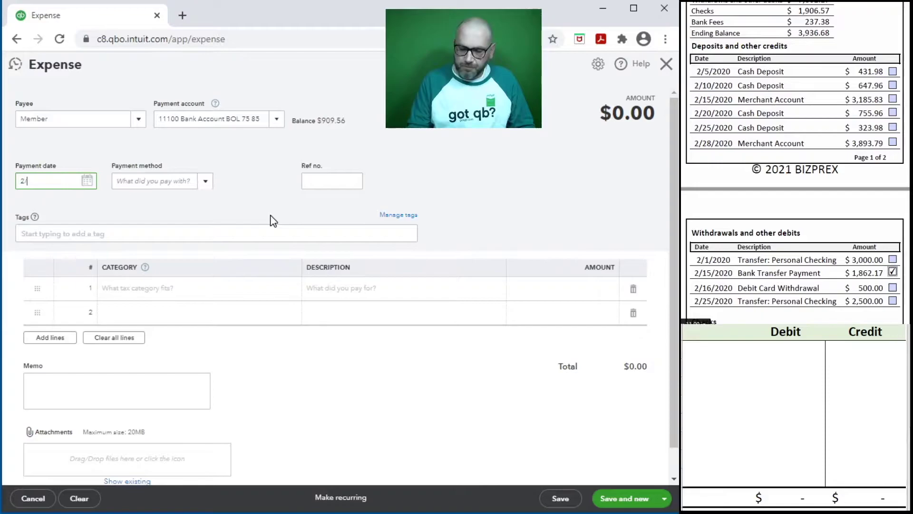
key(Tab)
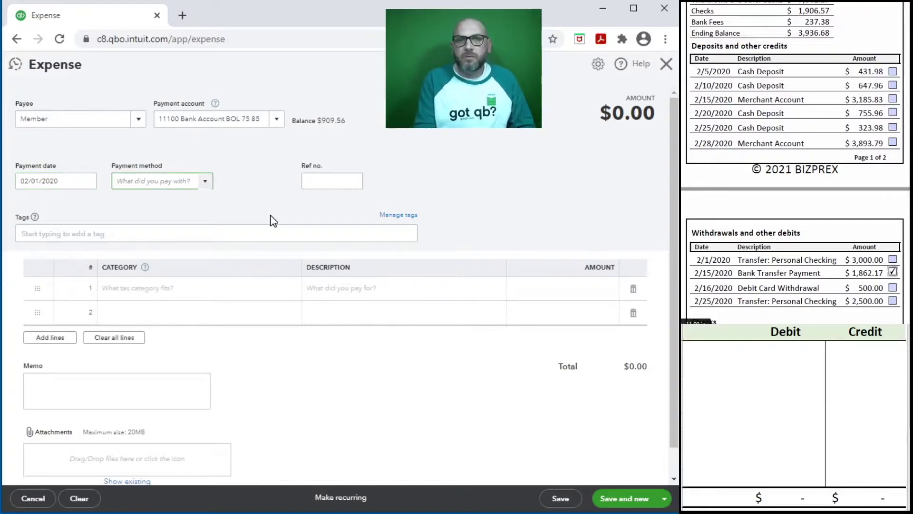
text(Bank Transfer)
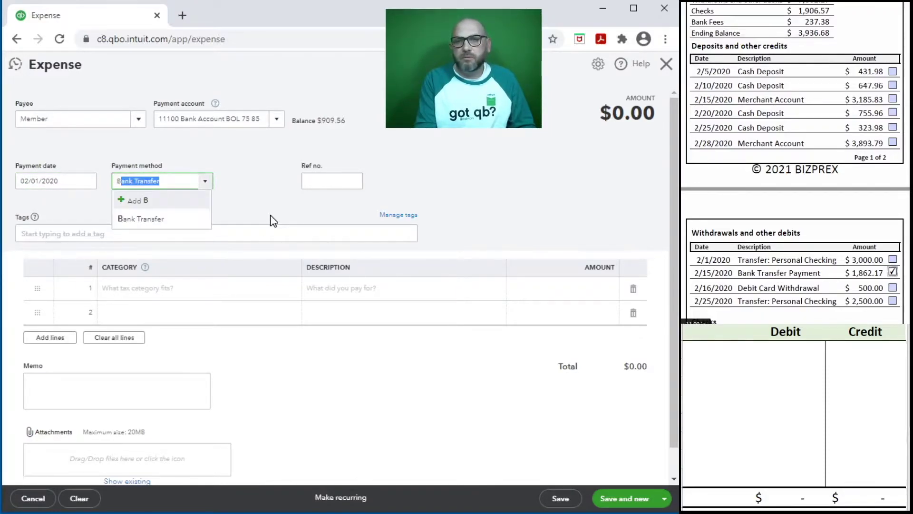
key(Tab)
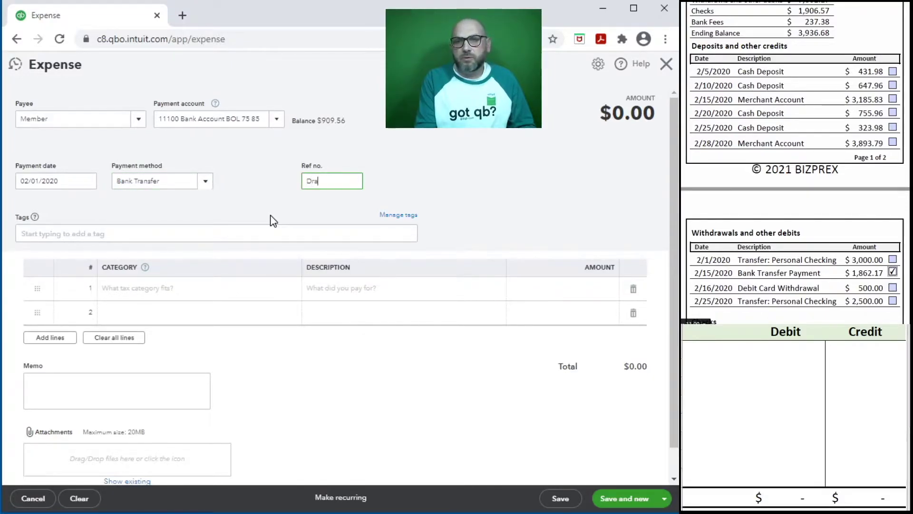
key(Tab)
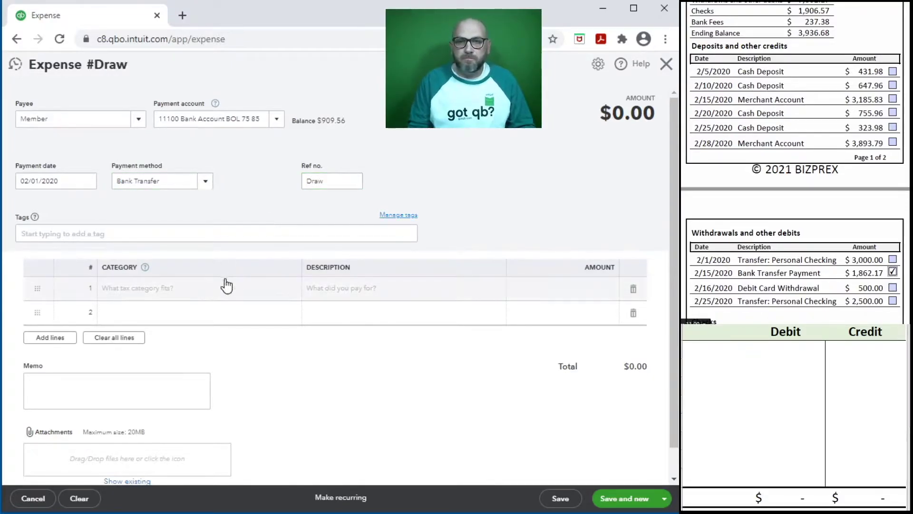
Step: Fill the first expense line with category 30700 Members Draw, description Draw and amount 3,000.00, and enter Draw as the memo
click(205, 291)
text(Draw)
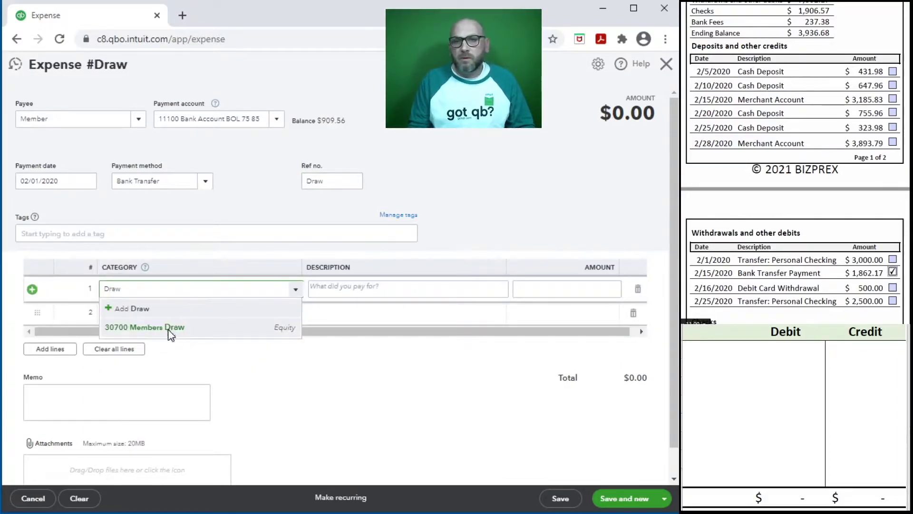
click(176, 327)
click(346, 286)
text(Draw)
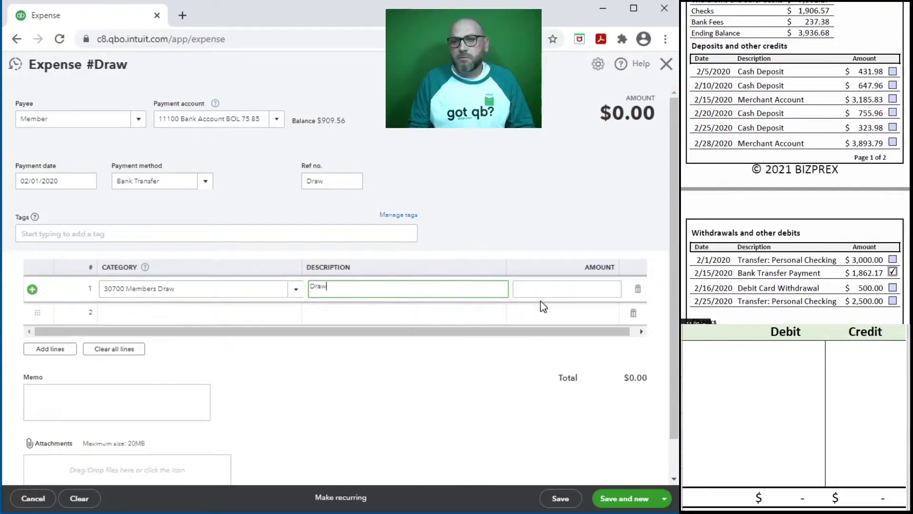
click(129, 399)
text(Draw)
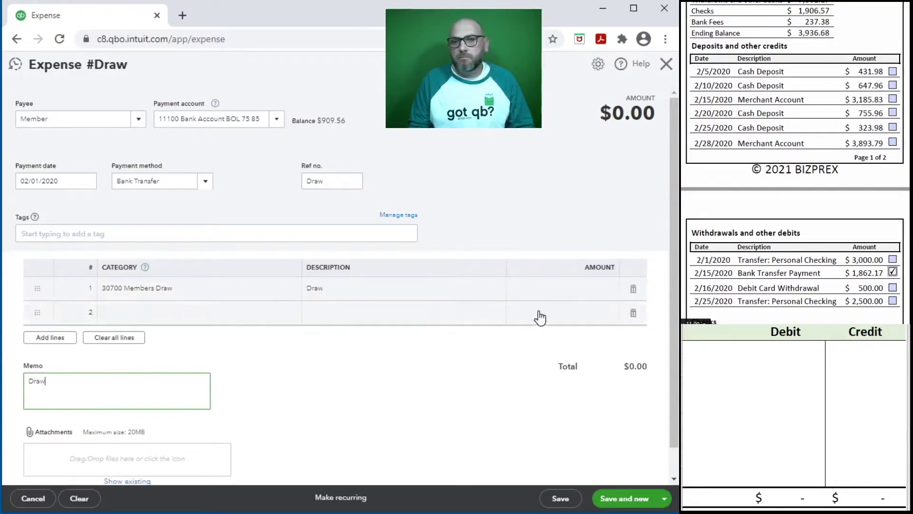
click(553, 288)
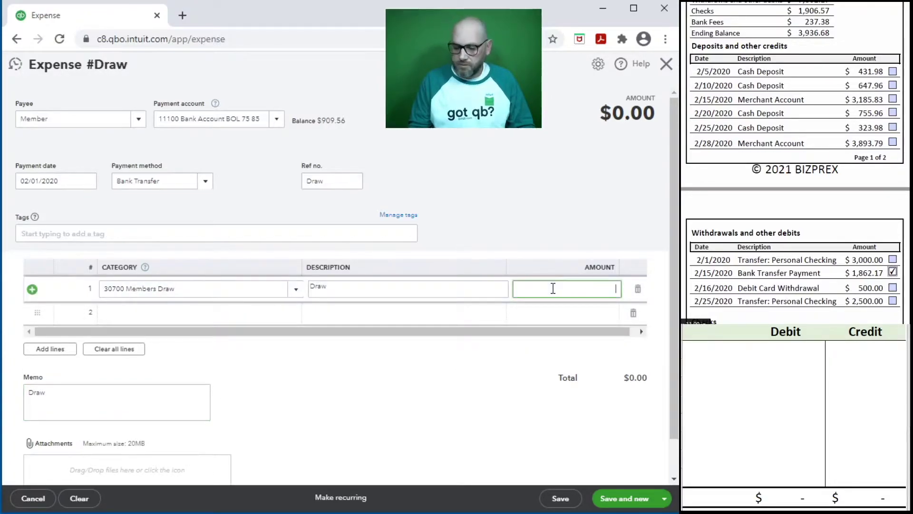
key(Tab)
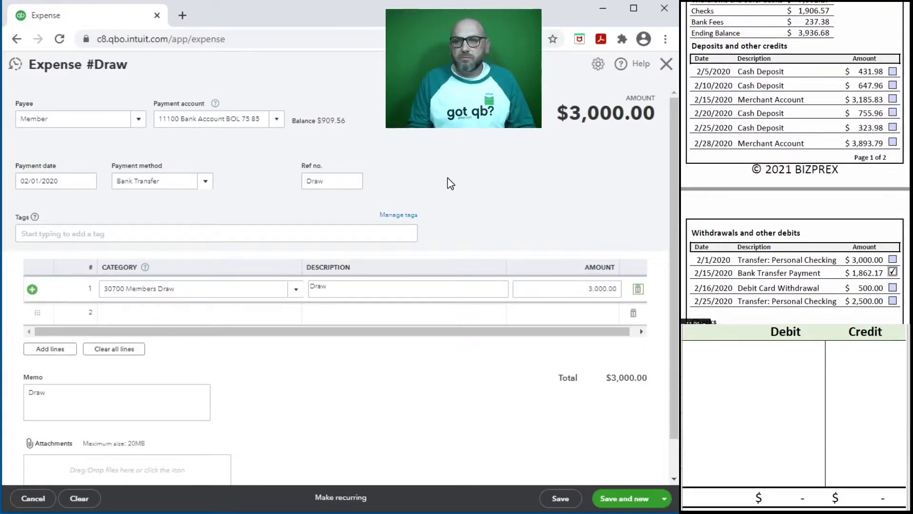
Step: Enter the draw in the debit/credit worksheet as a 3,000.00 credit to account 11100 and a 3,000.00 debit to account 30700
click(740, 366)
click(715, 350)
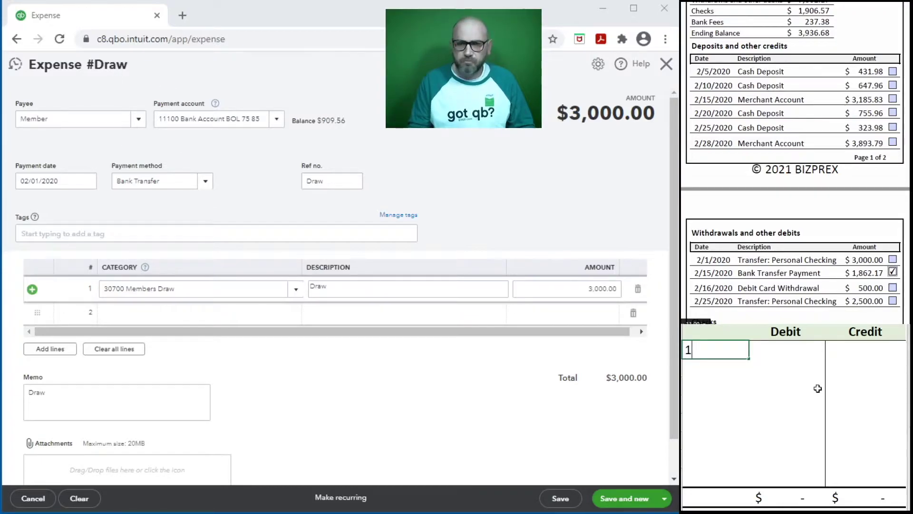
key(Tab)
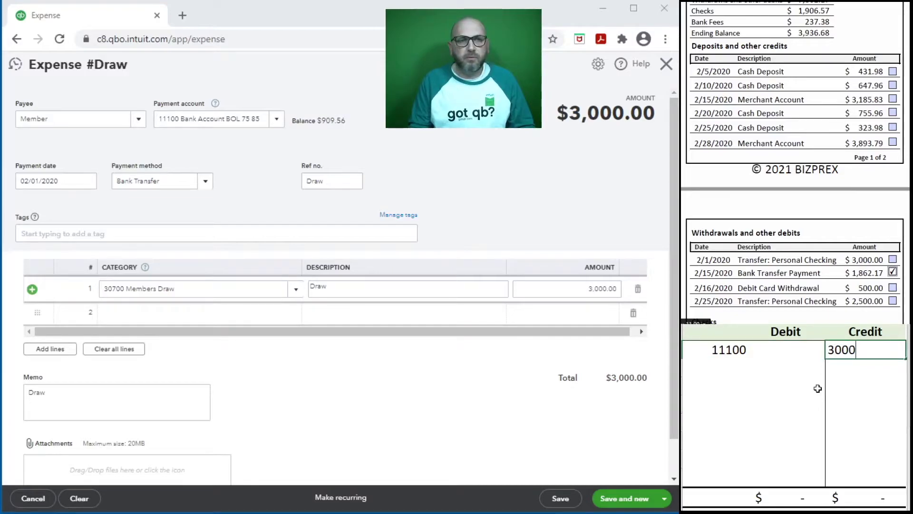
text(3000)
key(Return)
text(3070)
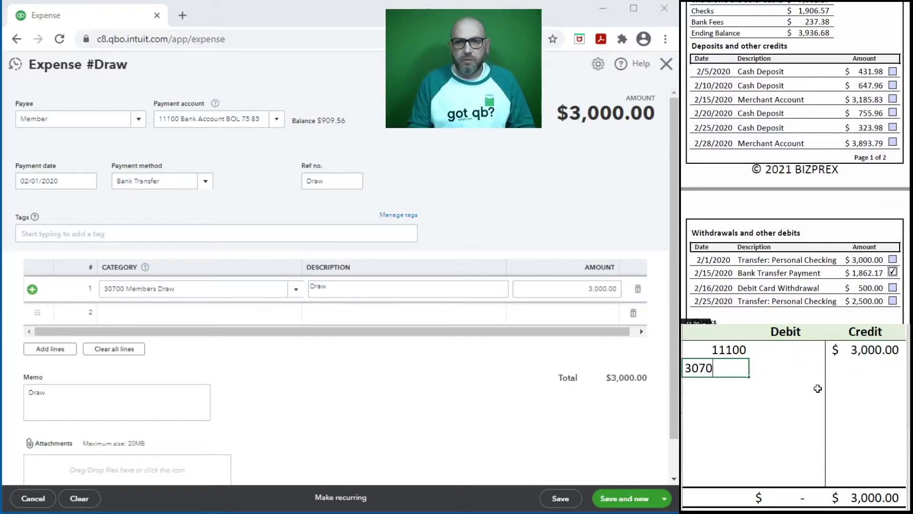
key(Tab)
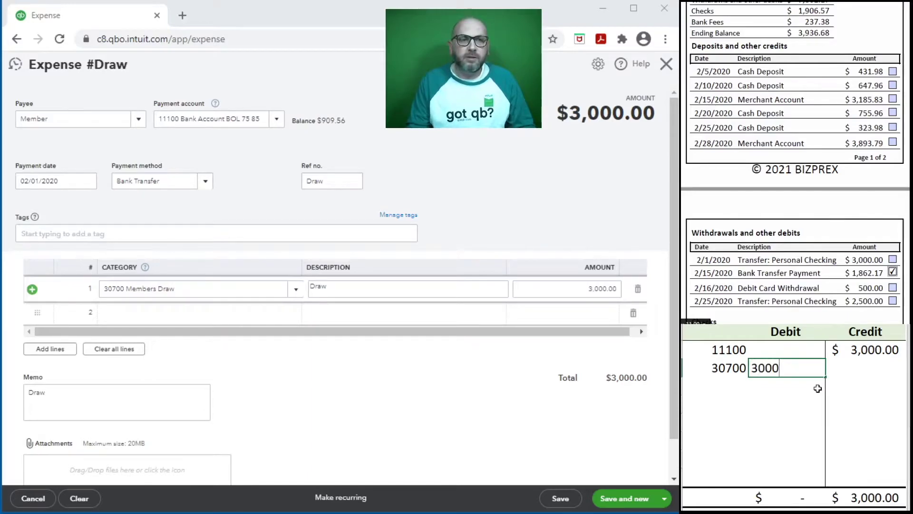
key(Return)
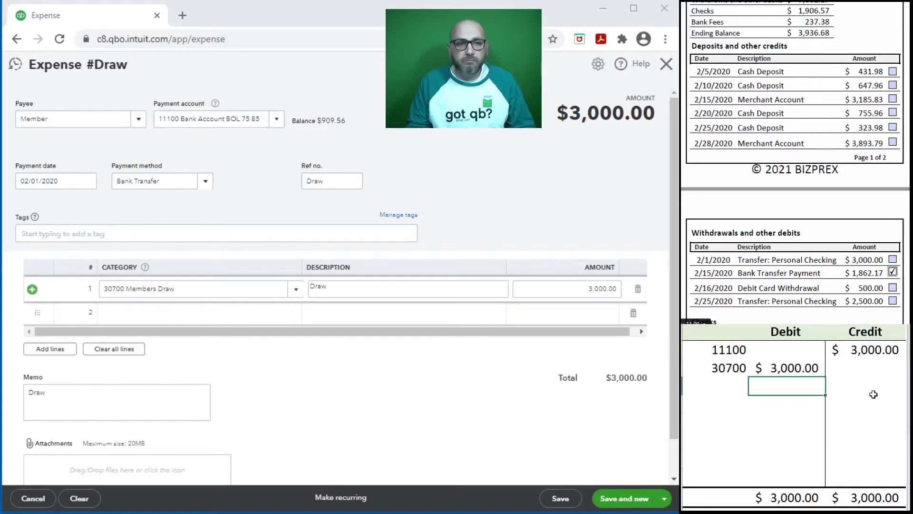
Step: Save the 3,000.00 draw expense, start a new one, and clear both entries from the debit/credit worksheet
click(626, 498)
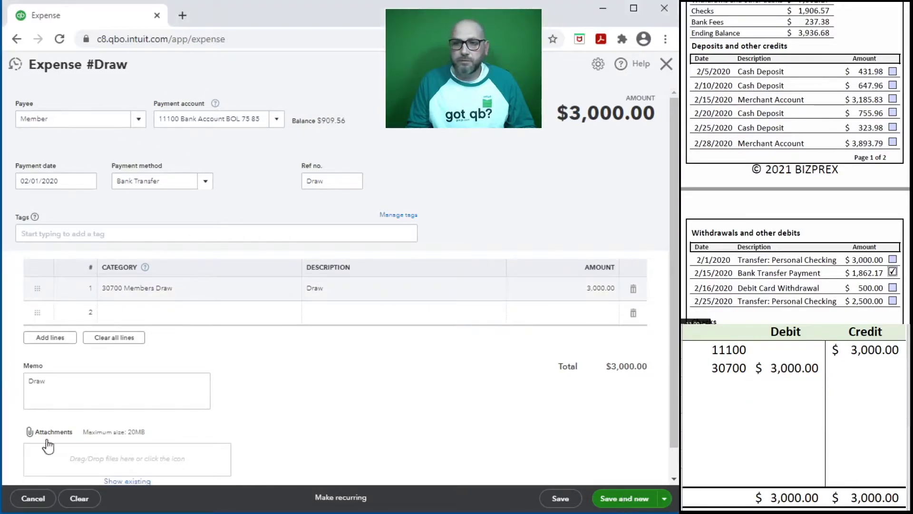
click(790, 368)
click(714, 354)
click(717, 368)
mouse_move(716, 368)
mouse_down()
mouse_move(897, 370)
mouse_move(721, 352)
mouse_up()
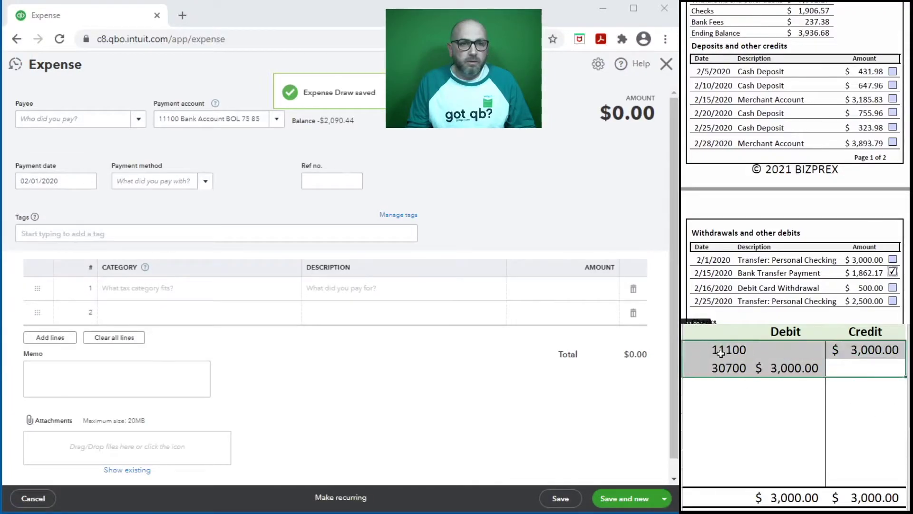
key(Delete)
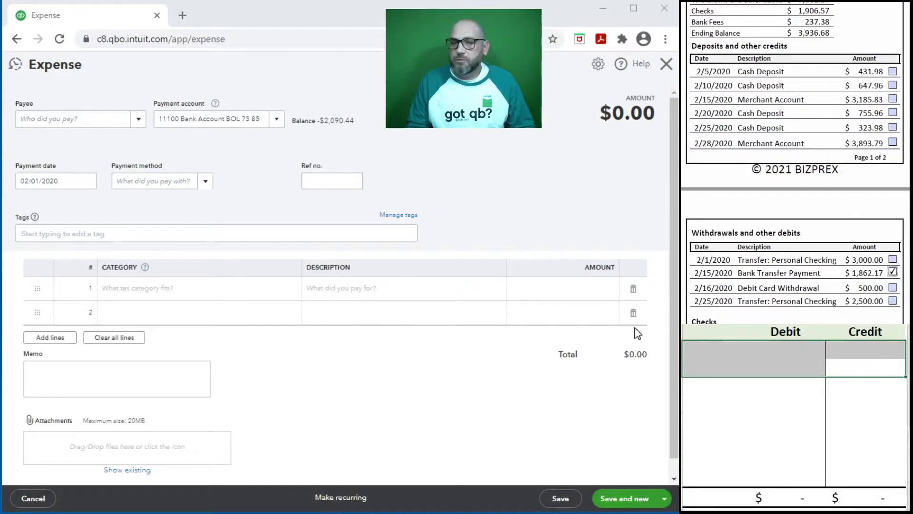
Step: Choose Member as the new expense's payee and set the payment date to 2/15/2020
click(48, 115)
text(Member)
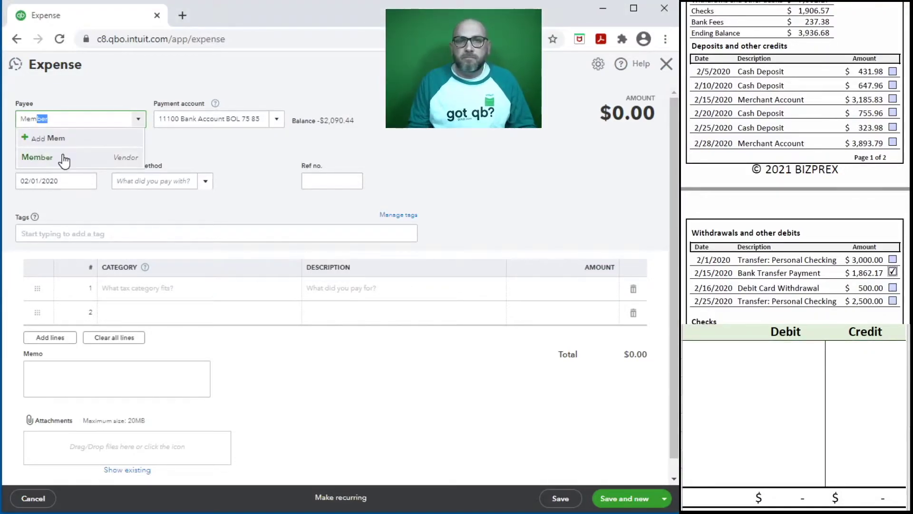
click(66, 157)
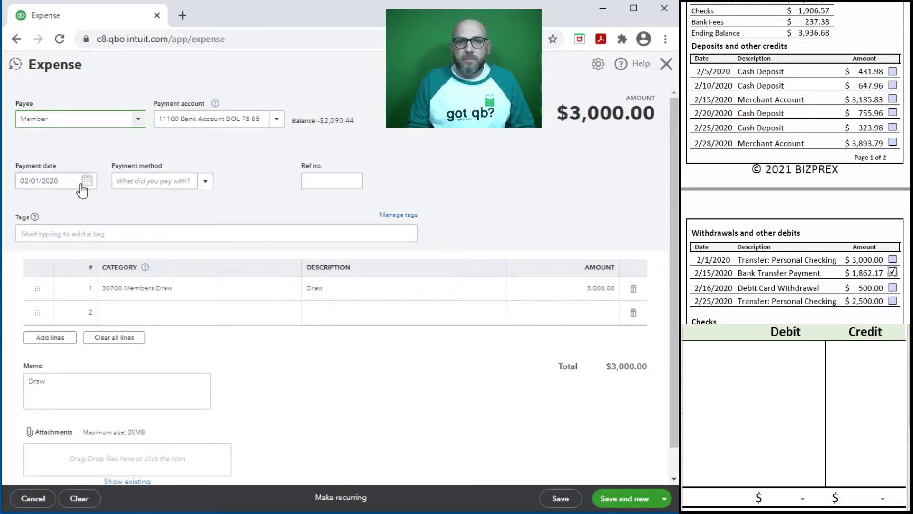
drag(71, 183, 16, 180)
text(2/15/2020)
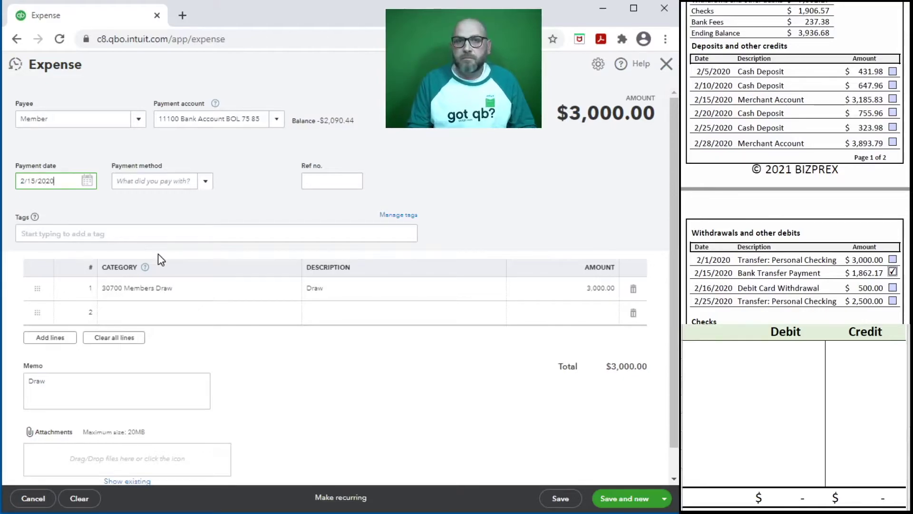
Step: Set the payment method to Bank Transfer, the reference number to Draw and the Members Draw line amount to 500.00
key(Tab)
text(Ban)
click(153, 218)
click(320, 180)
text(Draw)
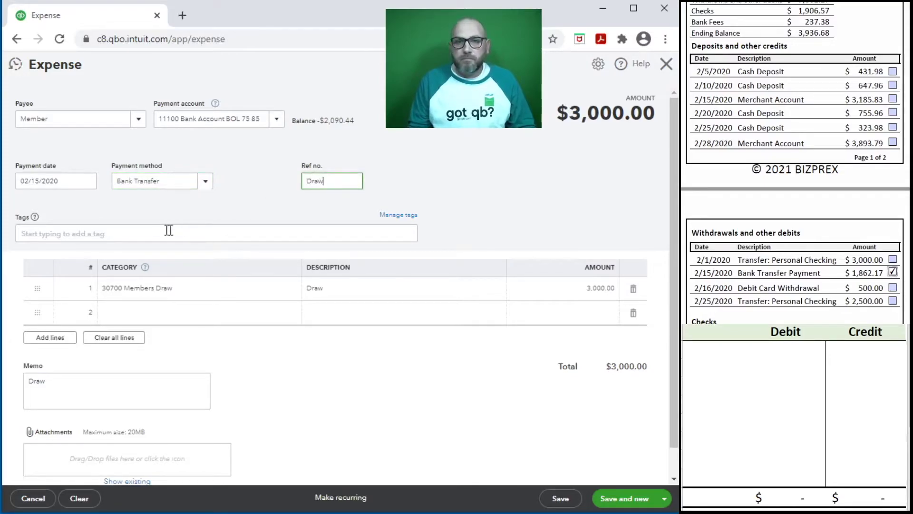
click(557, 288)
text(1)
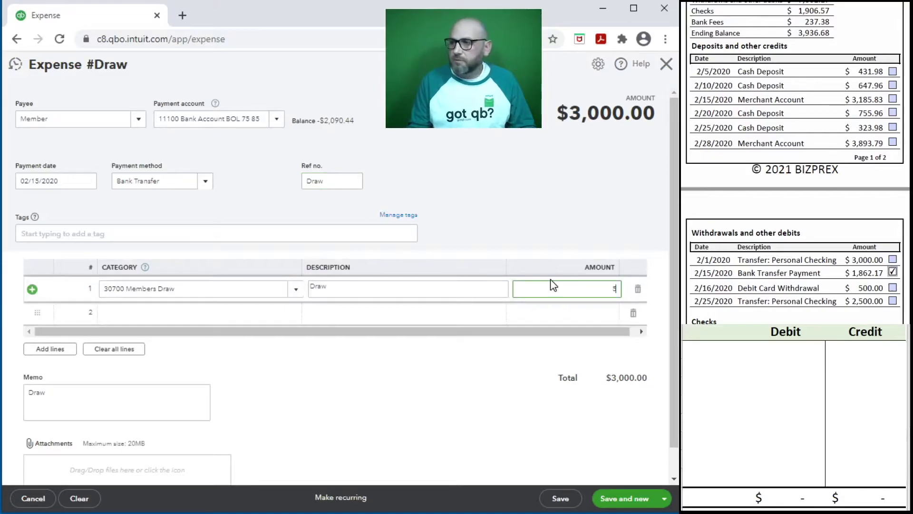
key(Tab)
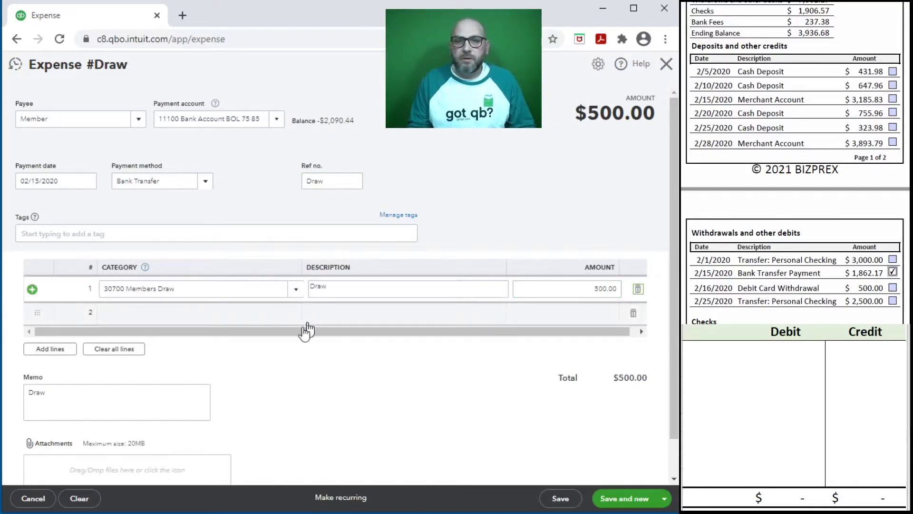
Step: Enter the draw in the debit/credit worksheet as a 500.00 credit to account 11100 and a 500.00 debit to account 30700
click(743, 360)
click(719, 351)
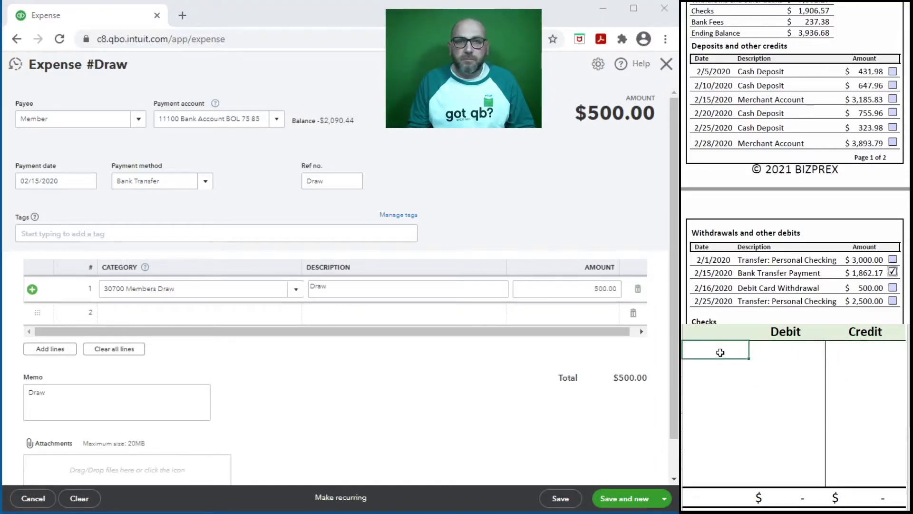
text(11100)
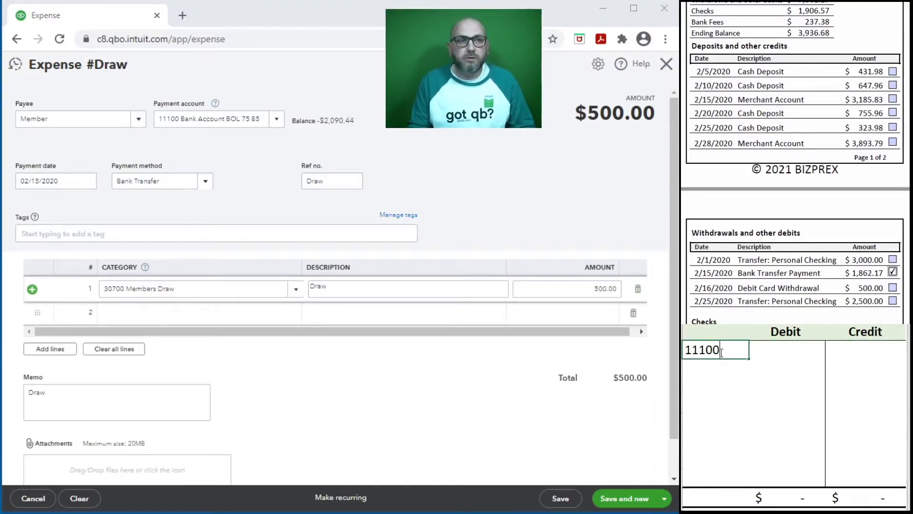
key(Tab)
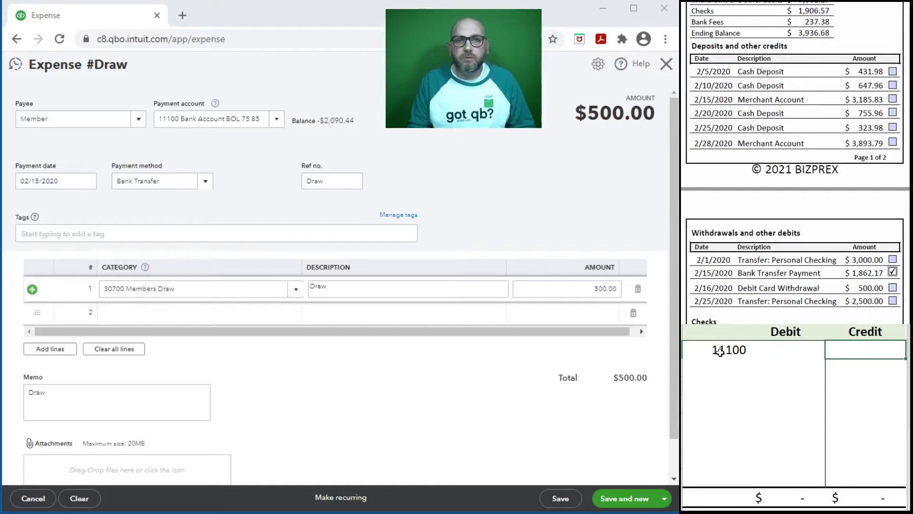
text(500)
key(Return)
key(Left)
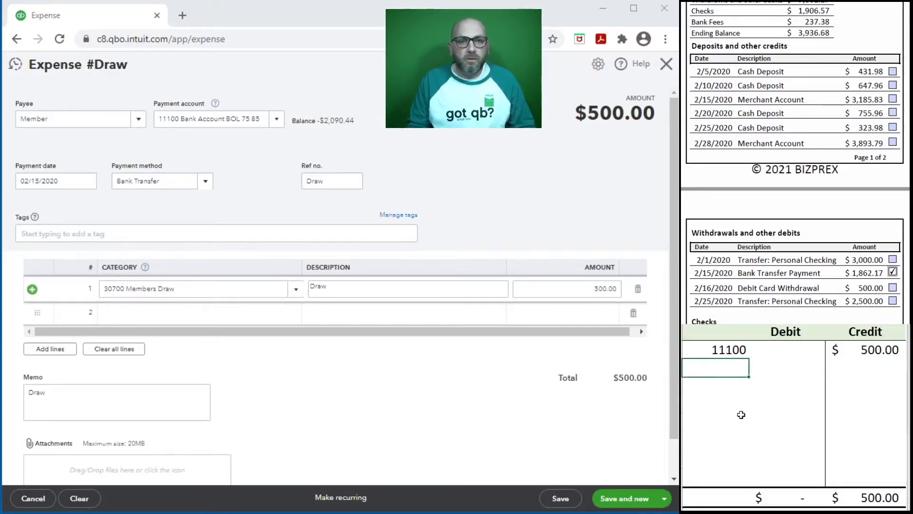
text(30700)
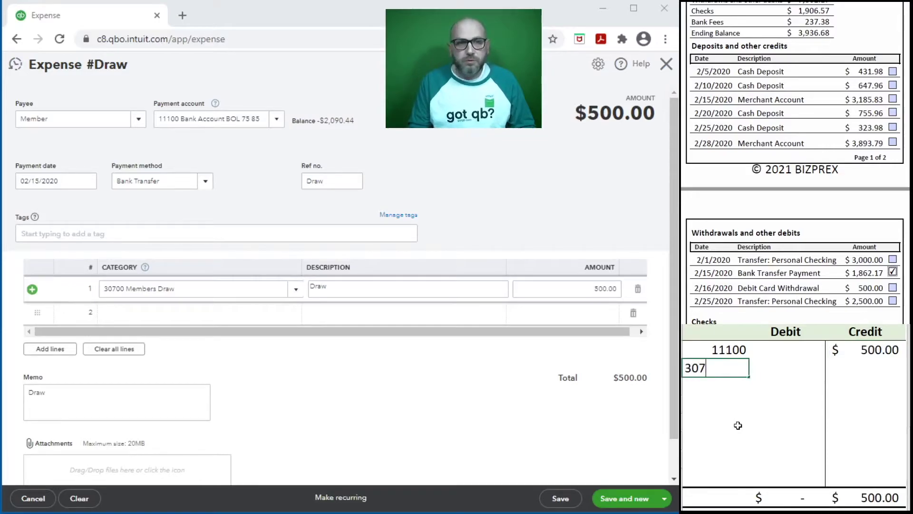
key(Tab)
text(500)
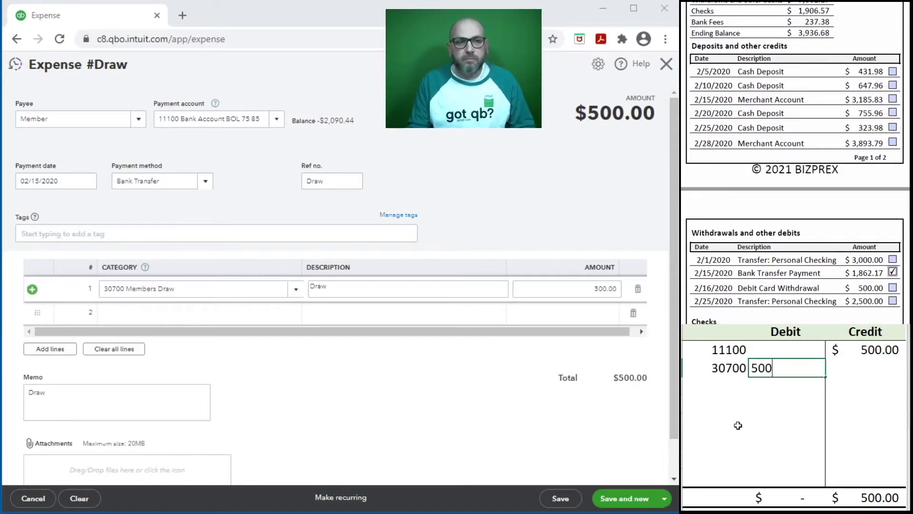
key(Return)
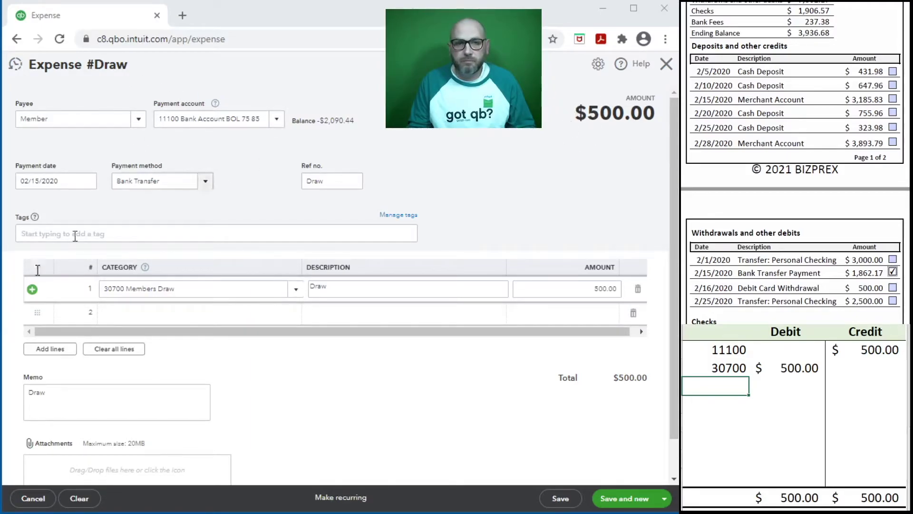
Step: Save the 500.00 draw expense, start a new one, and clear both entries from the debit/credit worksheet
click(636, 498)
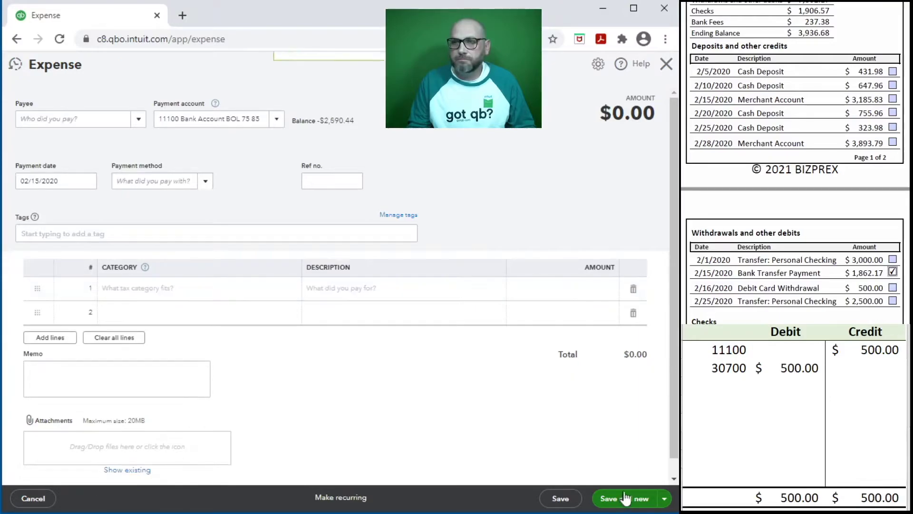
drag(831, 375, 726, 350)
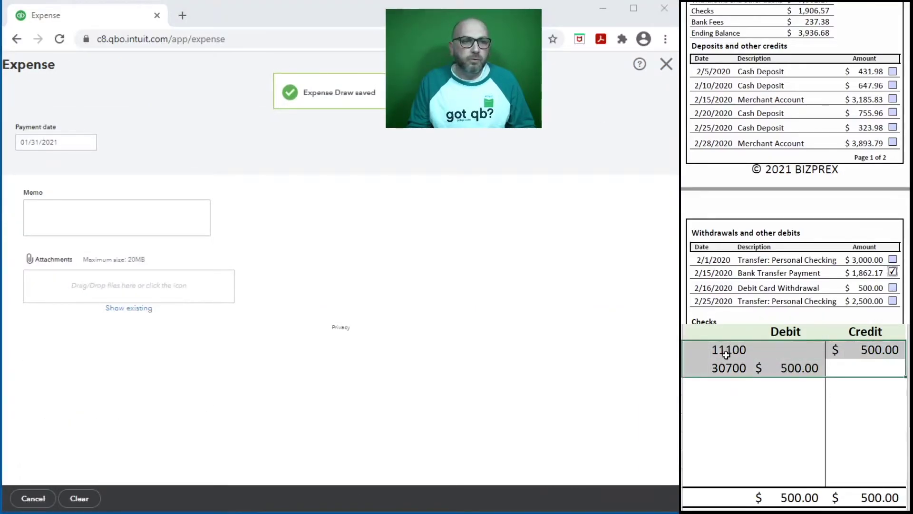
key(Delete)
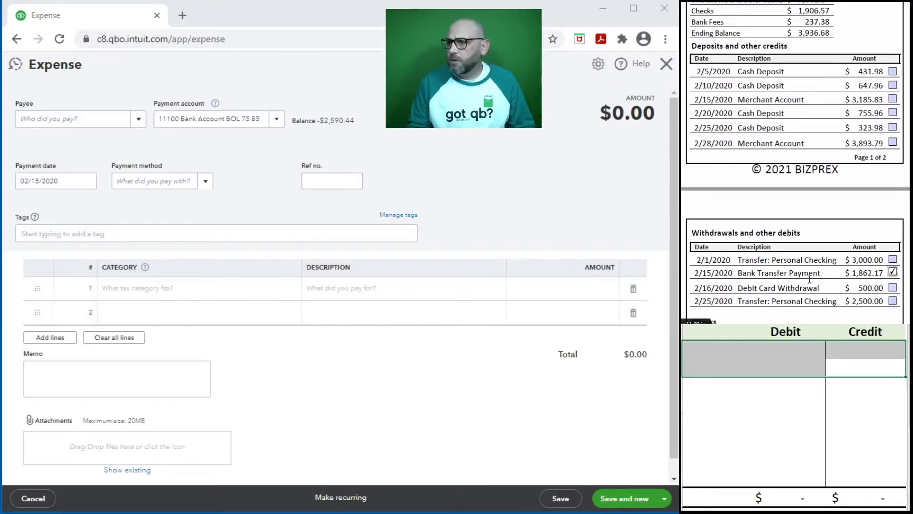
Step: Choose Member as the new expense's payee, with payment method Bank Transfer and reference number Draw
click(40, 116)
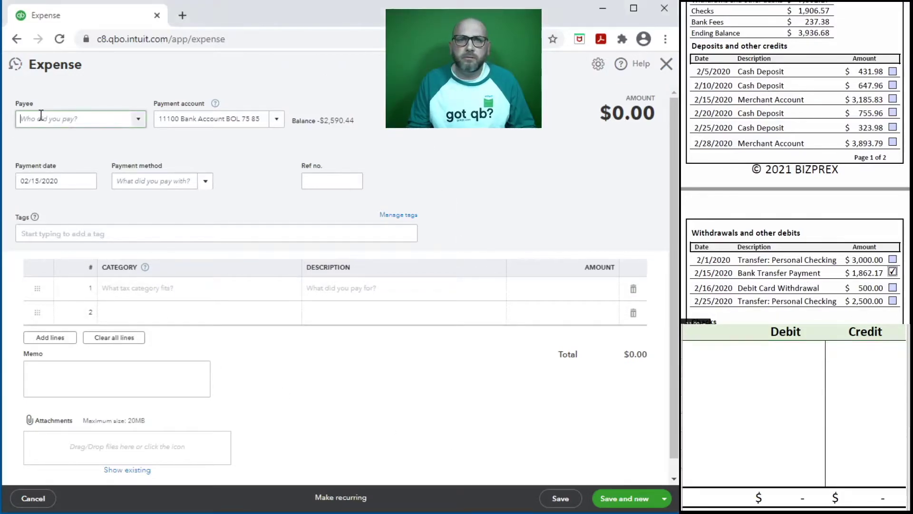
text(Member)
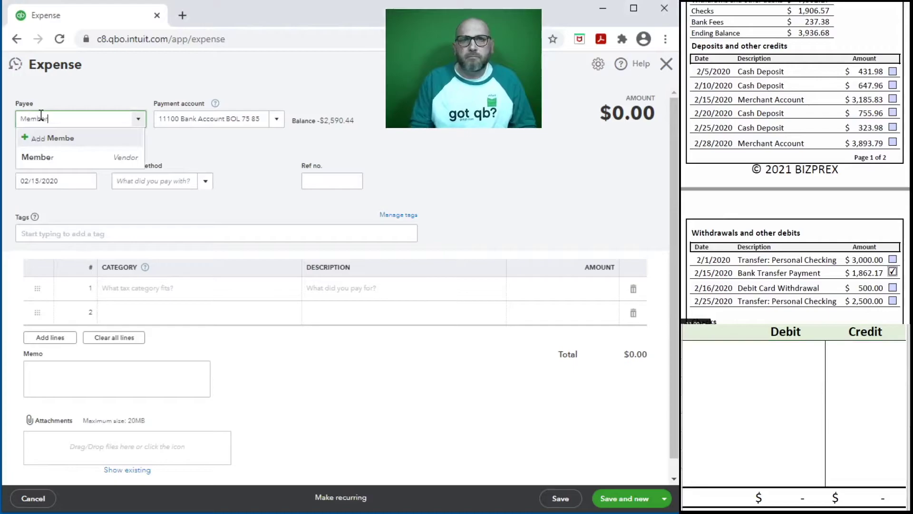
click(50, 157)
click(129, 181)
text(Bank Transfer)
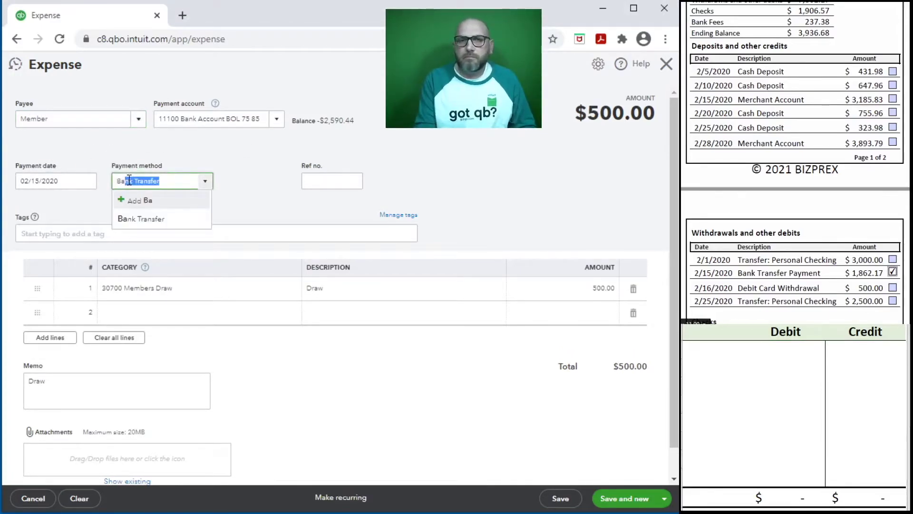
click(140, 219)
click(319, 181)
text(Draw)
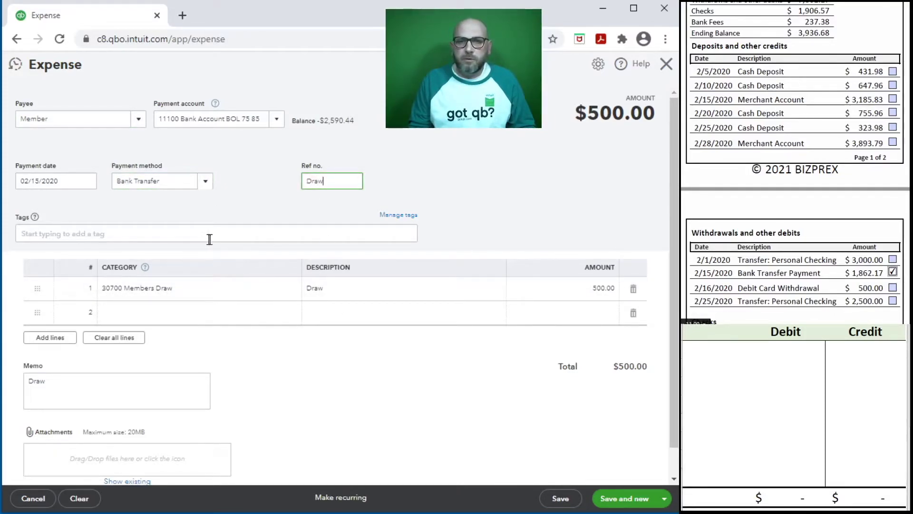
Step: Set the amount of the Members Draw line to 2,500.00
click(580, 288)
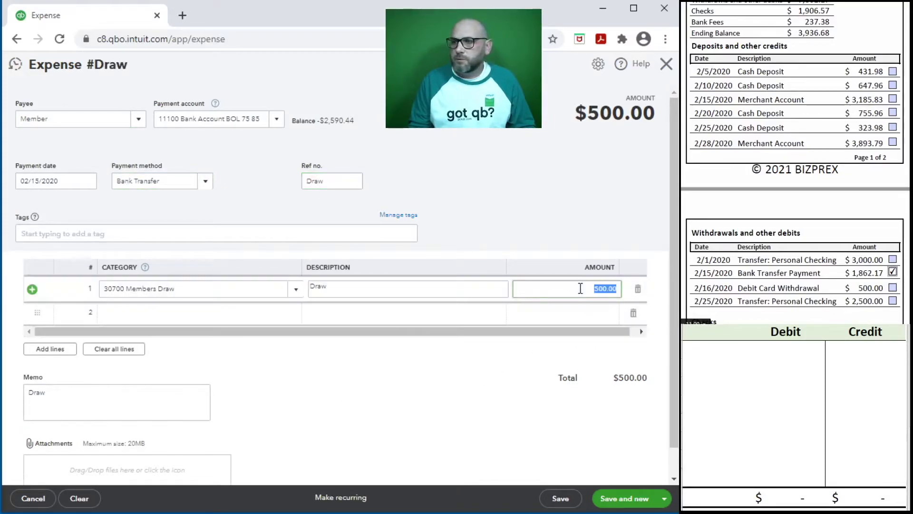
text(2,5)
text(00)
key(Tab)
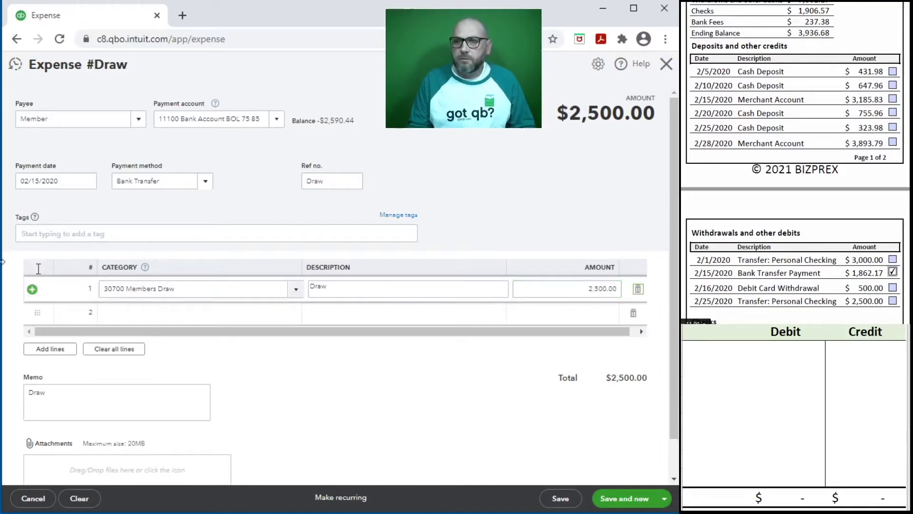
Step: Enter the draw in the debit/credit worksheet as a 2,500.00 debit to account 30700 and a 2,500.00 credit to account 11100
click(707, 349)
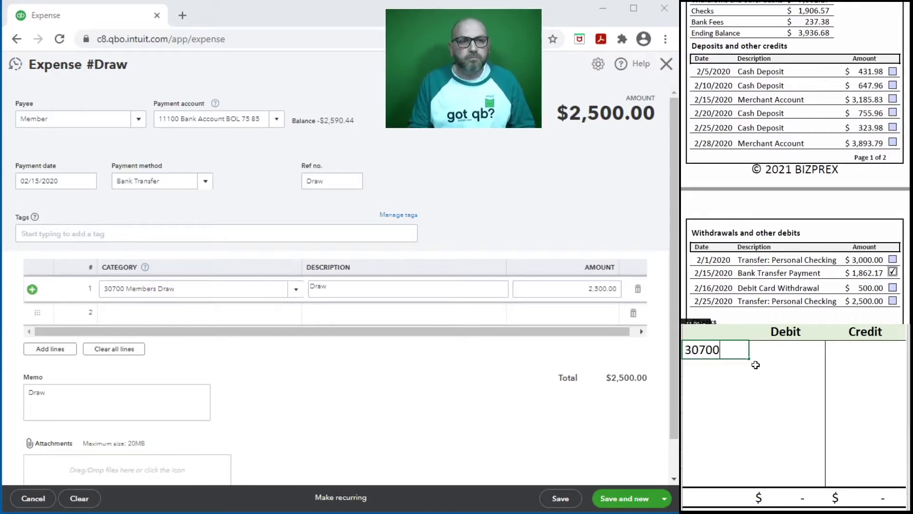
key(Tab)
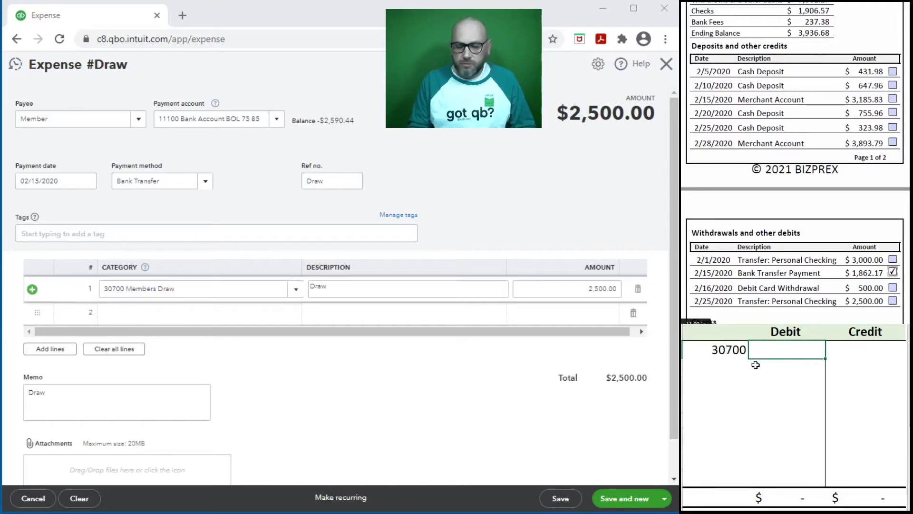
key(Return)
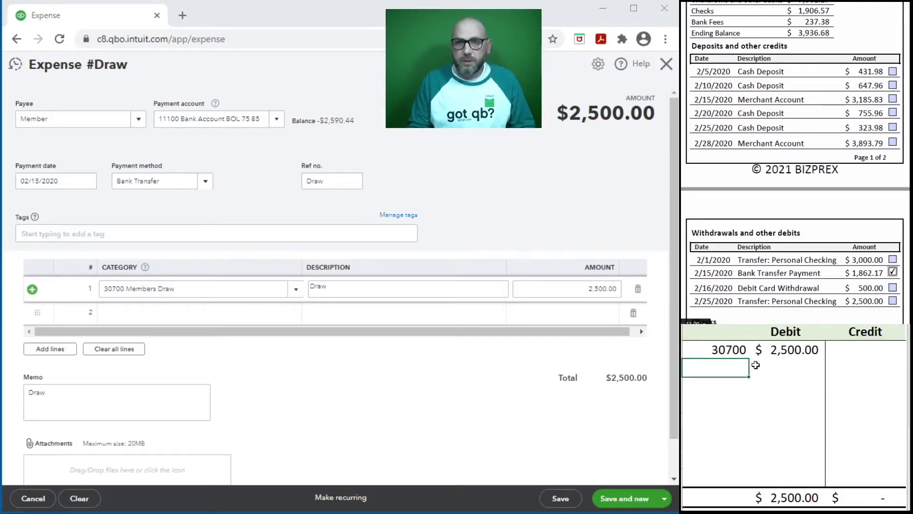
text(0)
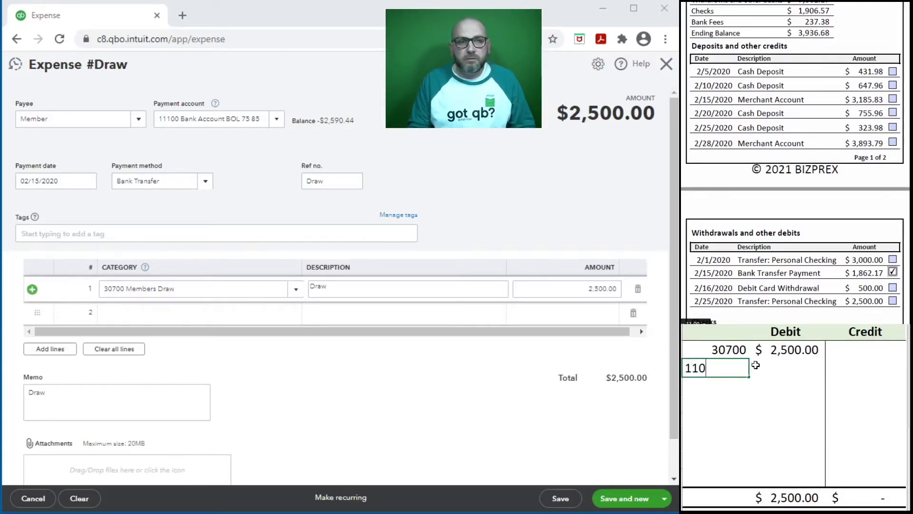
text(100)
key(Tab)
key(Tab)
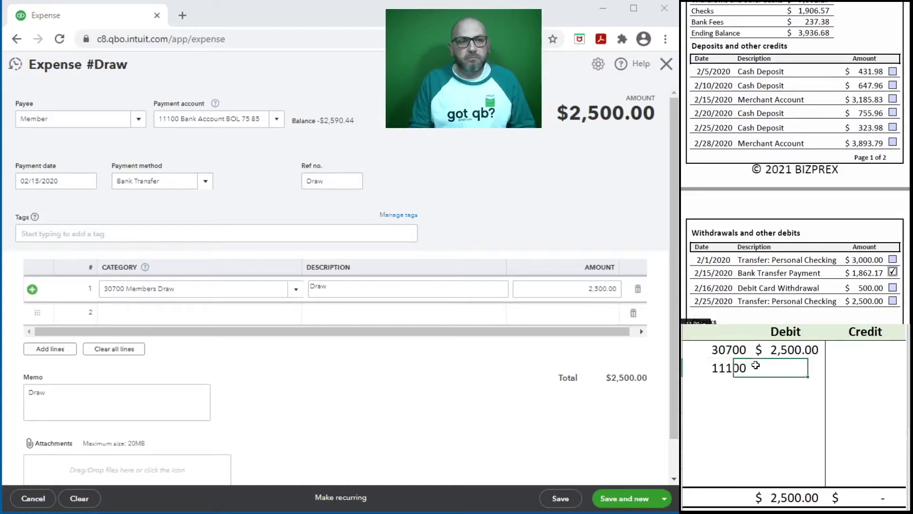
text(2,500)
key(Return)
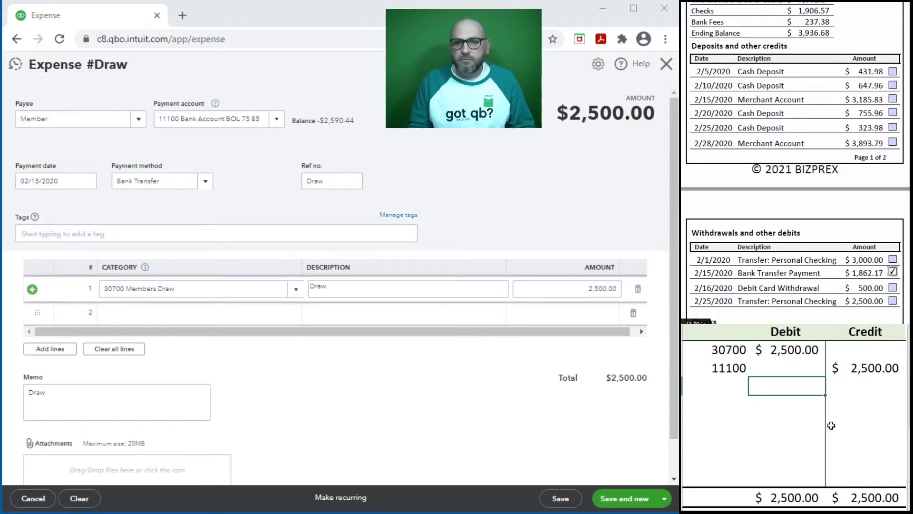
Step: Save the 2,500.00 draw expense, clear both worksheet entries, and return to the bank reconciliation
click(616, 498)
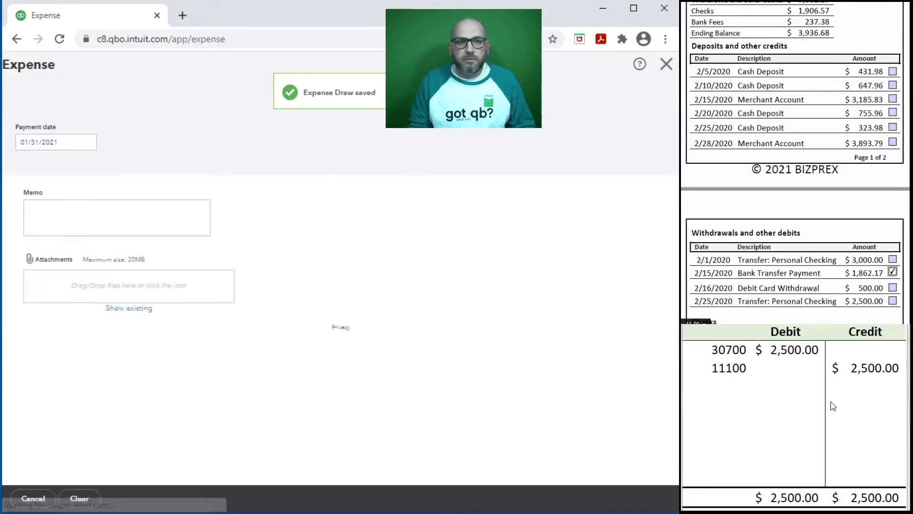
drag(864, 369, 718, 356)
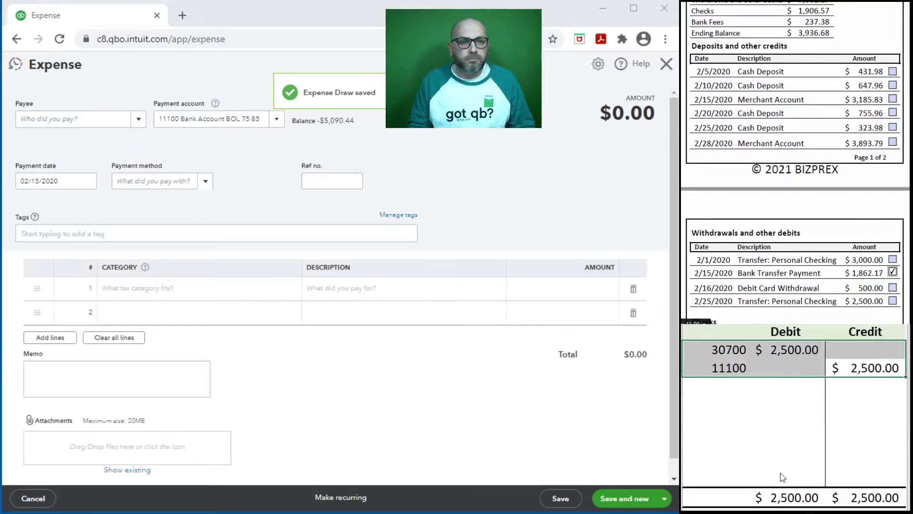
key(Delete)
click(666, 65)
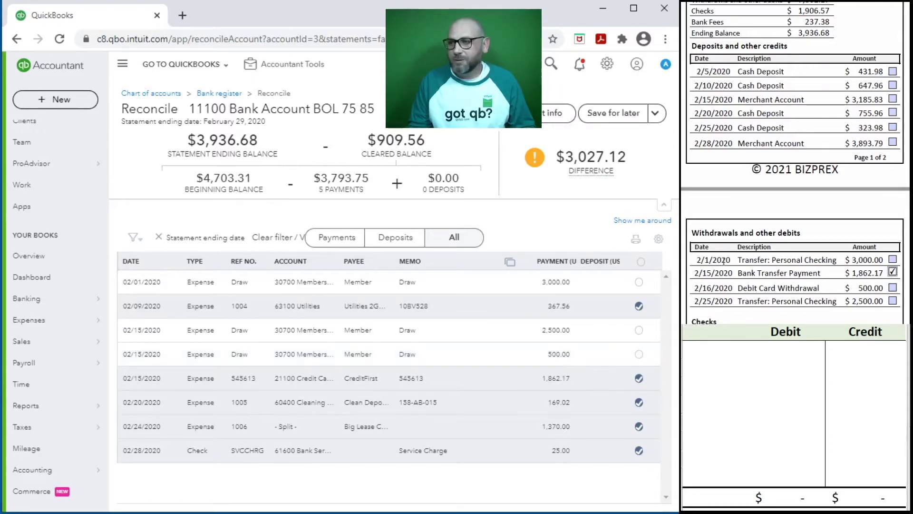
Step: Mark the 500.00, 2,500.00 and 3,000.00 member draws as cleared on both the bank statement and the reconciliation list
click(893, 287)
click(639, 354)
click(892, 300)
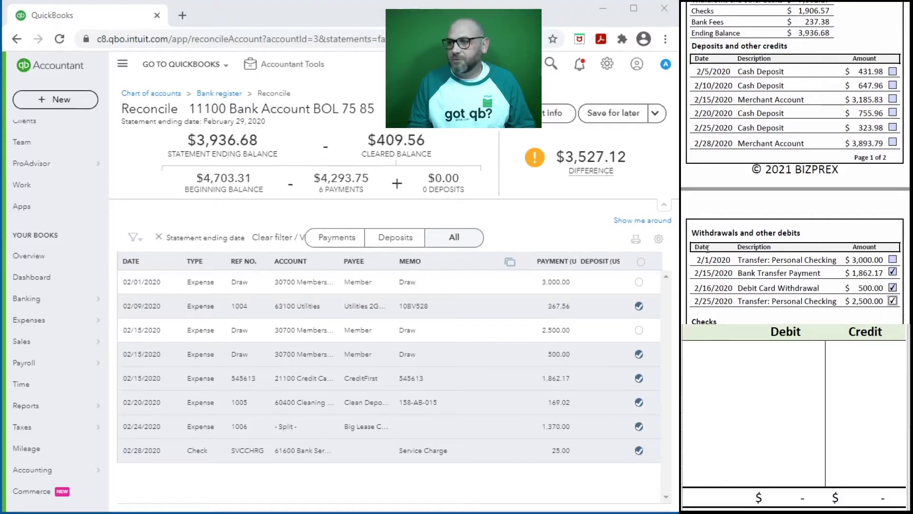
click(639, 330)
click(893, 260)
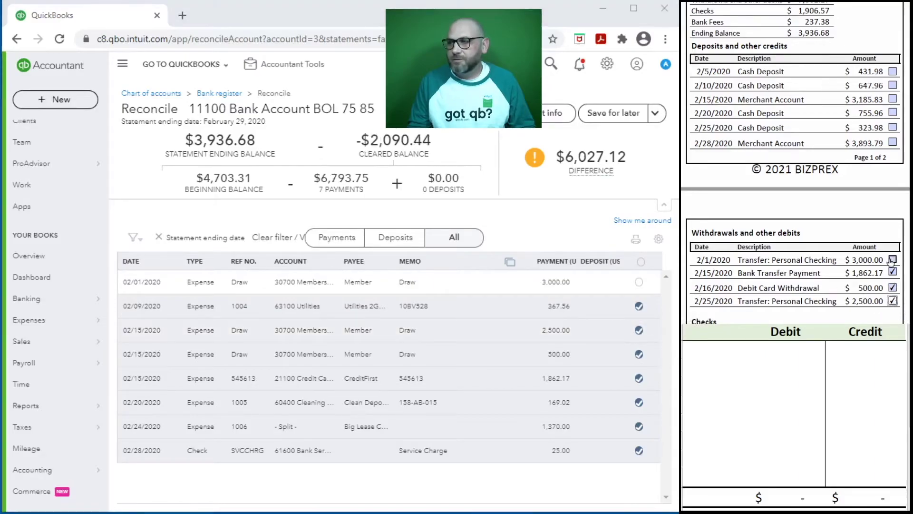
click(639, 281)
Step: Create a new bank deposit into 11100 Bank Account dated 02/29/2020
scroll(776, 197, up, 5)
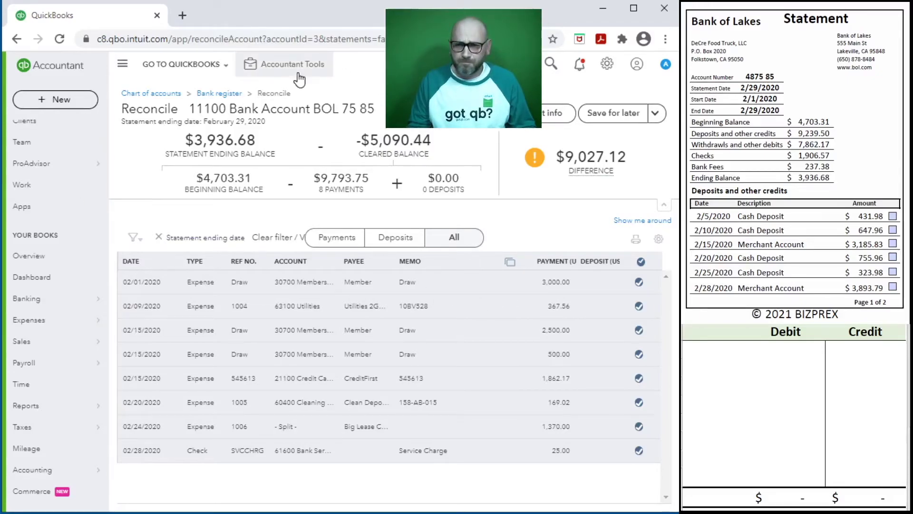
click(56, 101)
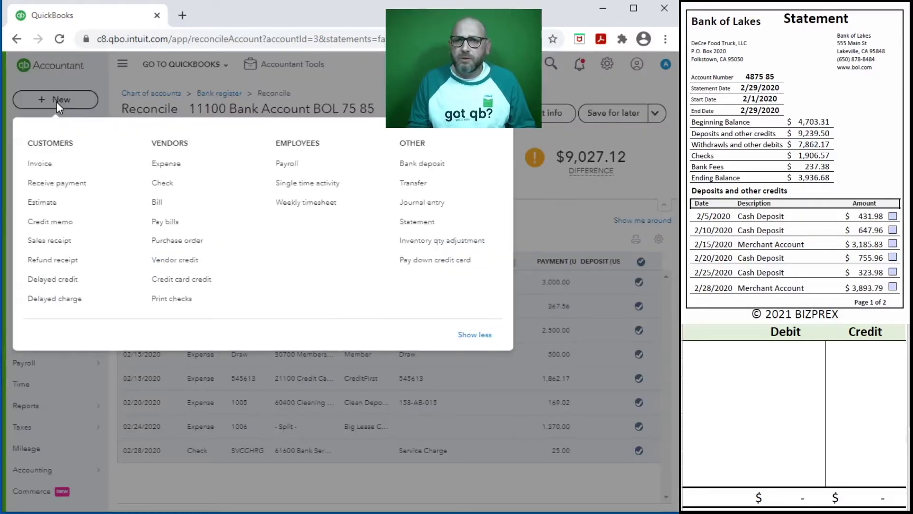
click(420, 163)
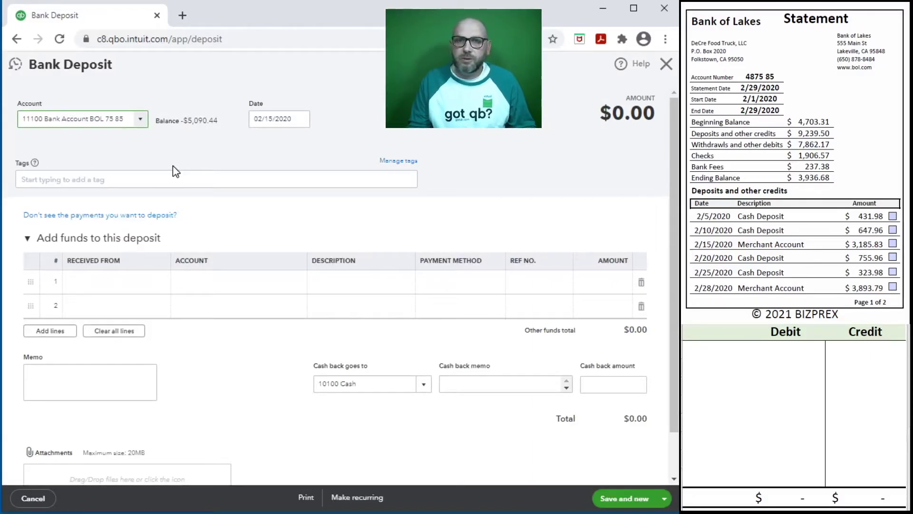
key(Tab)
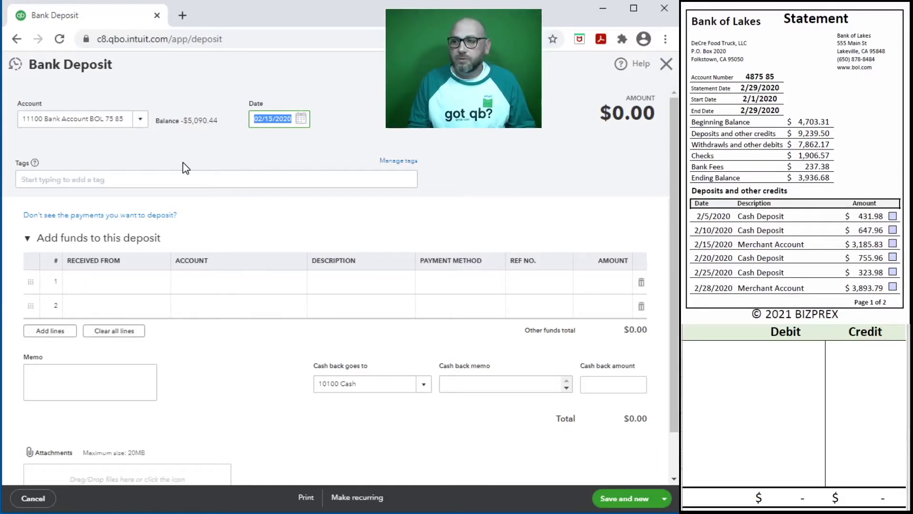
text(2/29/)
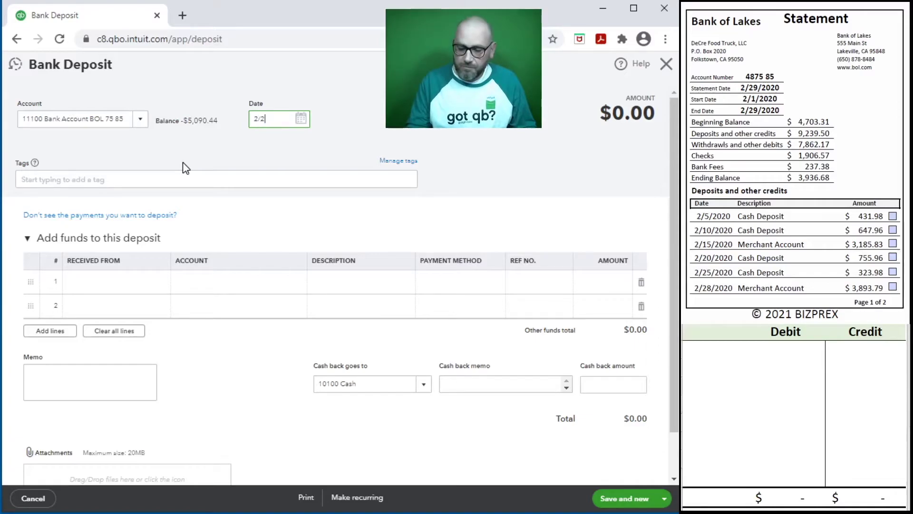
Step: Set the first deposit line as received from Customers and assign it to account 41100 Sales
click(116, 284)
text(cust)
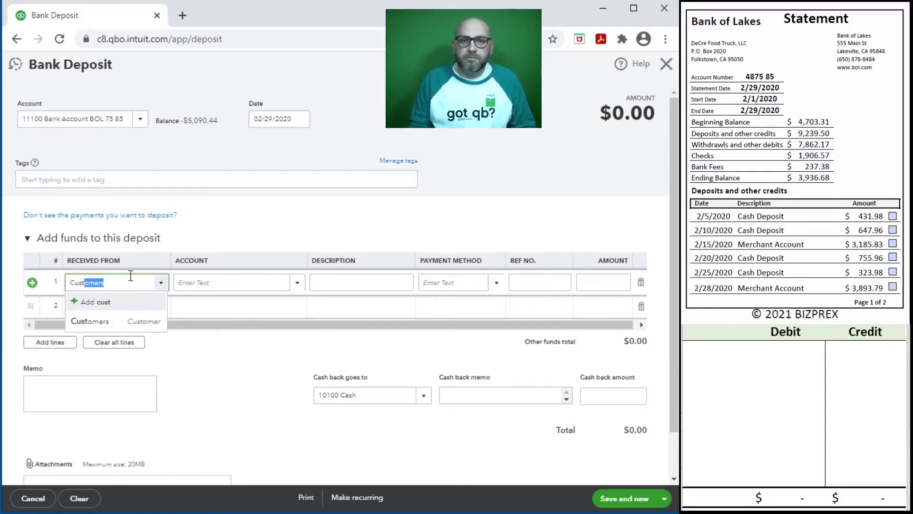
click(109, 321)
click(212, 283)
text(s)
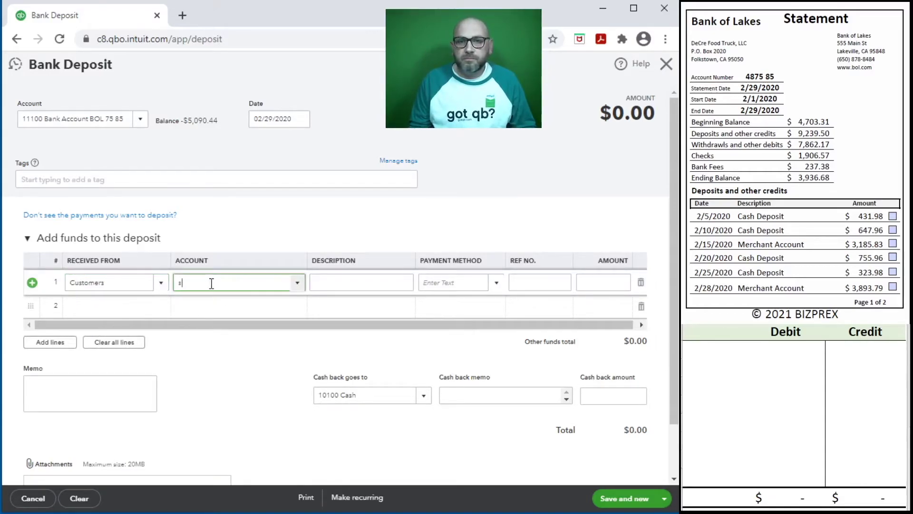
text(a)
click(212, 341)
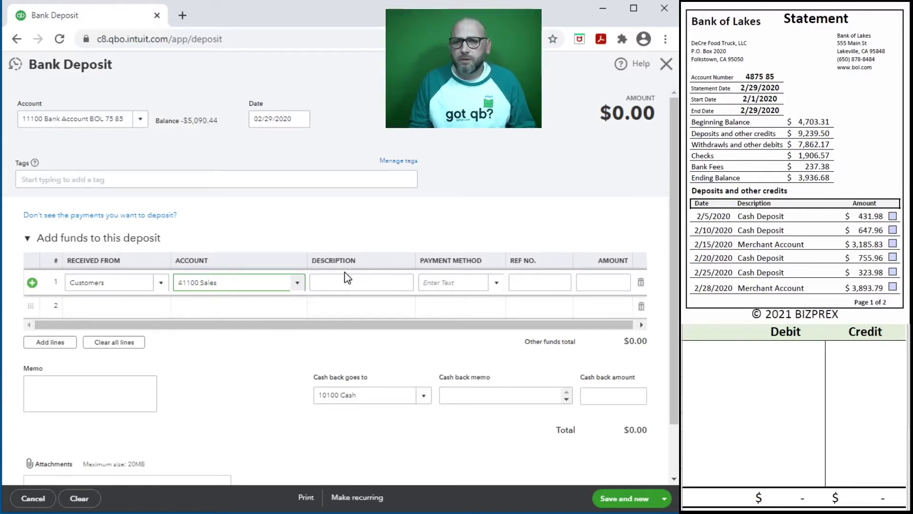
Step: Describe the deposit line as Feb Sales Lump Sum and add Cash and Merch as its new payment method
click(369, 286)
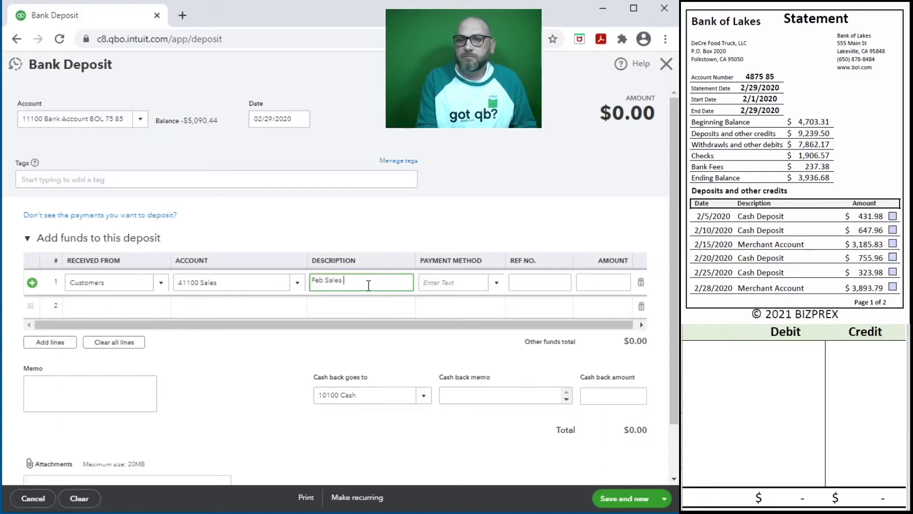
key(Tab)
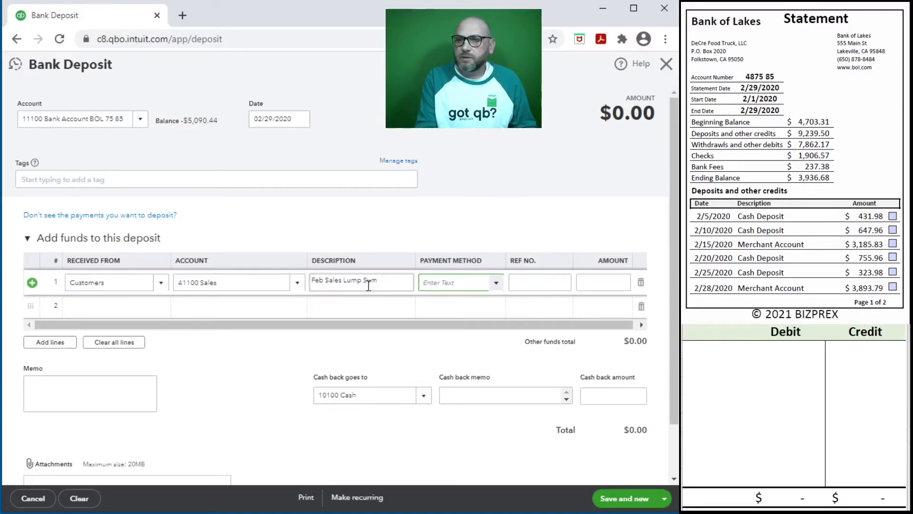
text(Mixe)
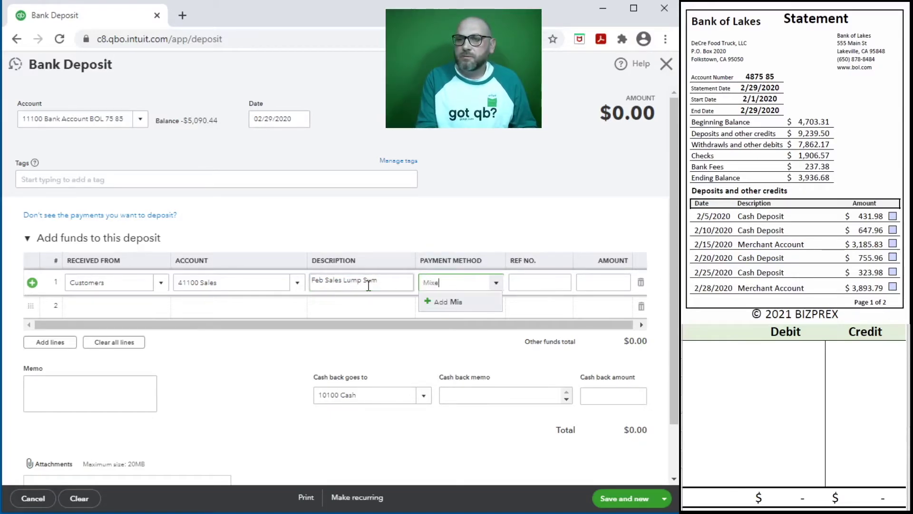
key(BackSpace)
key(BackSpace)
key(BackSpace)
text(Cash )
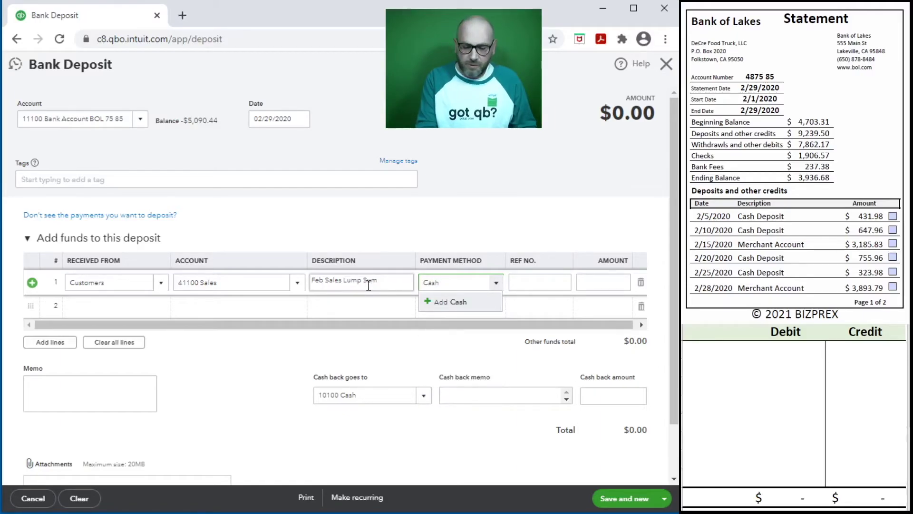
text(and Merch)
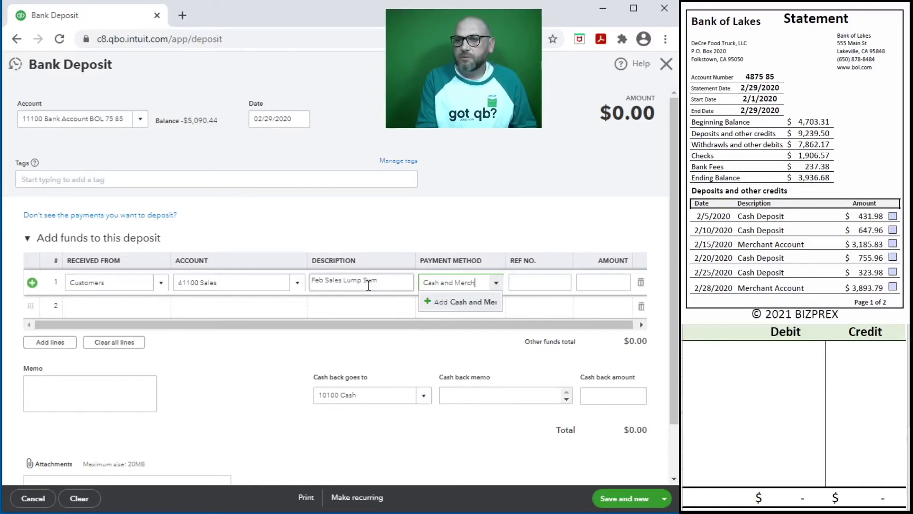
key(Return)
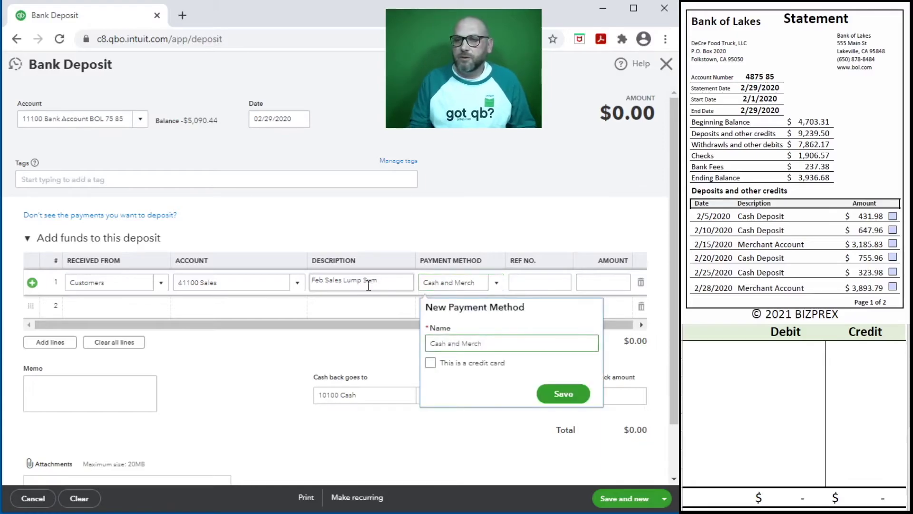
click(565, 393)
Step: Set the deposit line's reference number to Lump Sum and its amount to 9,239.50
click(547, 285)
text(Lump Sum)
key(Tab)
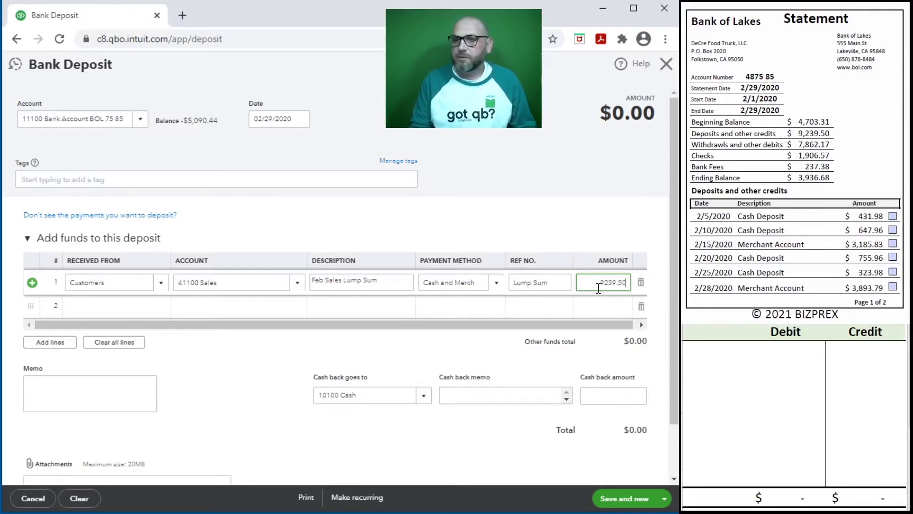
click(208, 438)
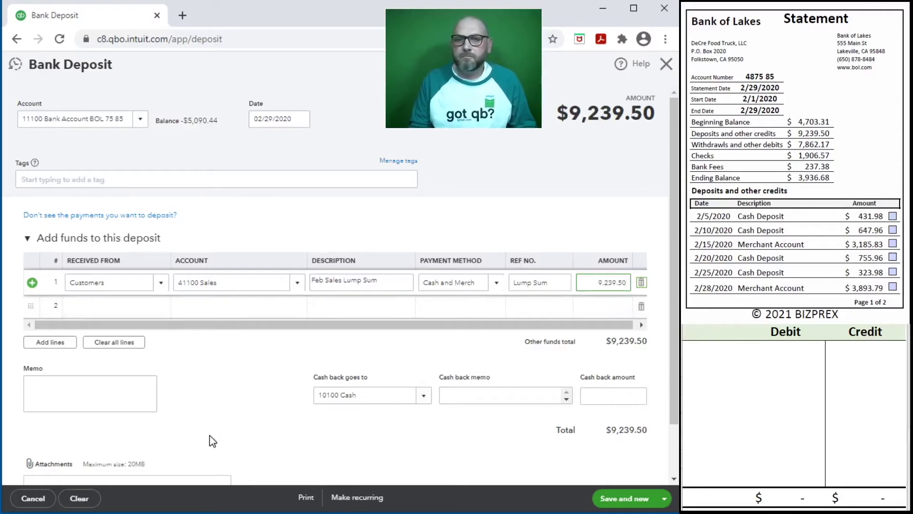
Step: Copy the line description Feb Sales Lump Sum into the deposit's memo
triple_click(387, 283)
key(ctrl+c)
click(99, 386)
key(ctrl+v)
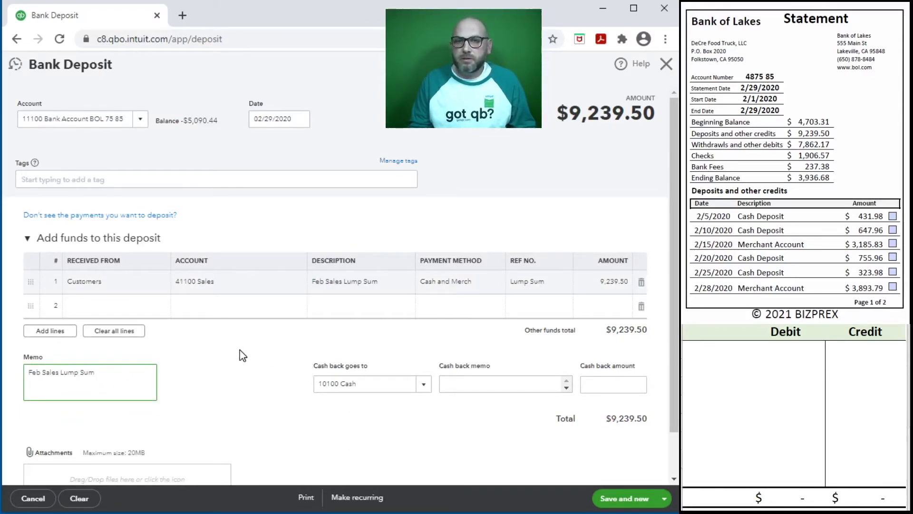
Step: Enter a debit of 9,239.50 for account 11100 on the first line of the T-account worksheet
click(728, 356)
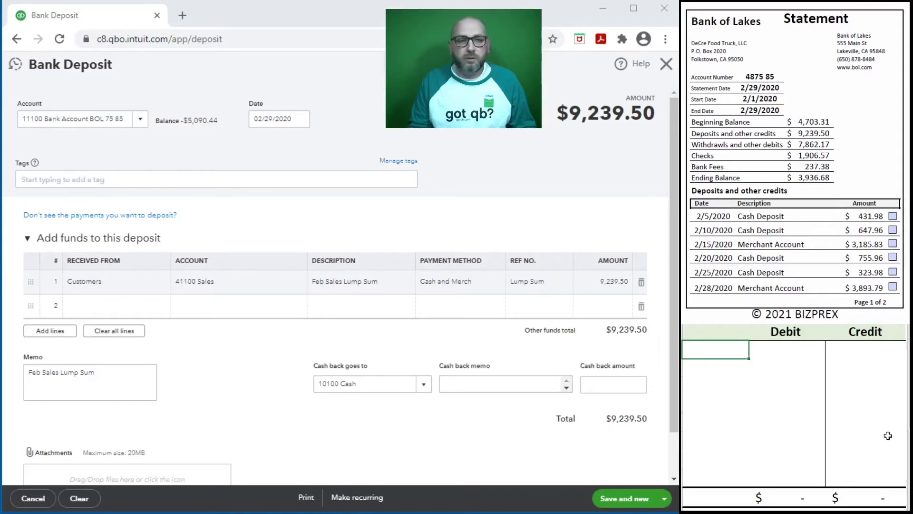
text(111000)
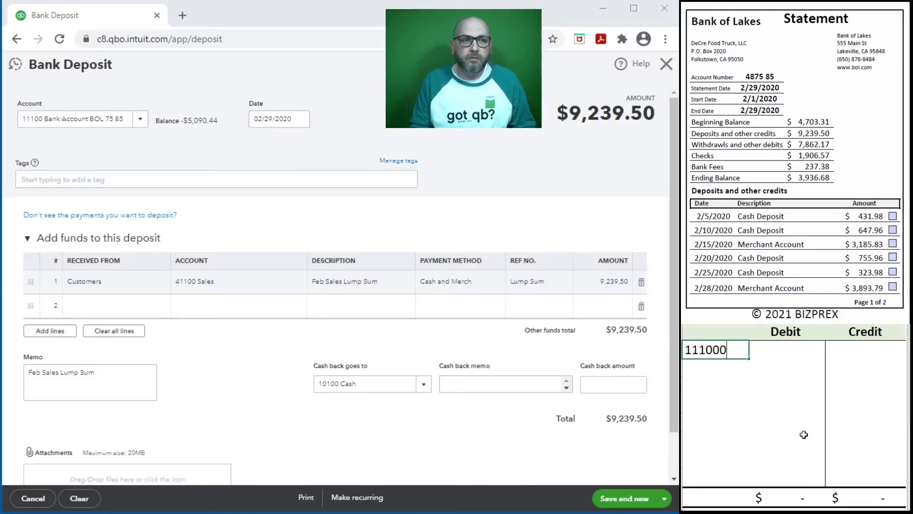
key(Tab)
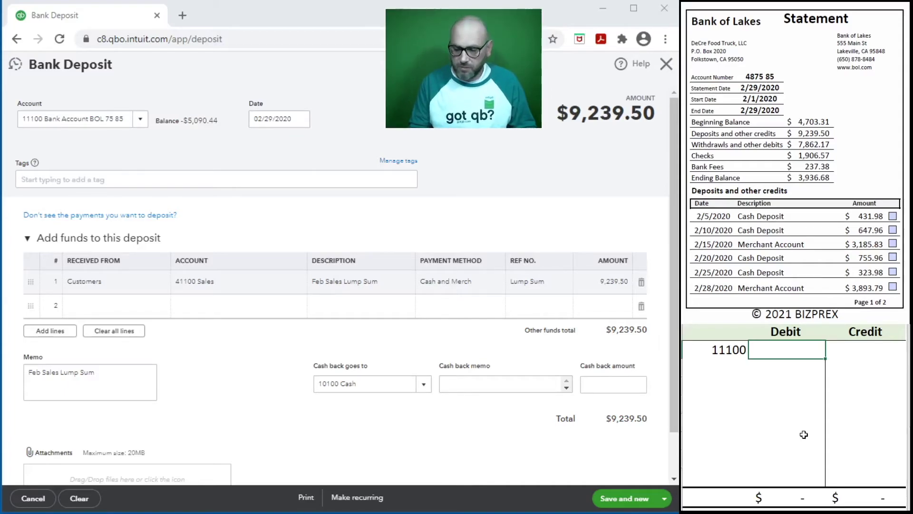
text(9,239.50)
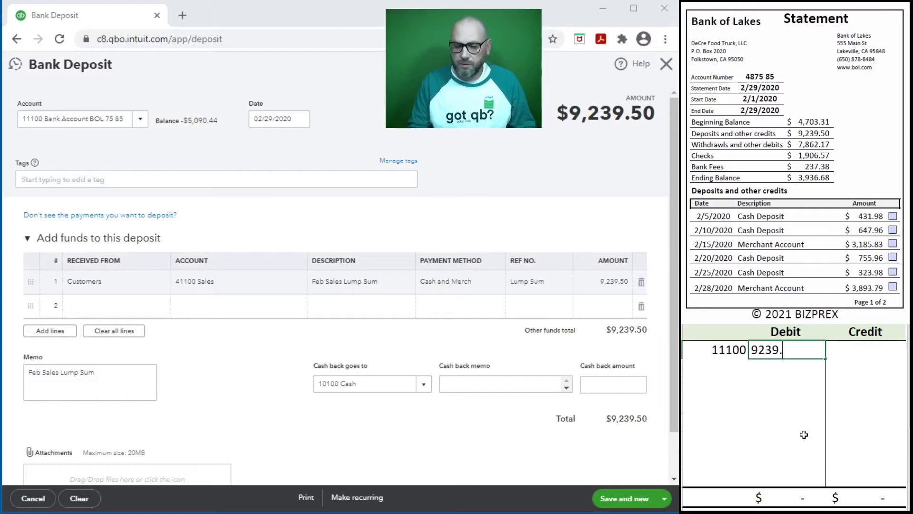
key(Return)
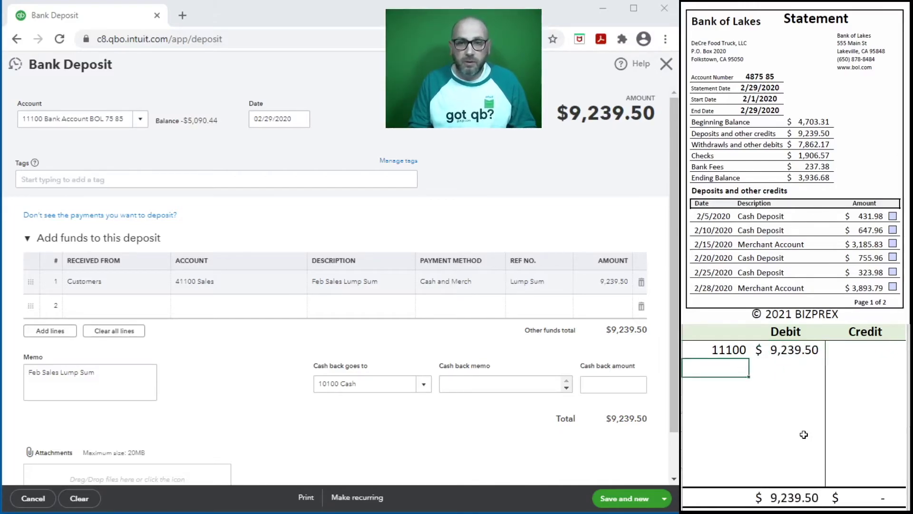
Step: Enter the matching credit of 9,239.50 for account 41100 on the worksheet's second line
text(411)
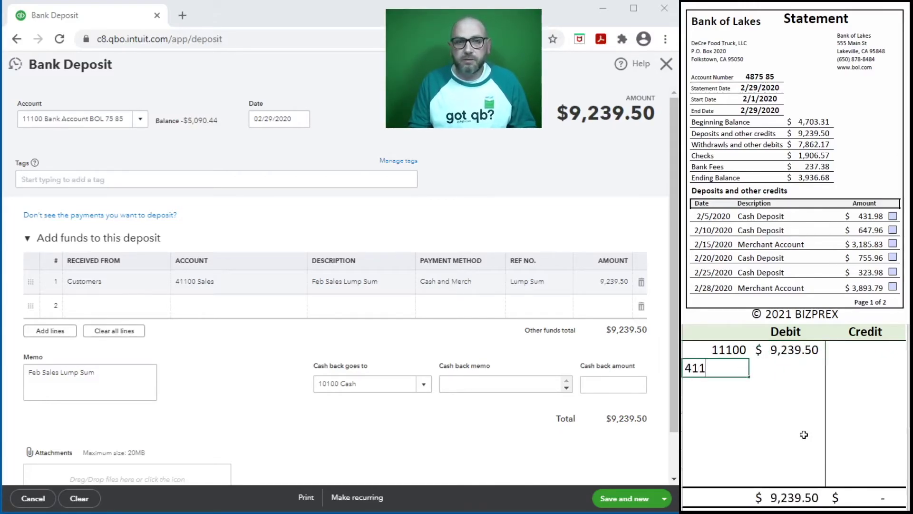
key(Tab)
key(Tab)
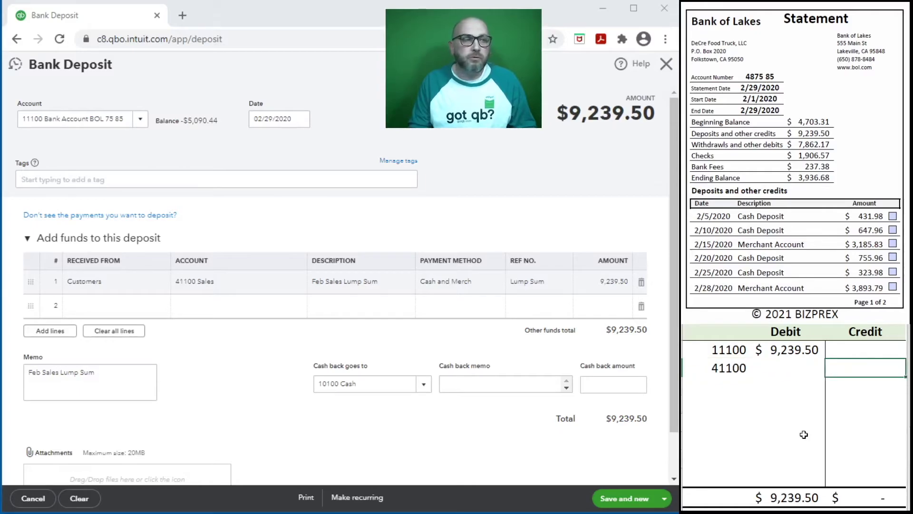
text(9,239.50)
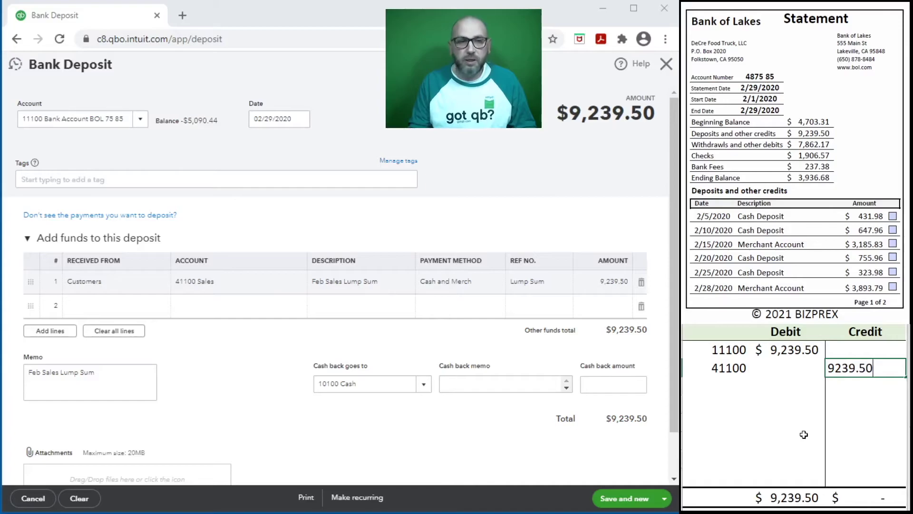
key(Return)
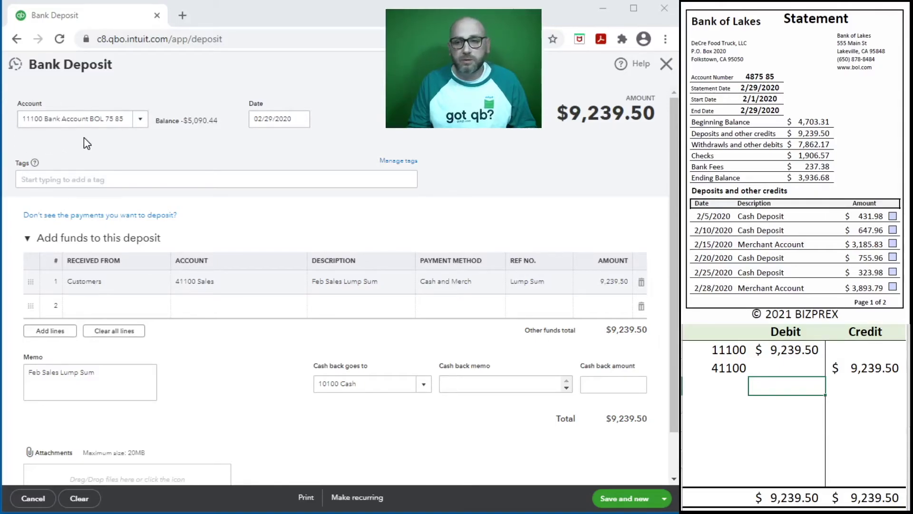
Step: Save the bank deposit, clear the worksheet's debit and credit entries, and return to the reconciliation
click(610, 500)
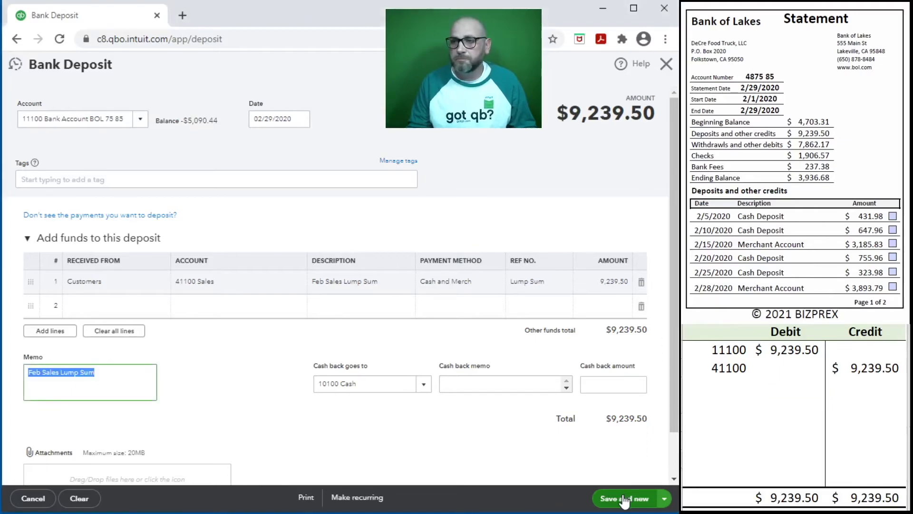
drag(866, 386, 733, 367)
key(Delete)
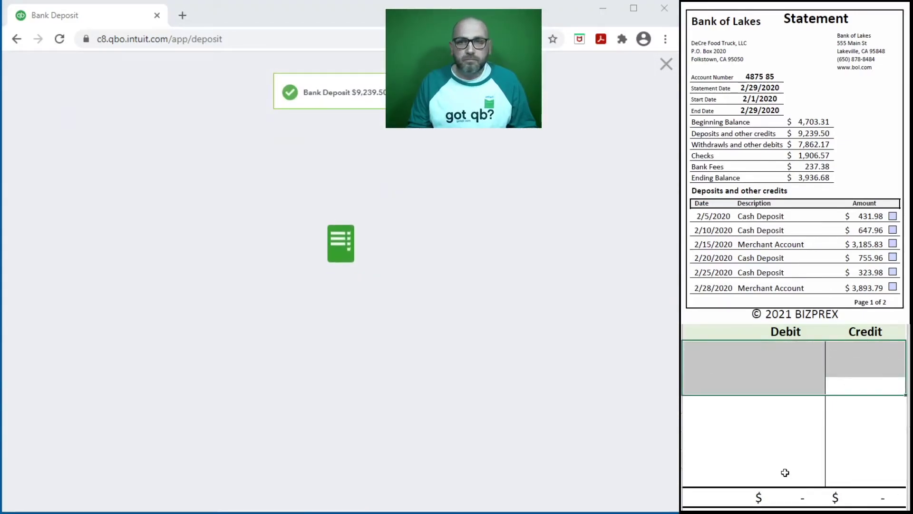
click(672, 66)
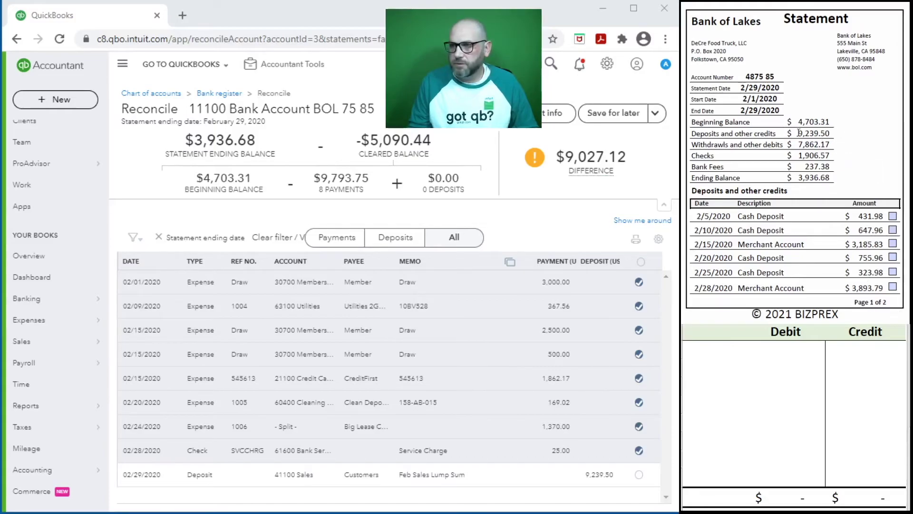
Step: Check off all six deposits on the bank statement and mark the Feb Sales Lump Sum deposit as cleared in the reconciliation
click(893, 215)
click(893, 243)
click(892, 230)
click(892, 257)
click(892, 272)
click(893, 286)
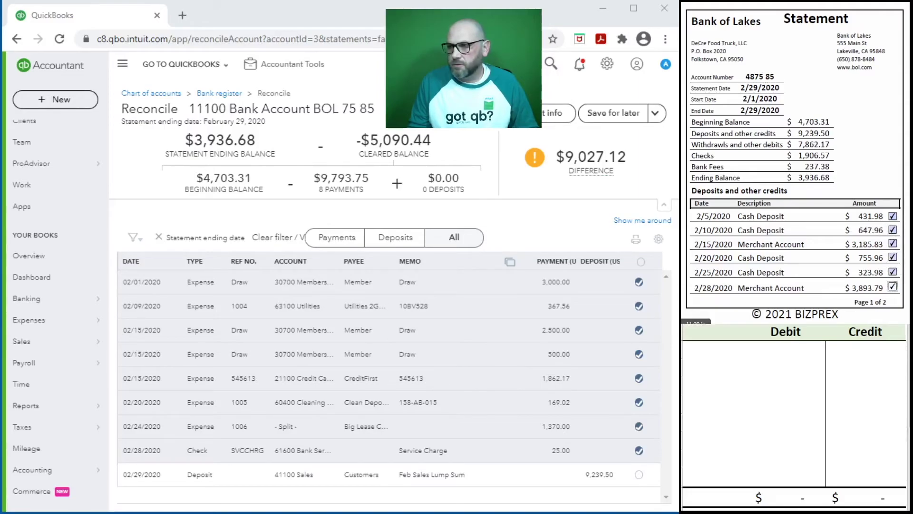
click(639, 474)
mouse_move(605, 170)
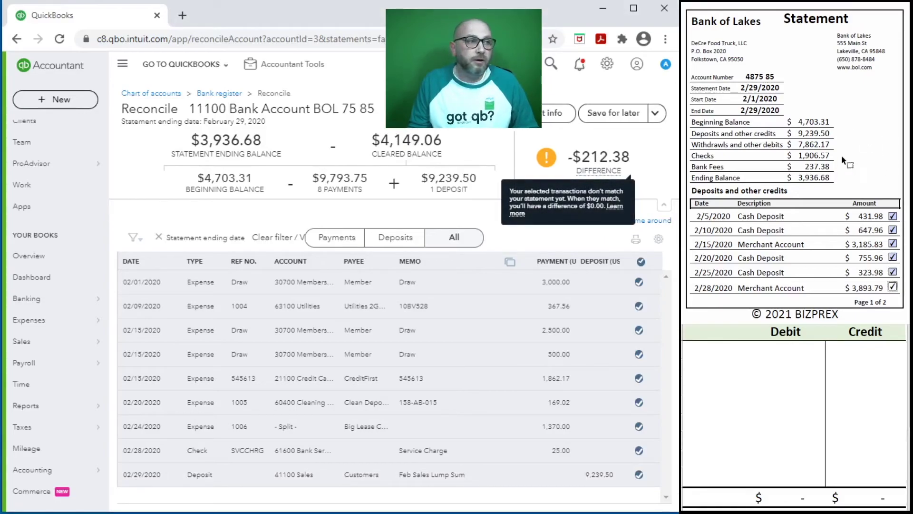
Step: Create a new expense for the merchant account fee, with Bank of Lakes as payee and payment date 02/28/2020
scroll(828, 167, down, 5)
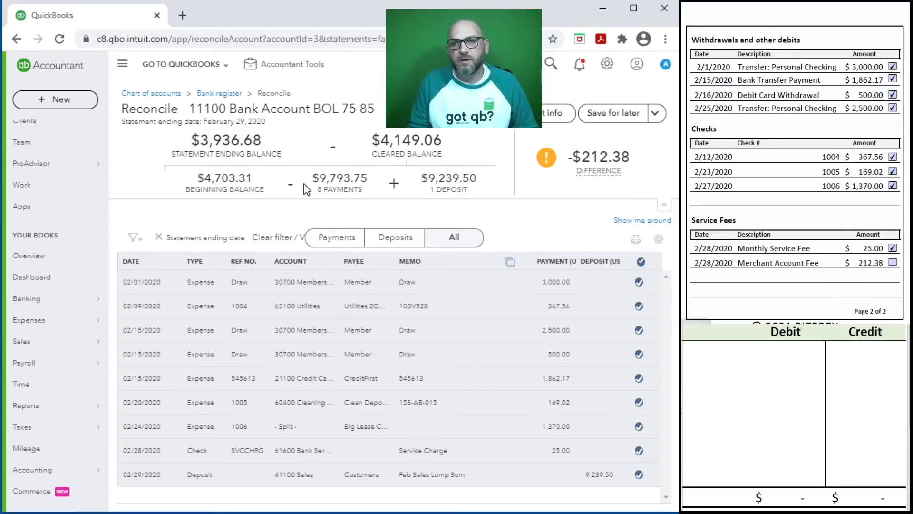
click(64, 101)
click(174, 167)
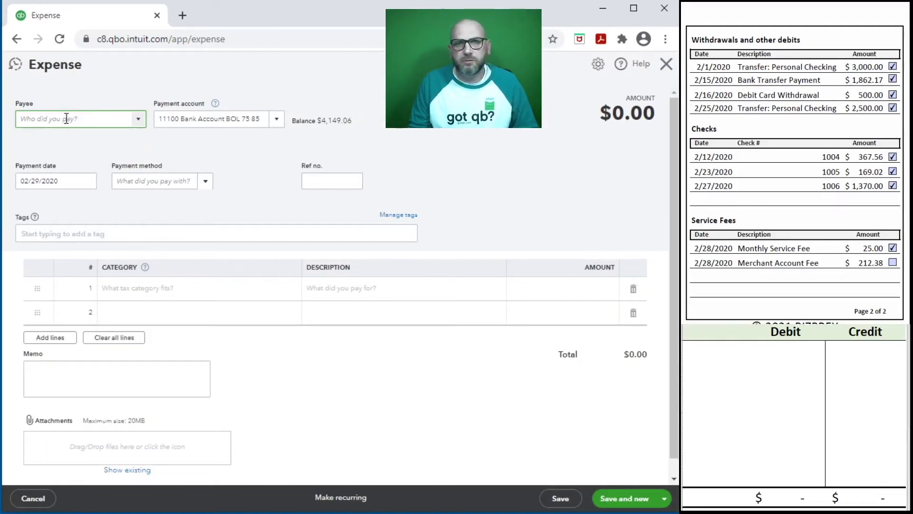
text(b)
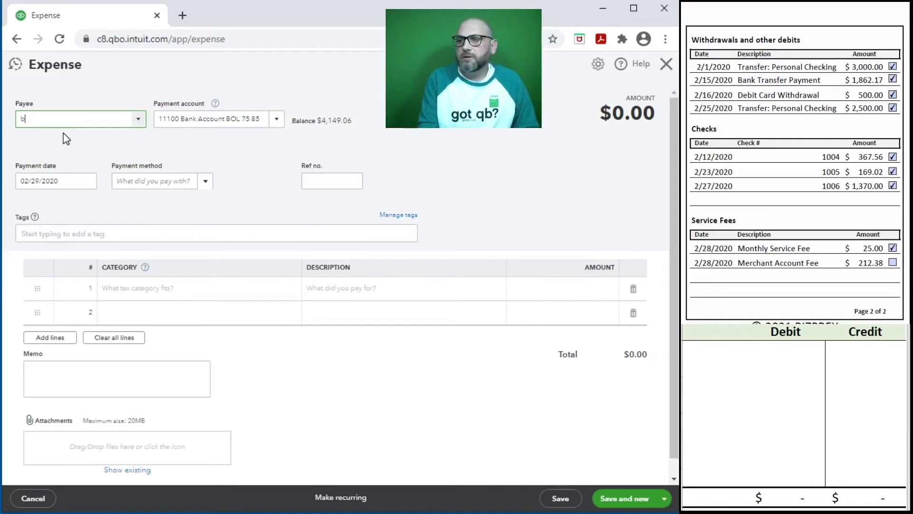
key(Tab)
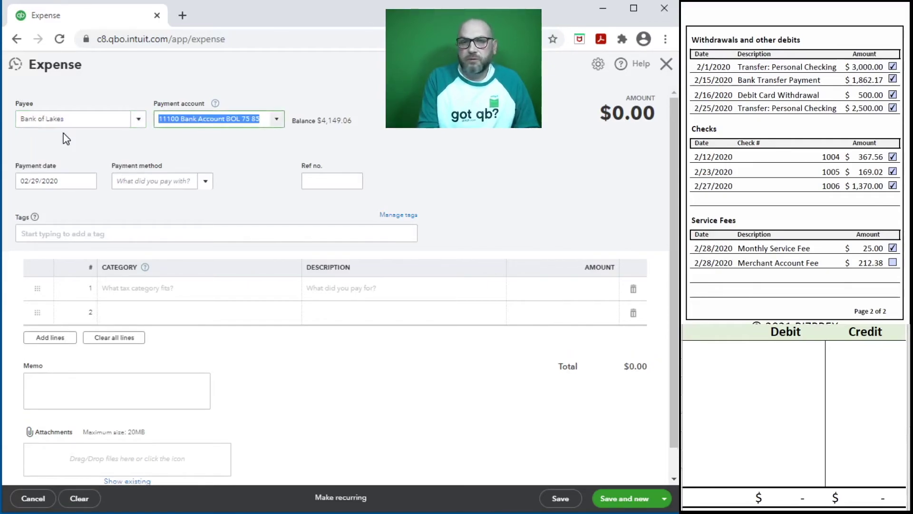
key(Tab)
text(2/)
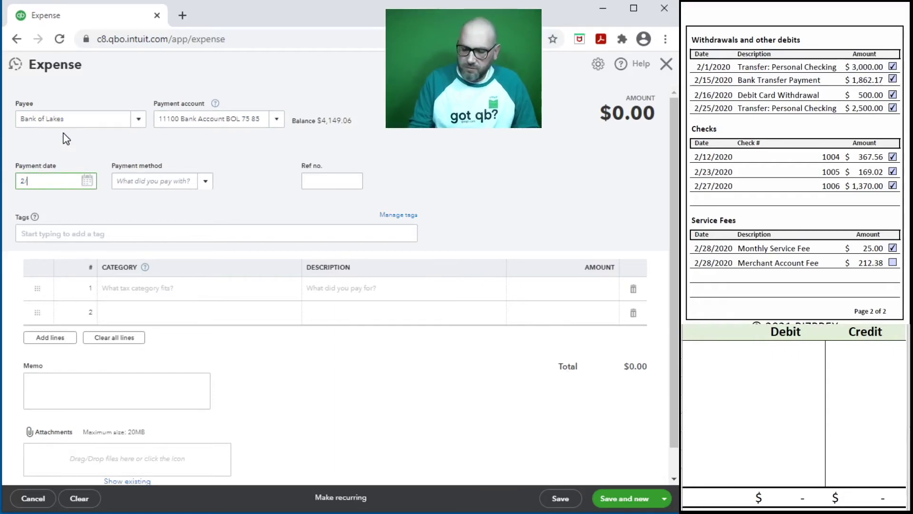
key(Tab)
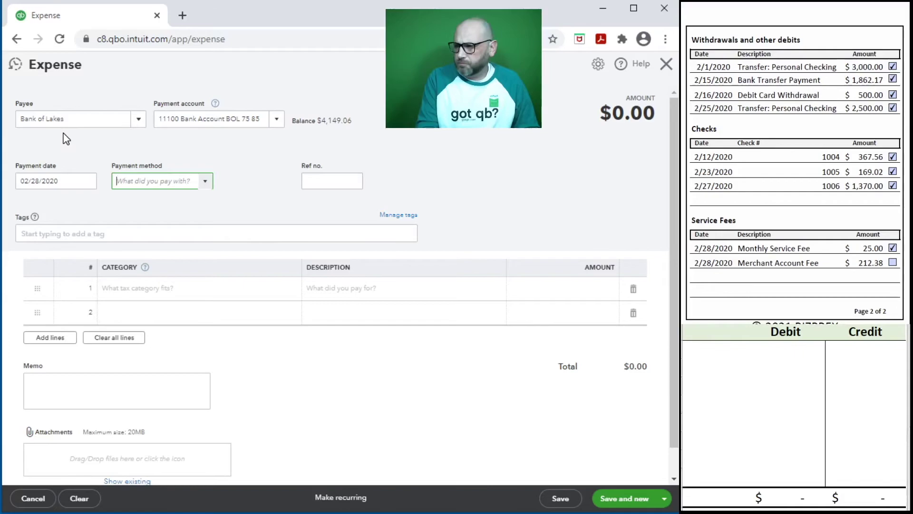
Step: Set the expense's payment method to Bank Transfer and its reference number to Merch Fee
text(Bank Transfer)
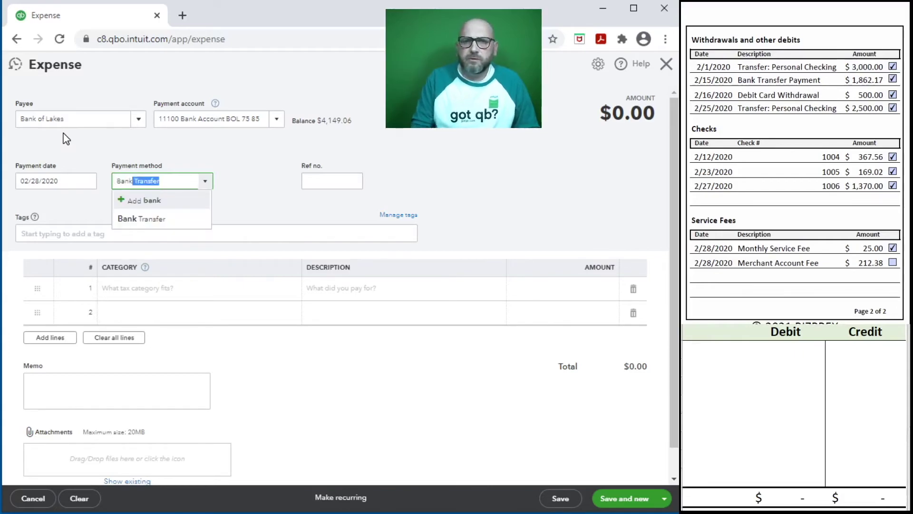
click(180, 223)
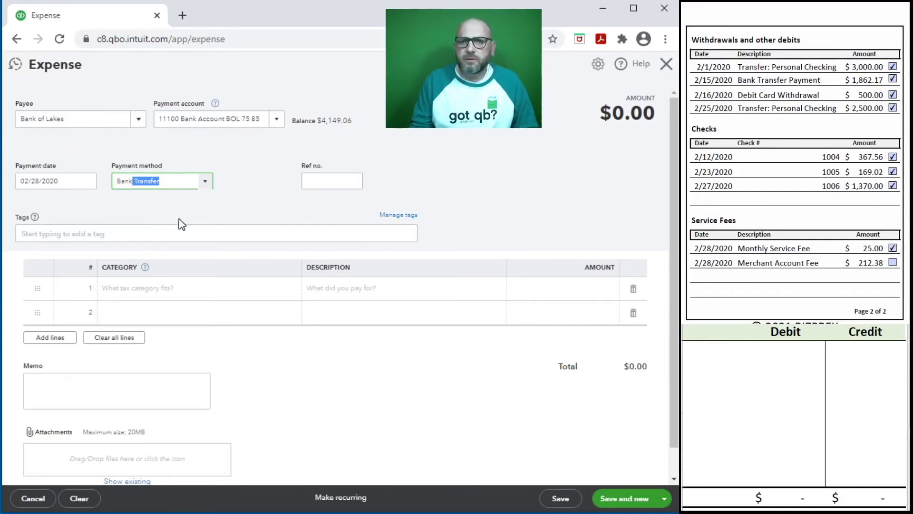
click(333, 184)
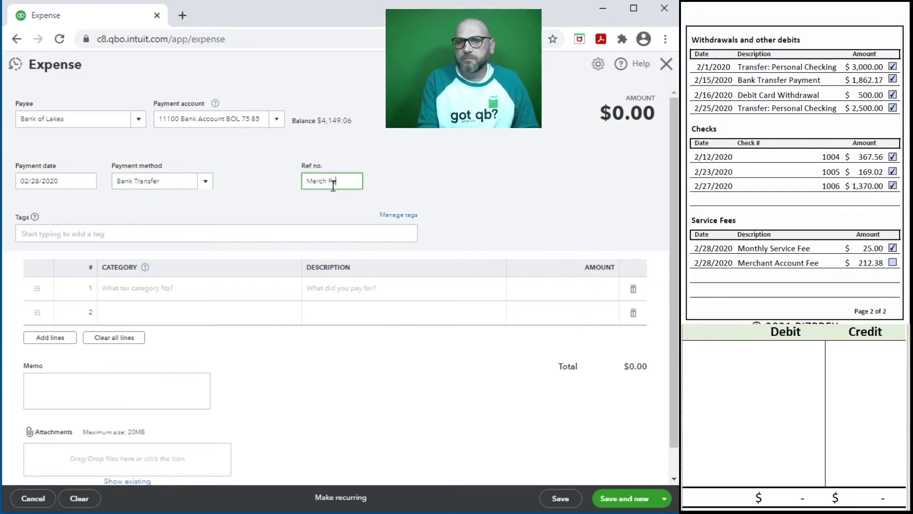
Step: Fill the first expense line with category 61500 Merchant Account Fees, description Merchant Fee and amount 212.38
click(118, 288)
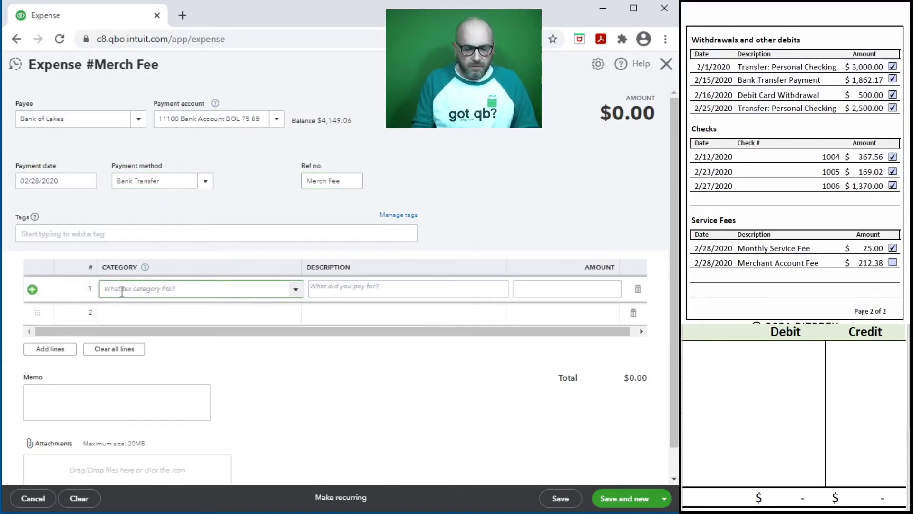
text(Merch)
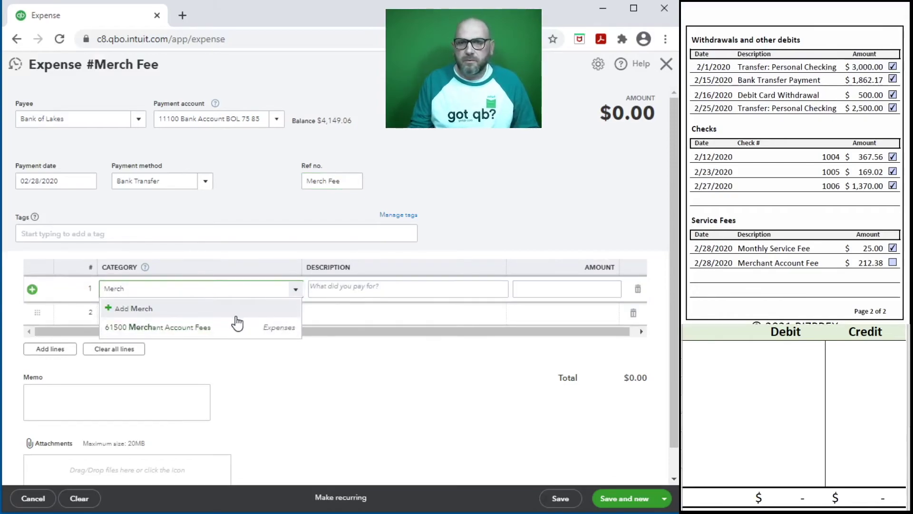
click(195, 332)
click(336, 289)
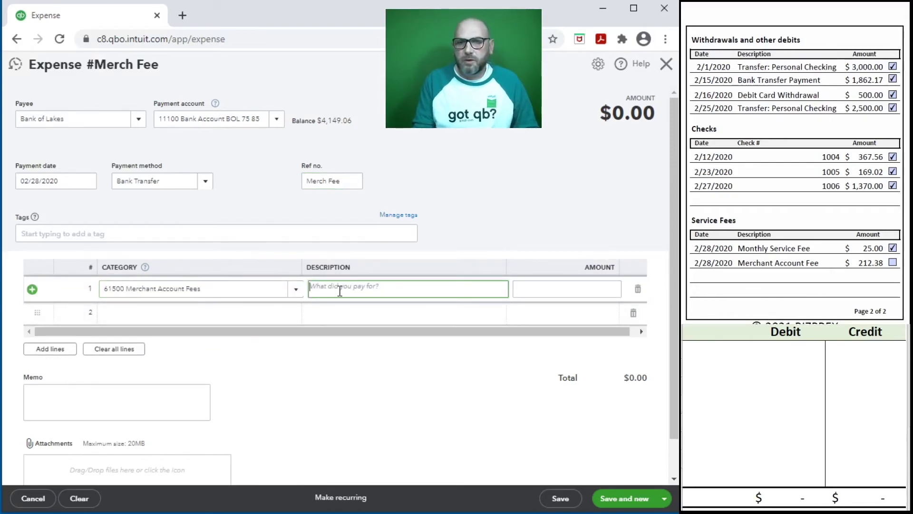
text(Merchant Fee)
key(Tab)
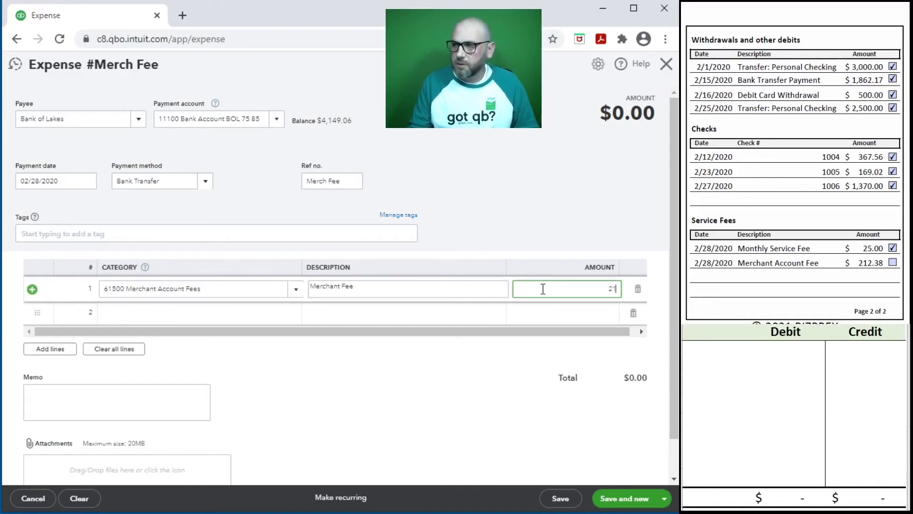
click(155, 393)
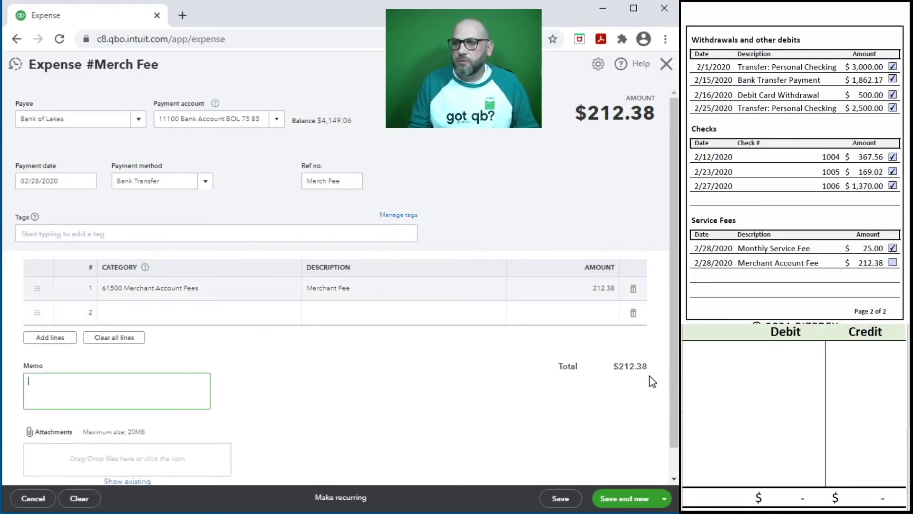
Step: Enter a credit of 212.38 for account 11100 on the first line of the T-account worksheet
drag(827, 357, 761, 350)
click(741, 350)
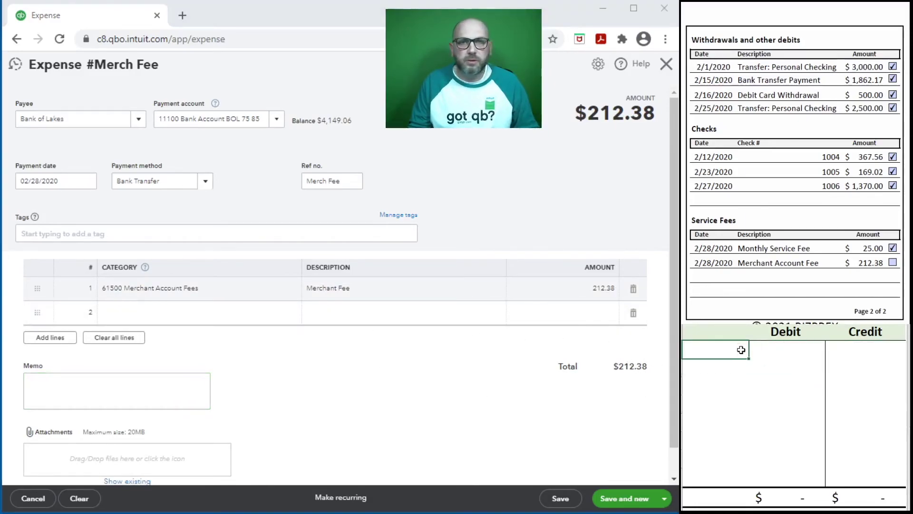
text(111)
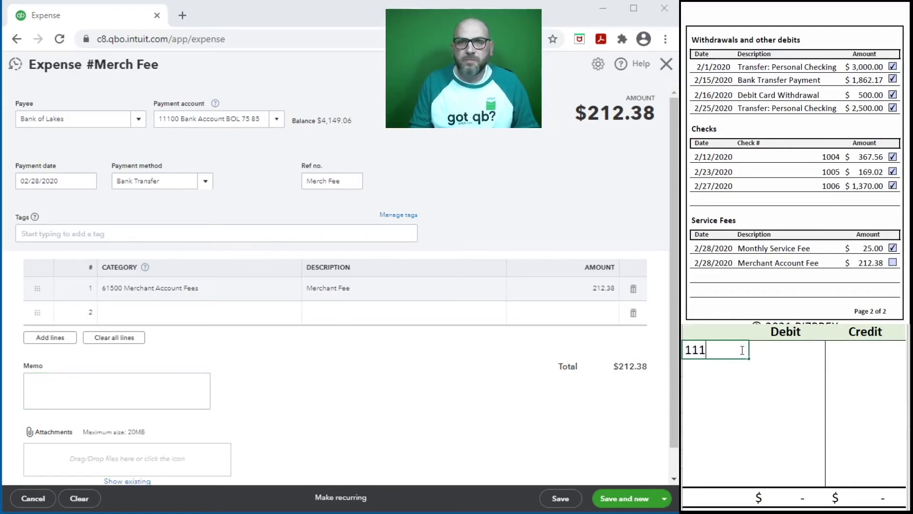
key(BackSpace)
key(BackSpace)
key(BackSpace)
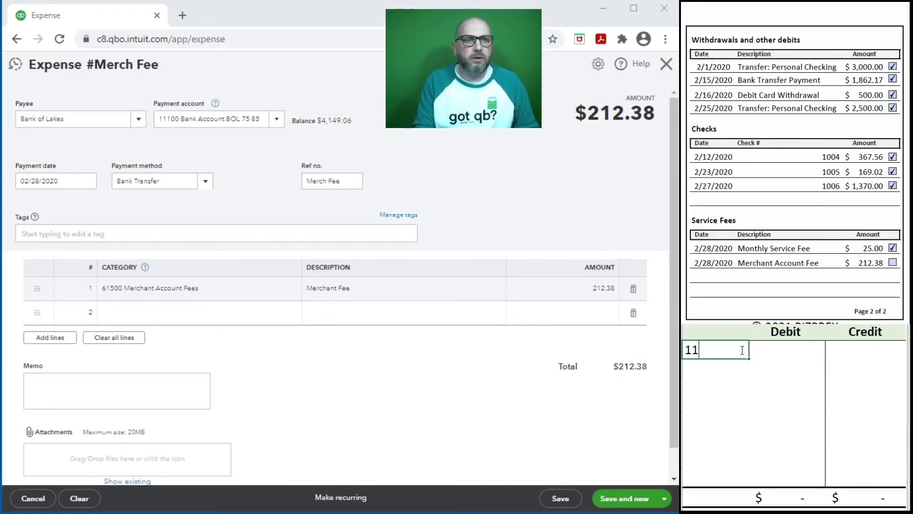
text(10)
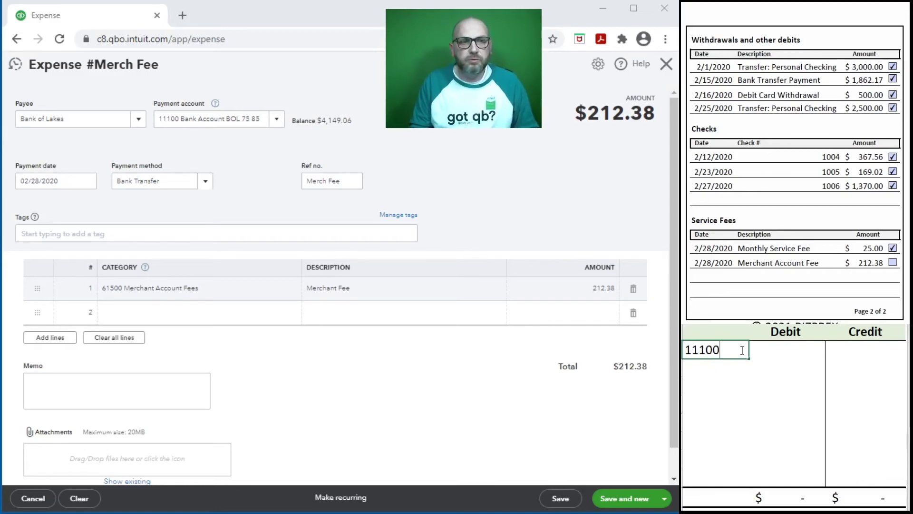
text(0)
key(Tab)
text(212.38)
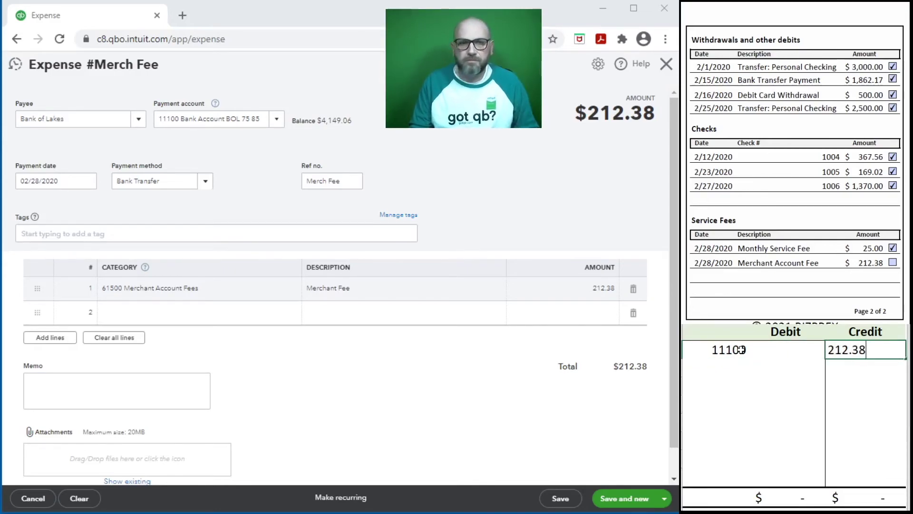
key(Return)
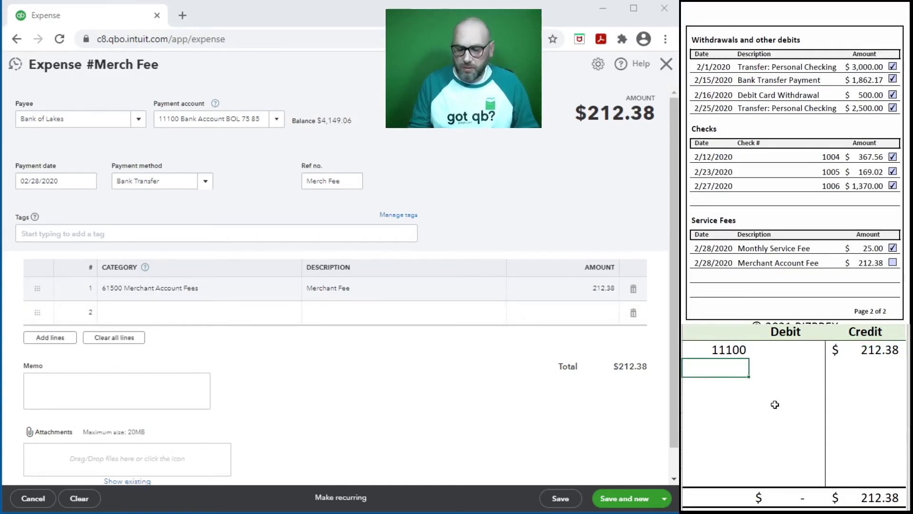
Step: Enter a debit of 212.38 for account 61500 on the second line of the T-account worksheet
text(212.3)
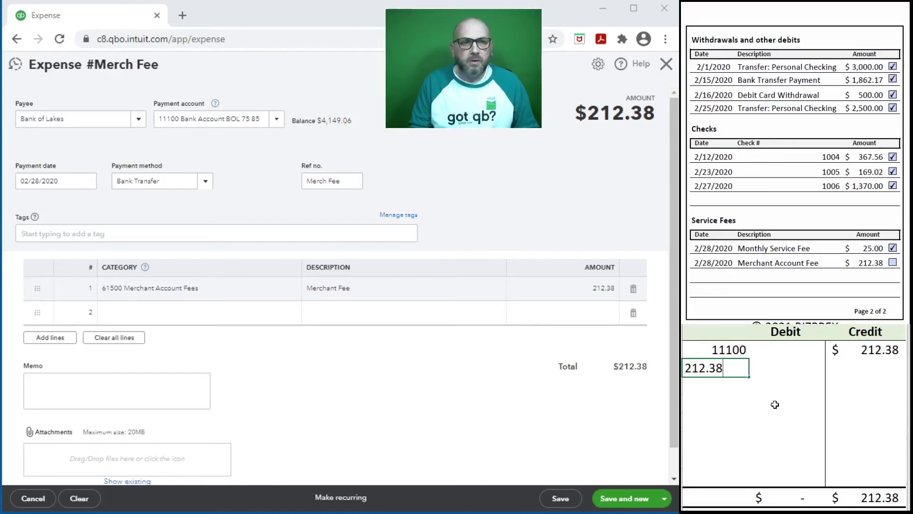
text(8)
key(Tab)
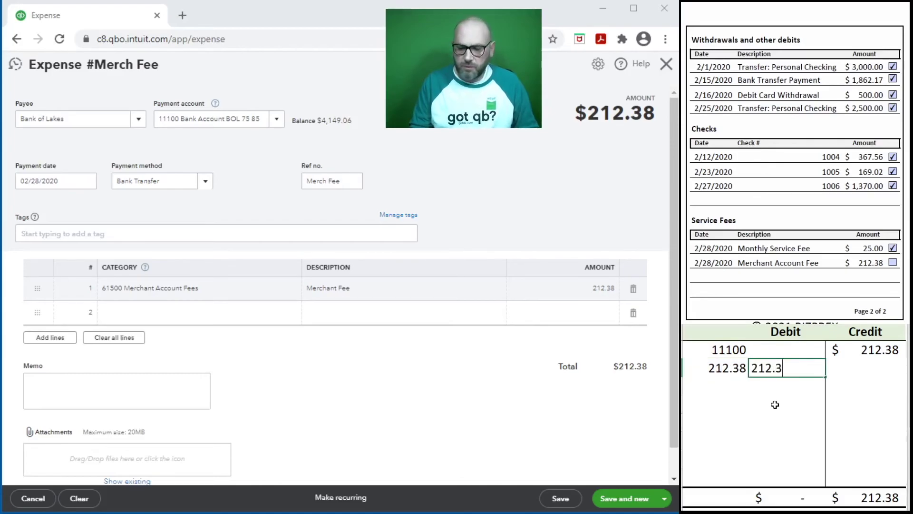
text(212.38)
key(Return)
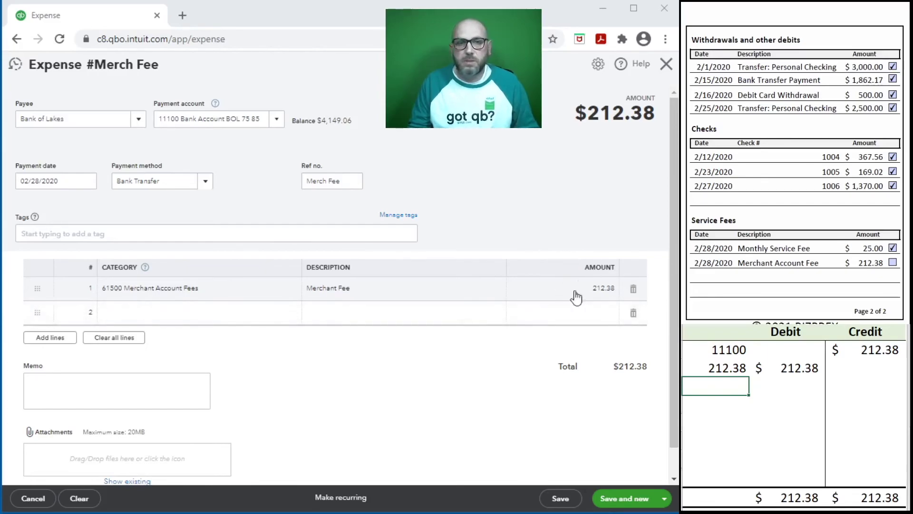
click(725, 373)
text(61500)
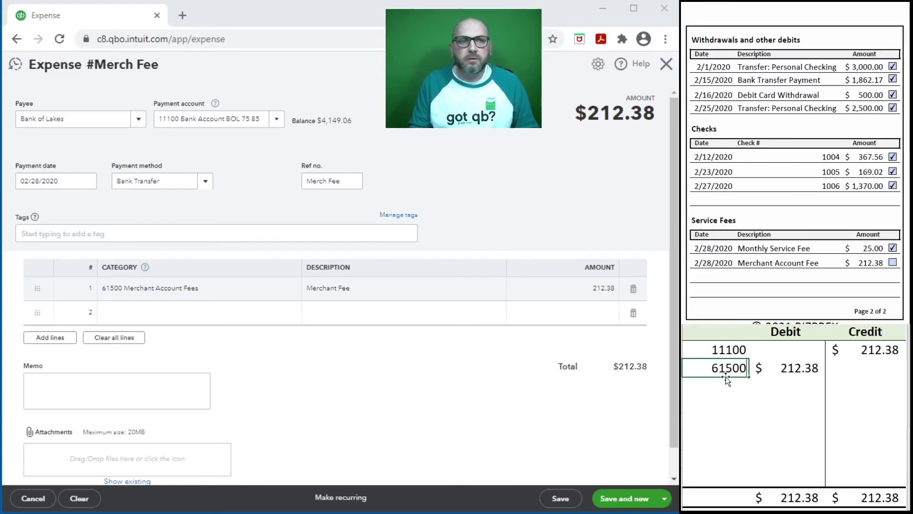
key(Return)
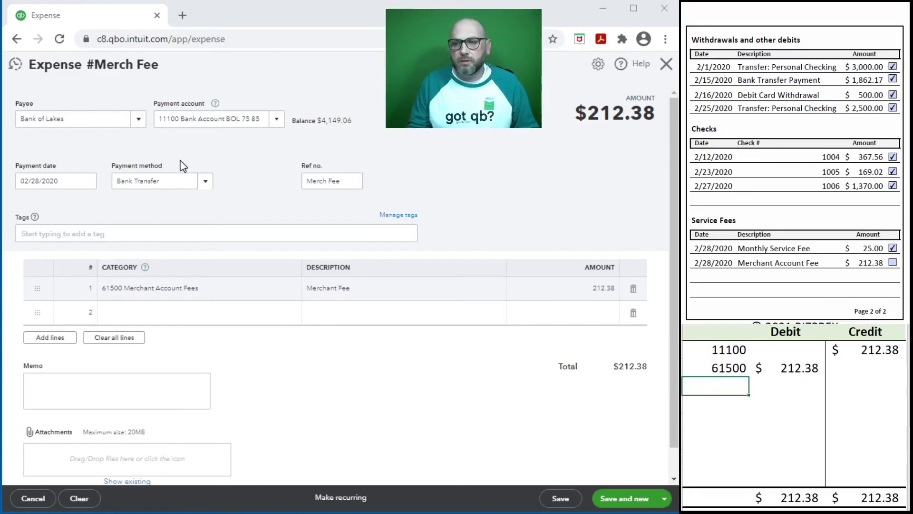
Step: Save the merchant fee expense, close the expense form, and clear both entries from the T-account worksheet
click(619, 499)
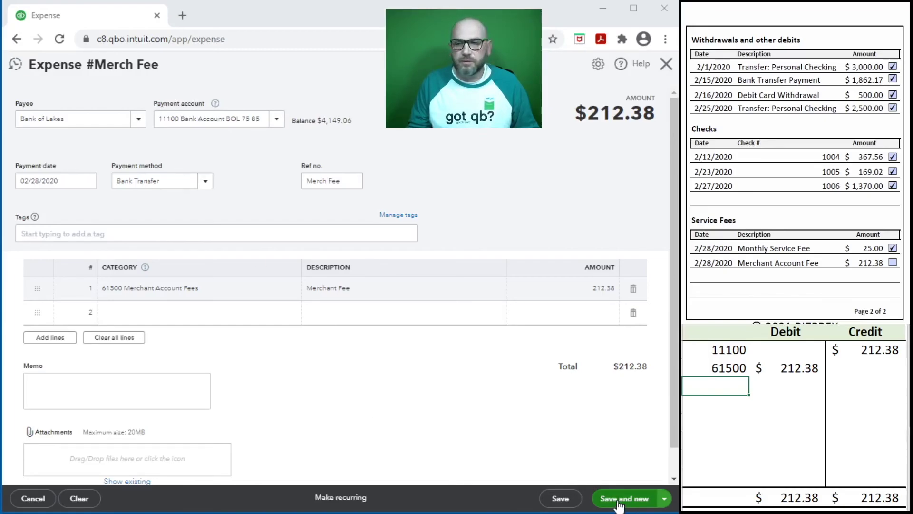
click(666, 63)
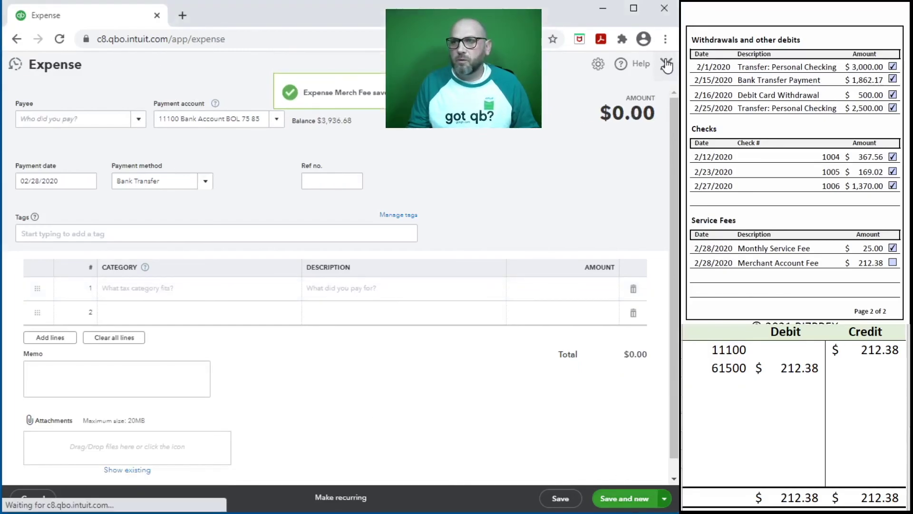
click(859, 366)
drag(859, 367, 740, 355)
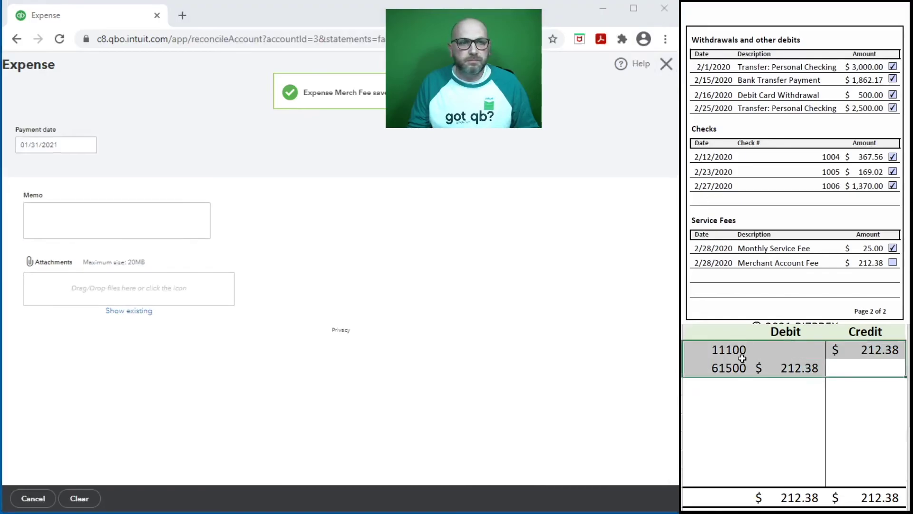
key(Delete)
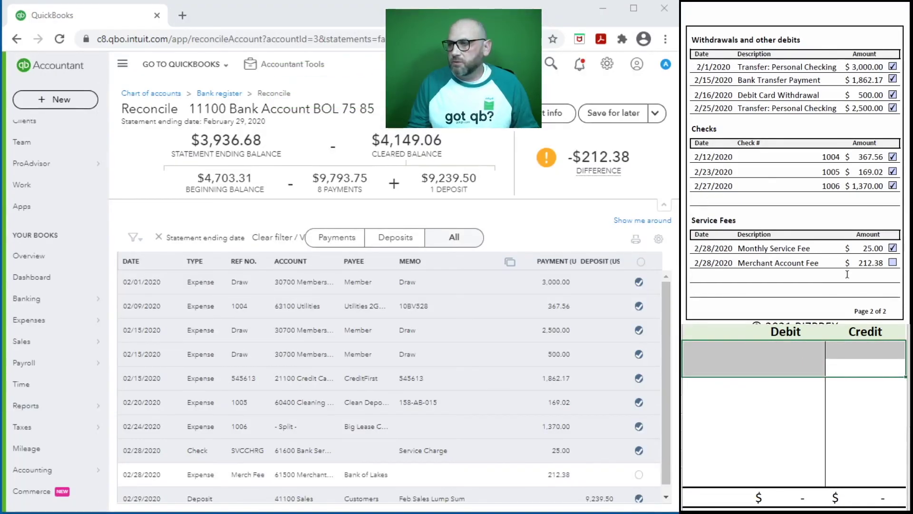
Step: Mark the 02/28/2020 merchant fee of 212.38 as cleared and finish reconciling account 11100
click(639, 474)
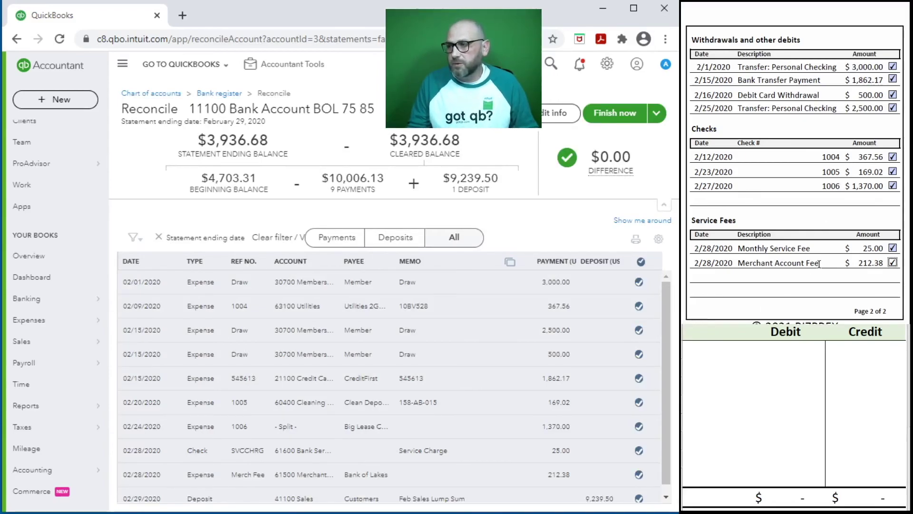
scroll(789, 264, down, 2)
scroll(809, 264, up, 2)
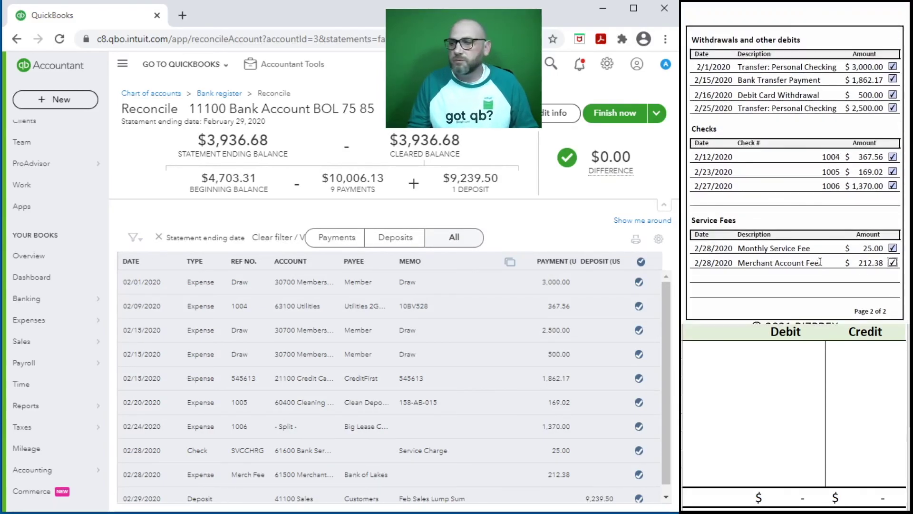
mouse_move(600, 140)
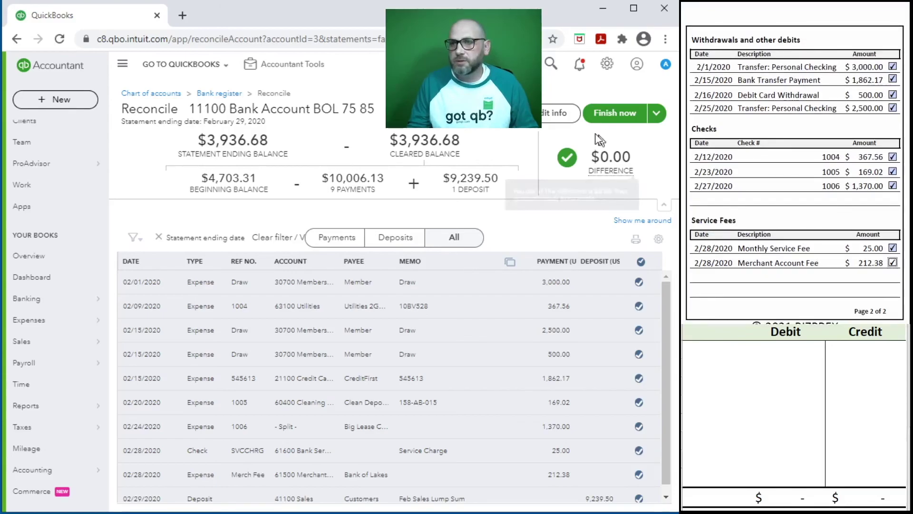
click(613, 116)
click(471, 363)
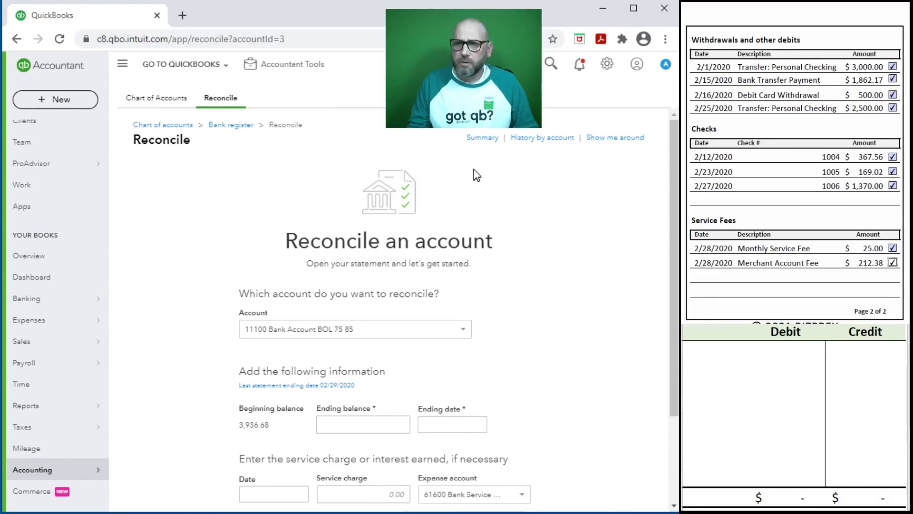
Step: Open the reconciliation report for account 11100, statement ending 02/29/2020, from the reconciliation summary
click(477, 138)
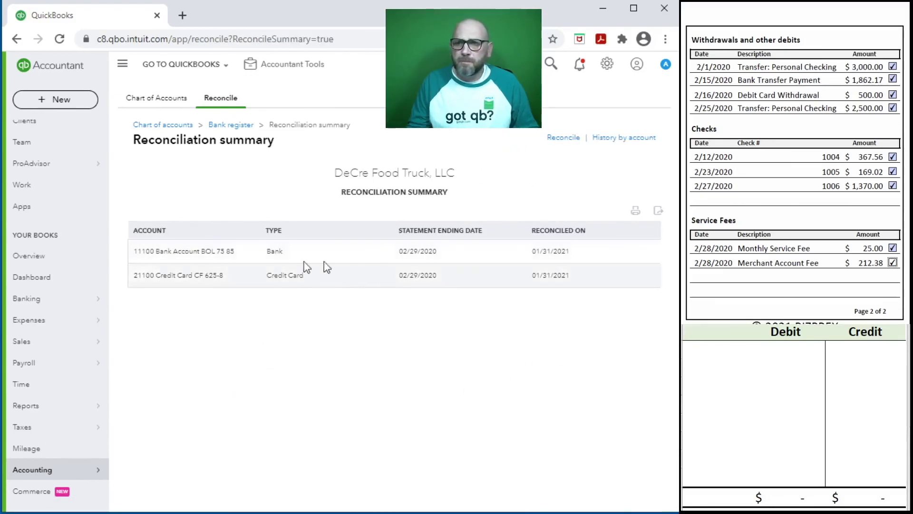
click(185, 254)
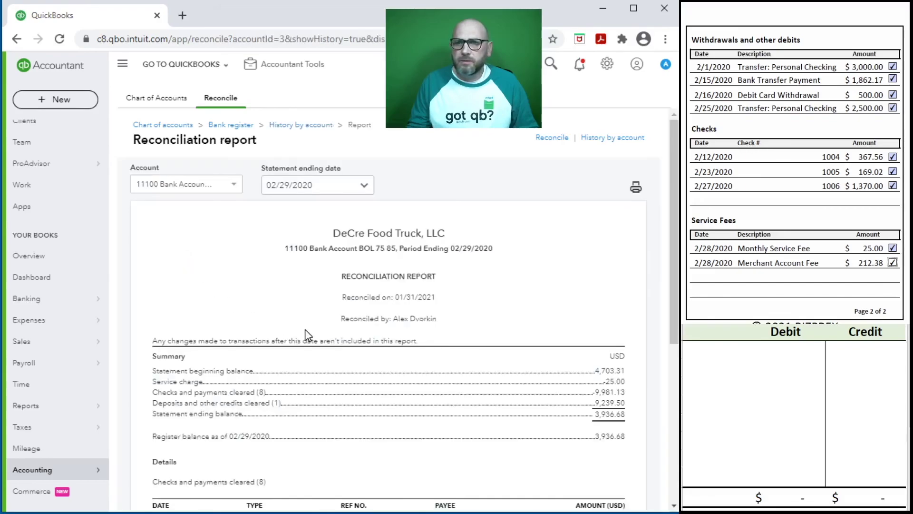
click(369, 188)
click(367, 185)
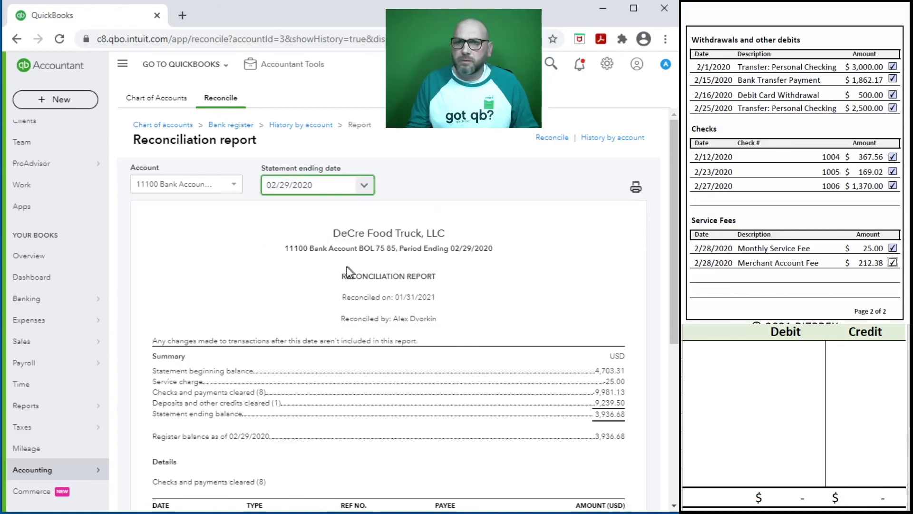
Step: Compare the reconciliation report's cleared payments, deposits and summary balances with the February bank statement
scroll(471, 336, down, 5)
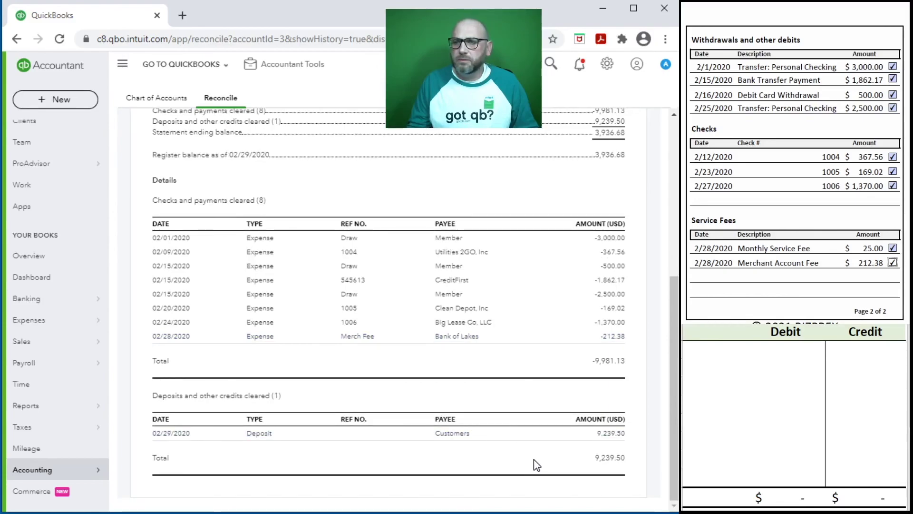
scroll(805, 224, up, 3)
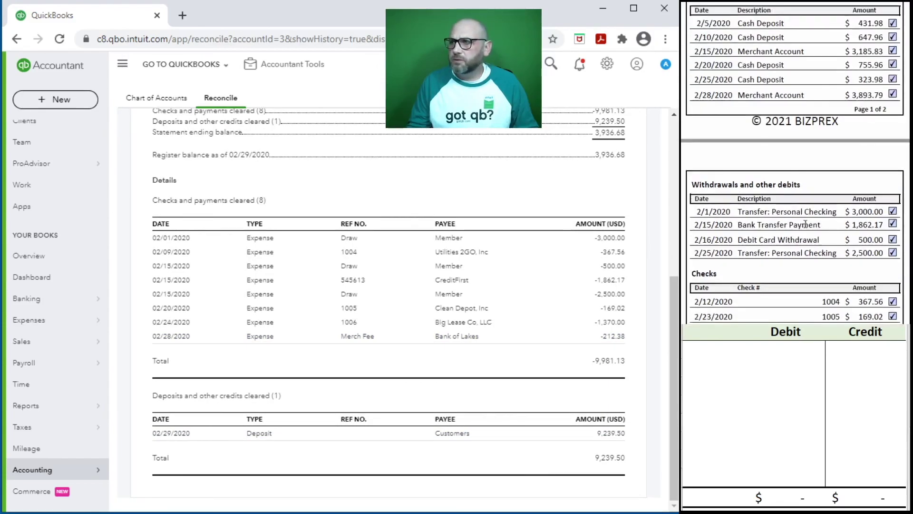
scroll(805, 224, up, 2)
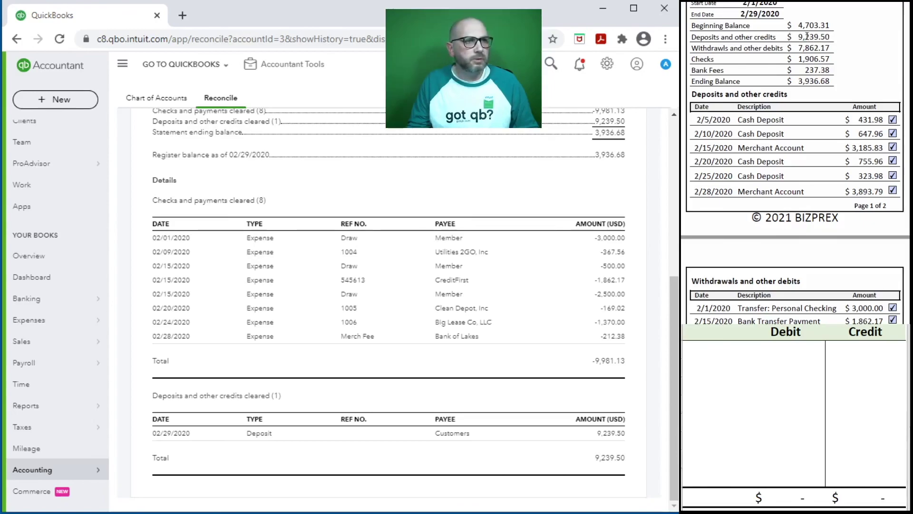
scroll(812, 178, down, 5)
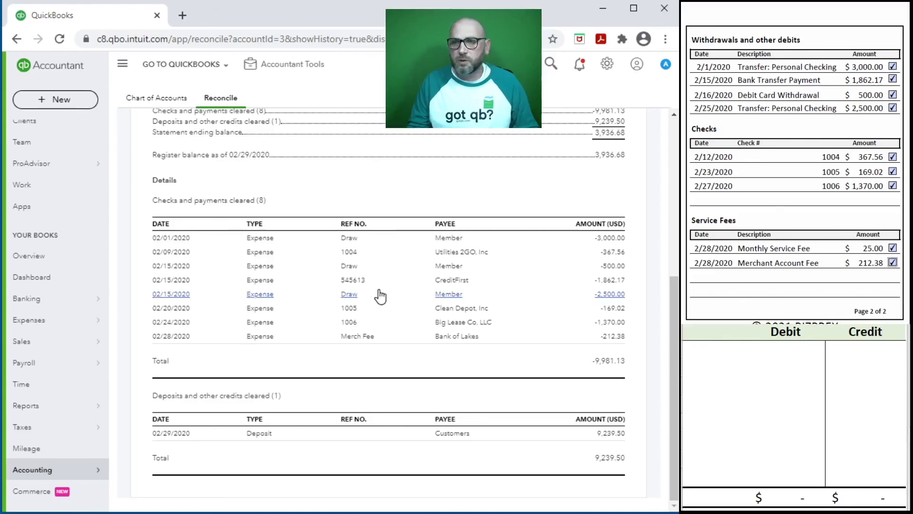
scroll(379, 296, up, 6)
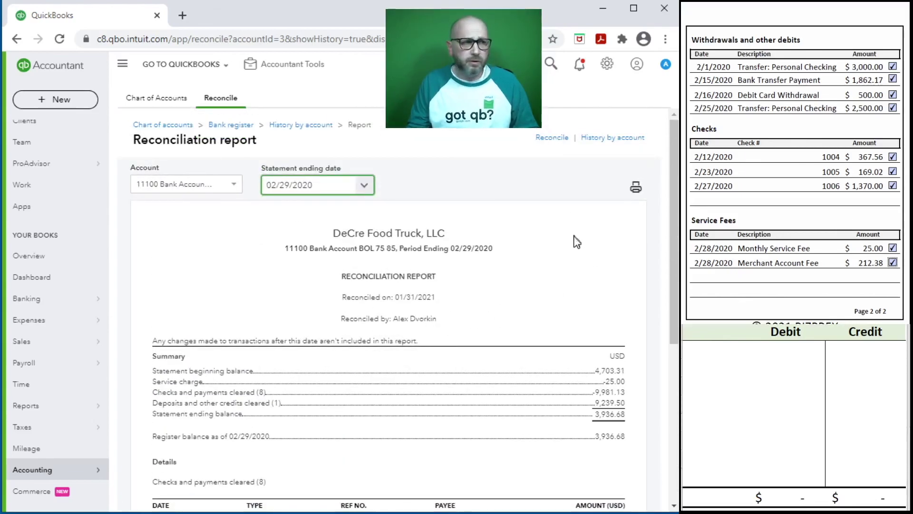
scroll(755, 130, down, 3)
scroll(755, 133, down, 5)
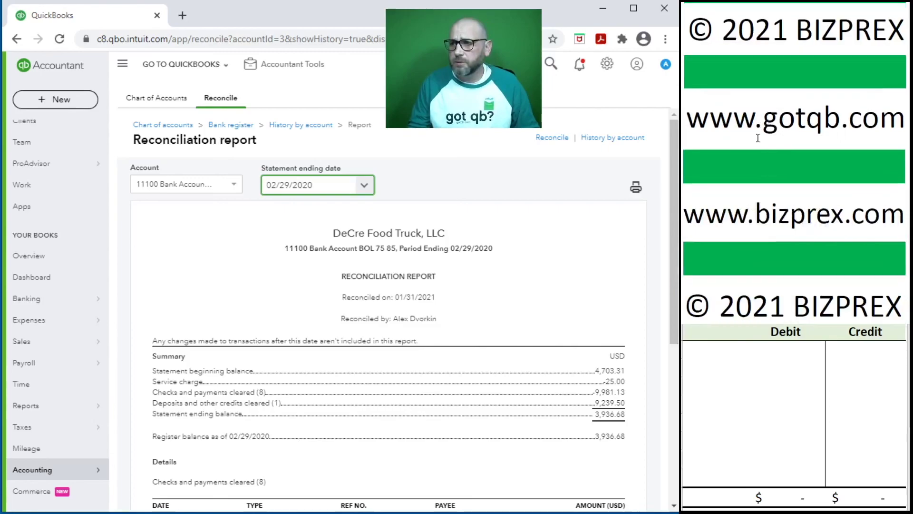